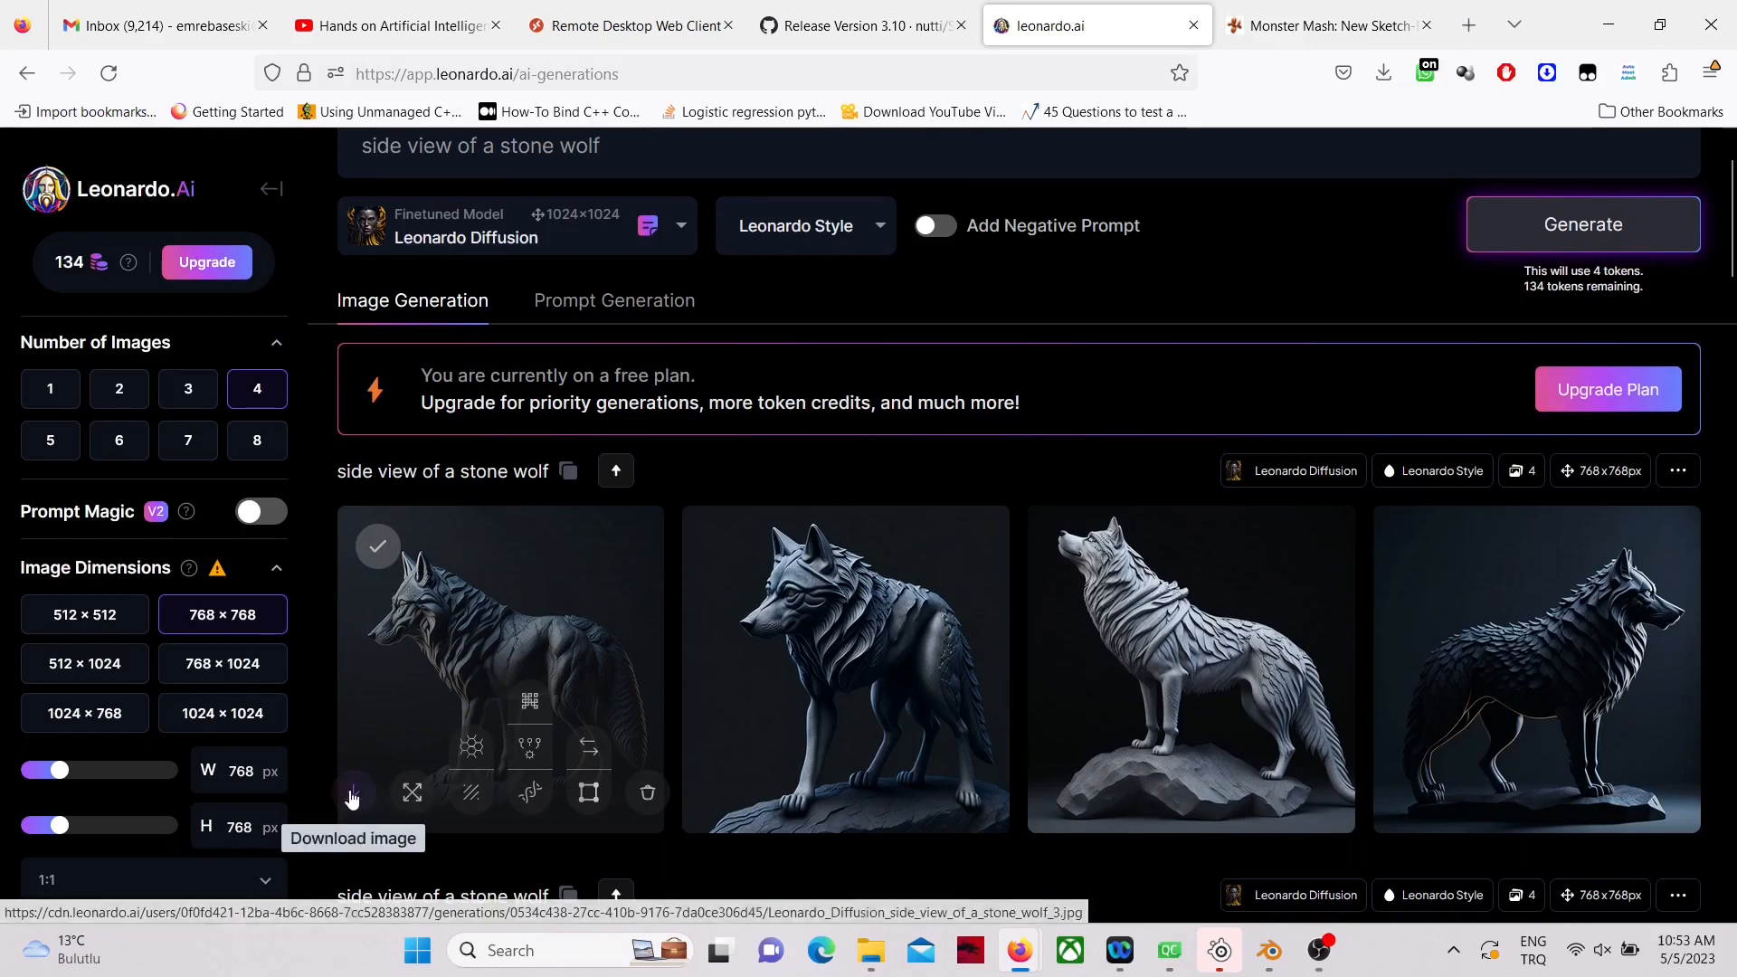
# Step: Download the first generated stone wolf image and save it as Leonardo_Diffusion_side_view_of_a_stone_wolf_3.jpg in the Downloads folder
pyautogui.click(352, 796)
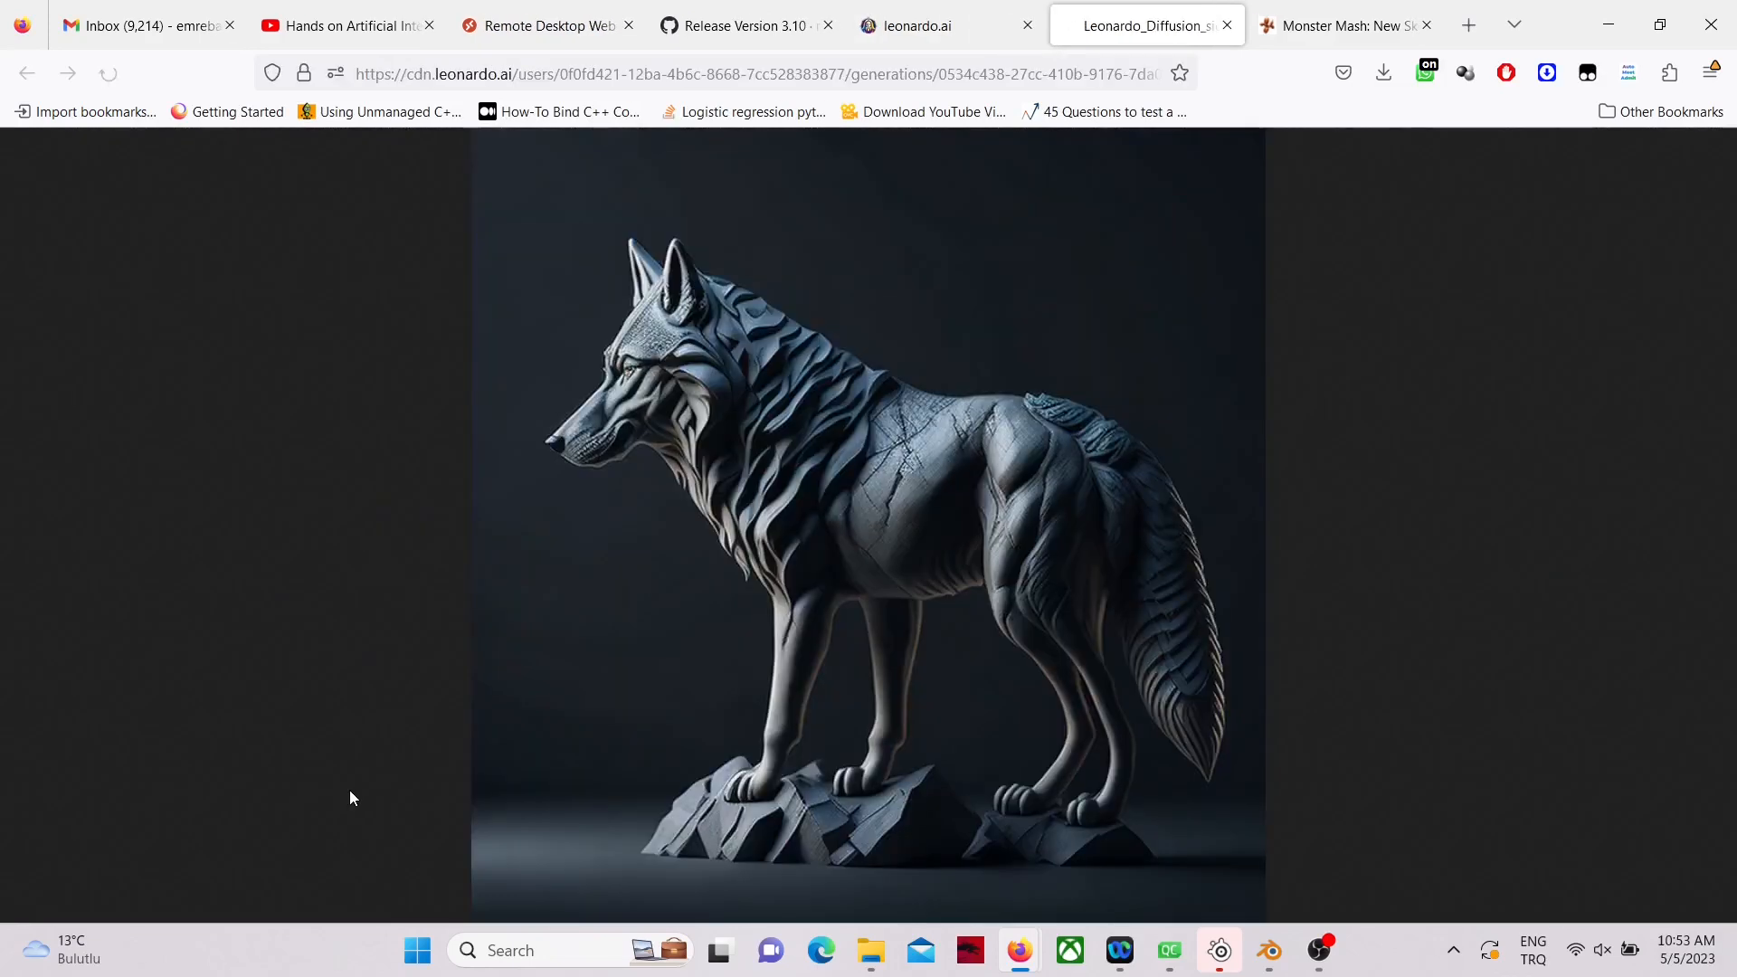
pyautogui.rightClick(841, 424)
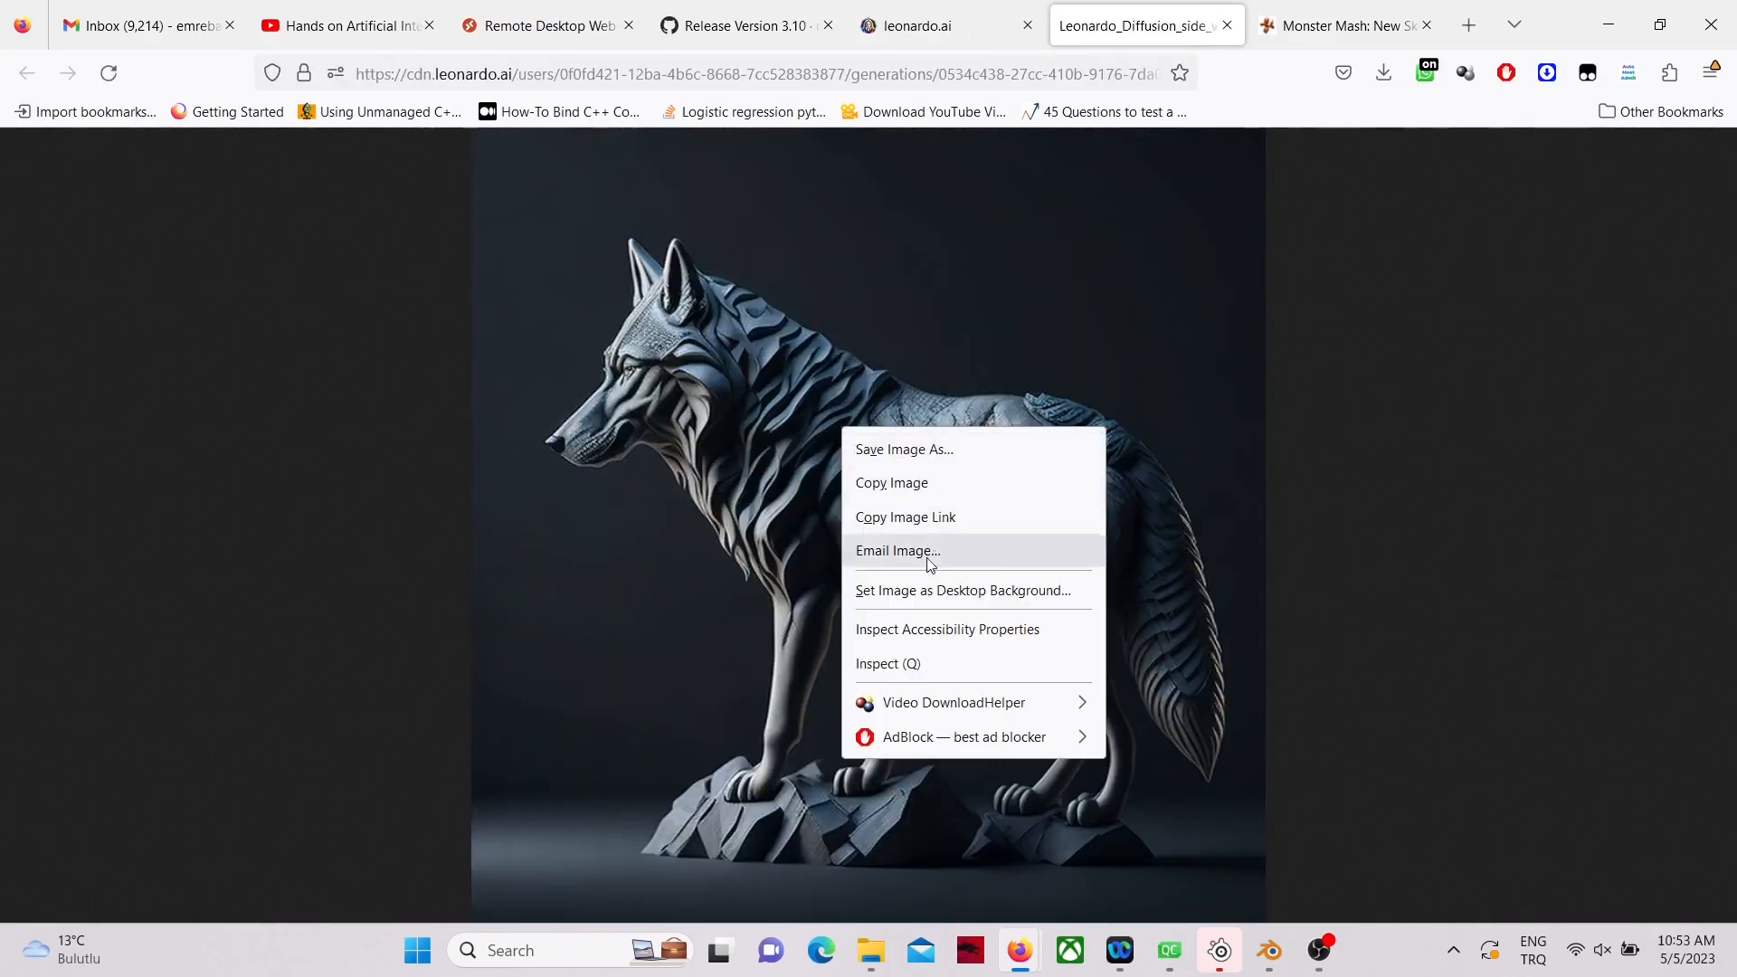
pyautogui.click(931, 447)
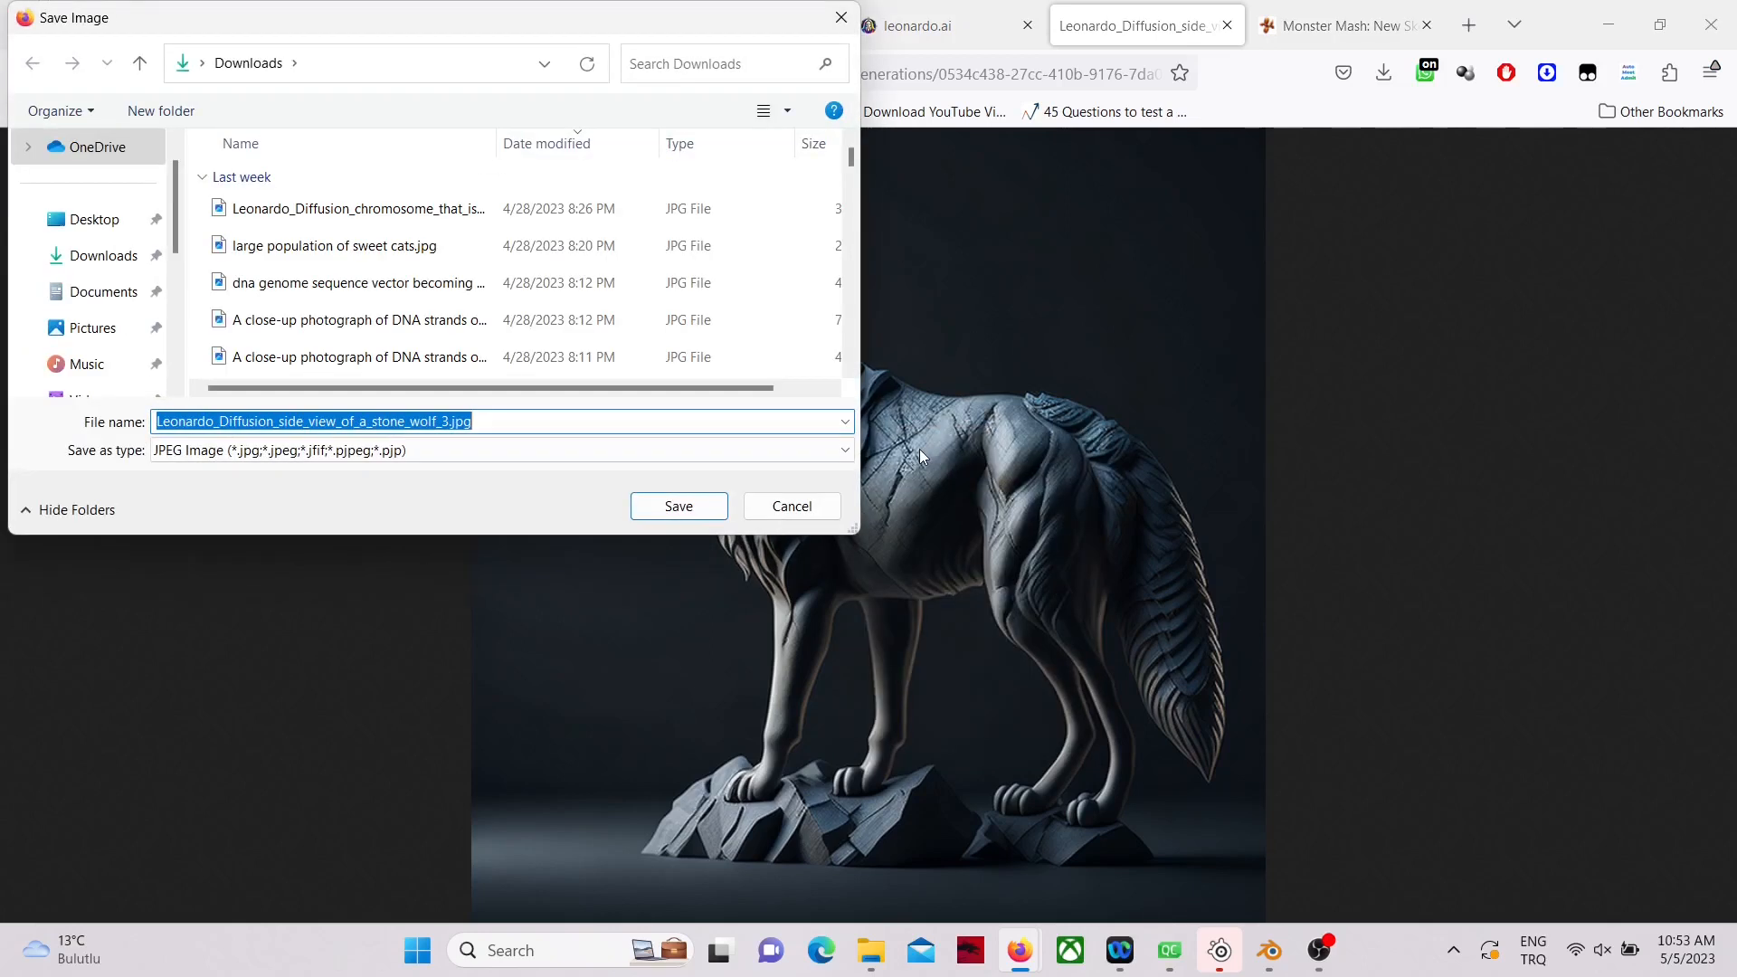
pyautogui.click(702, 508)
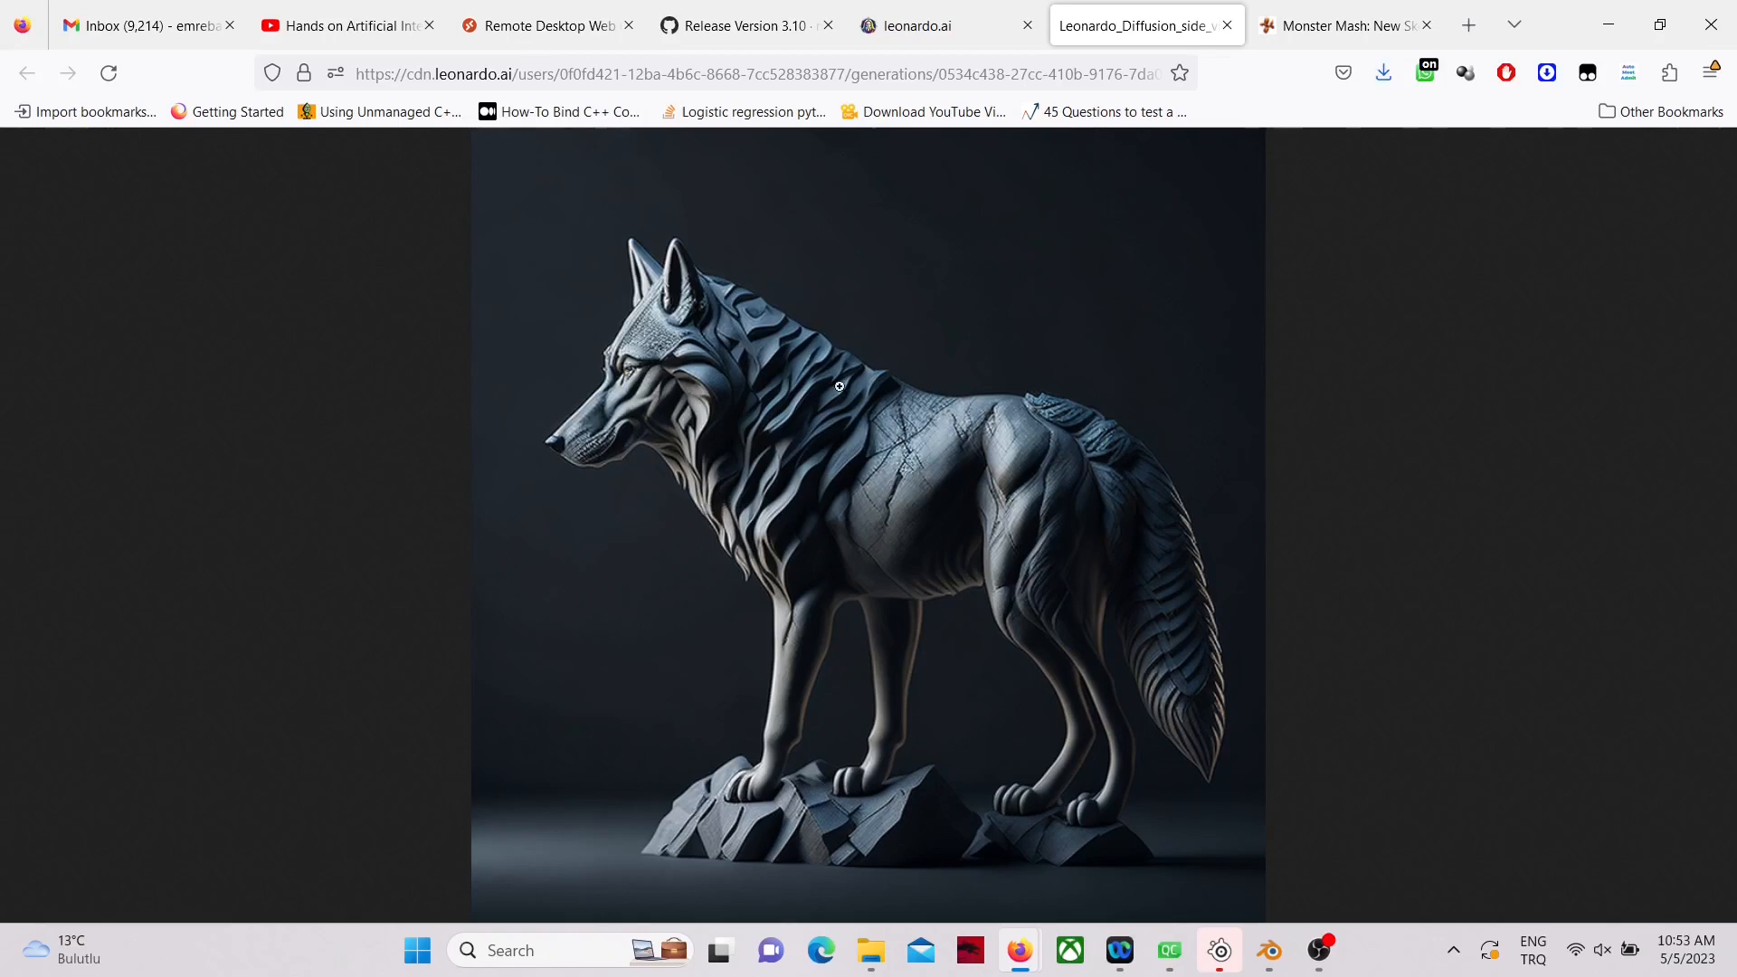
# Step: Switch to Monster Mash and import the downloaded stone wolf JPG as the template image
pyautogui.click(1318, 35)
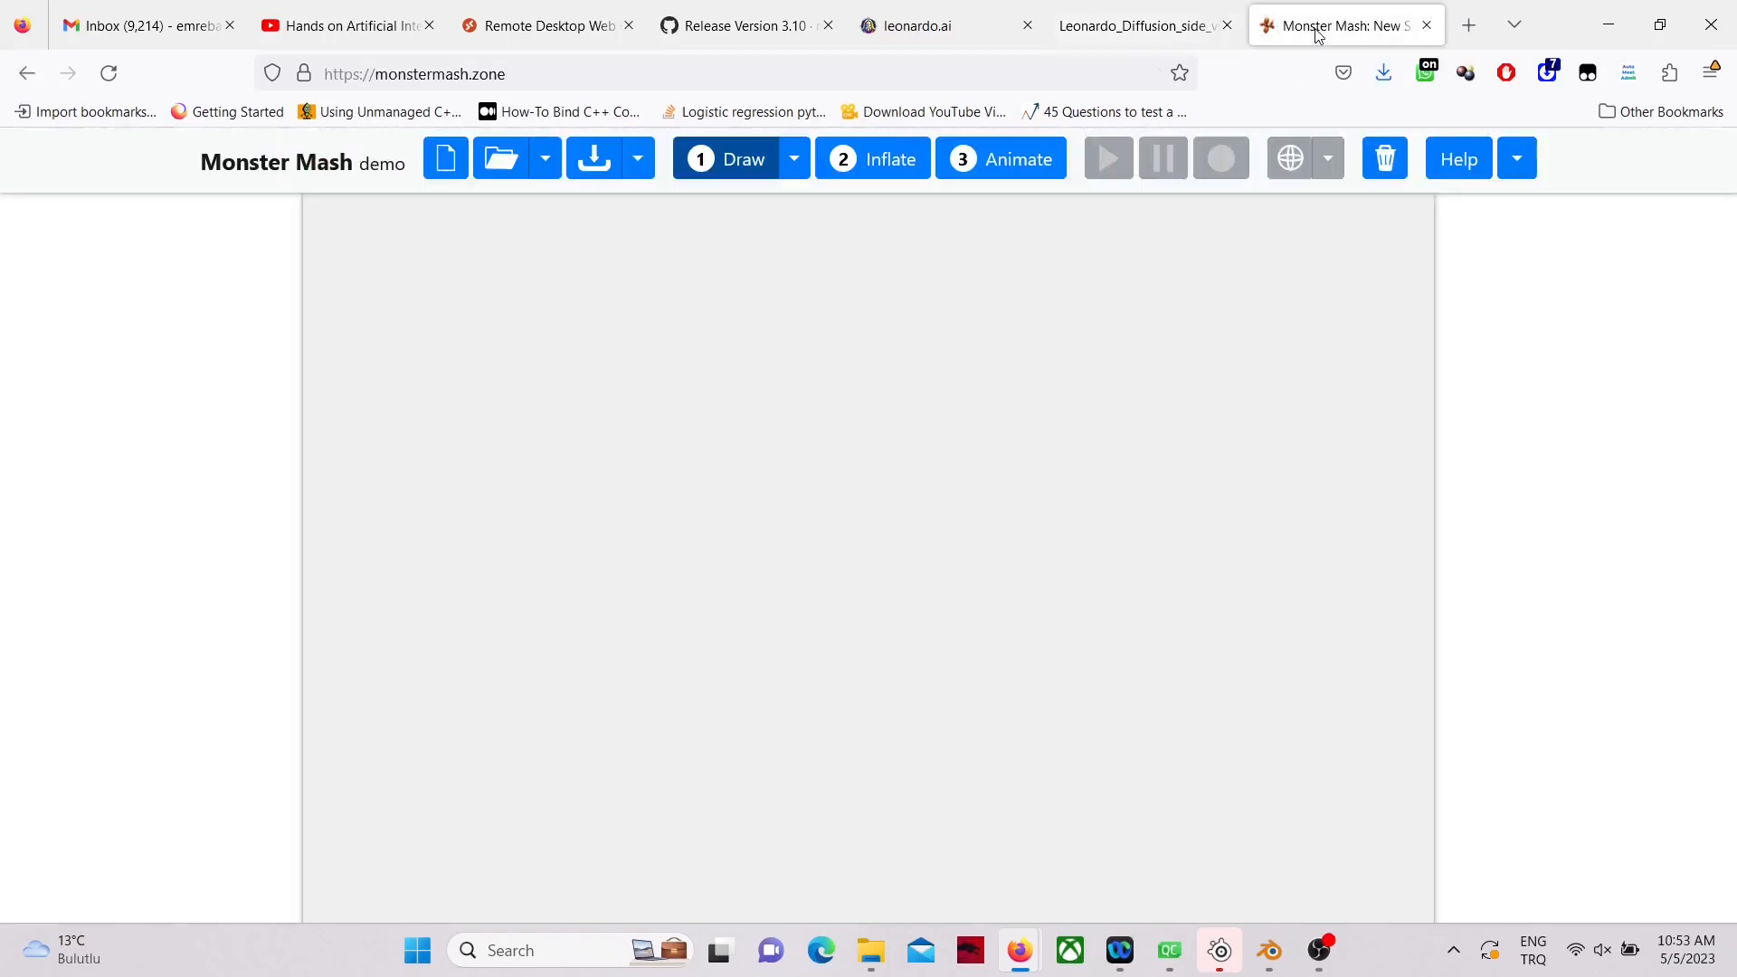
pyautogui.click(556, 168)
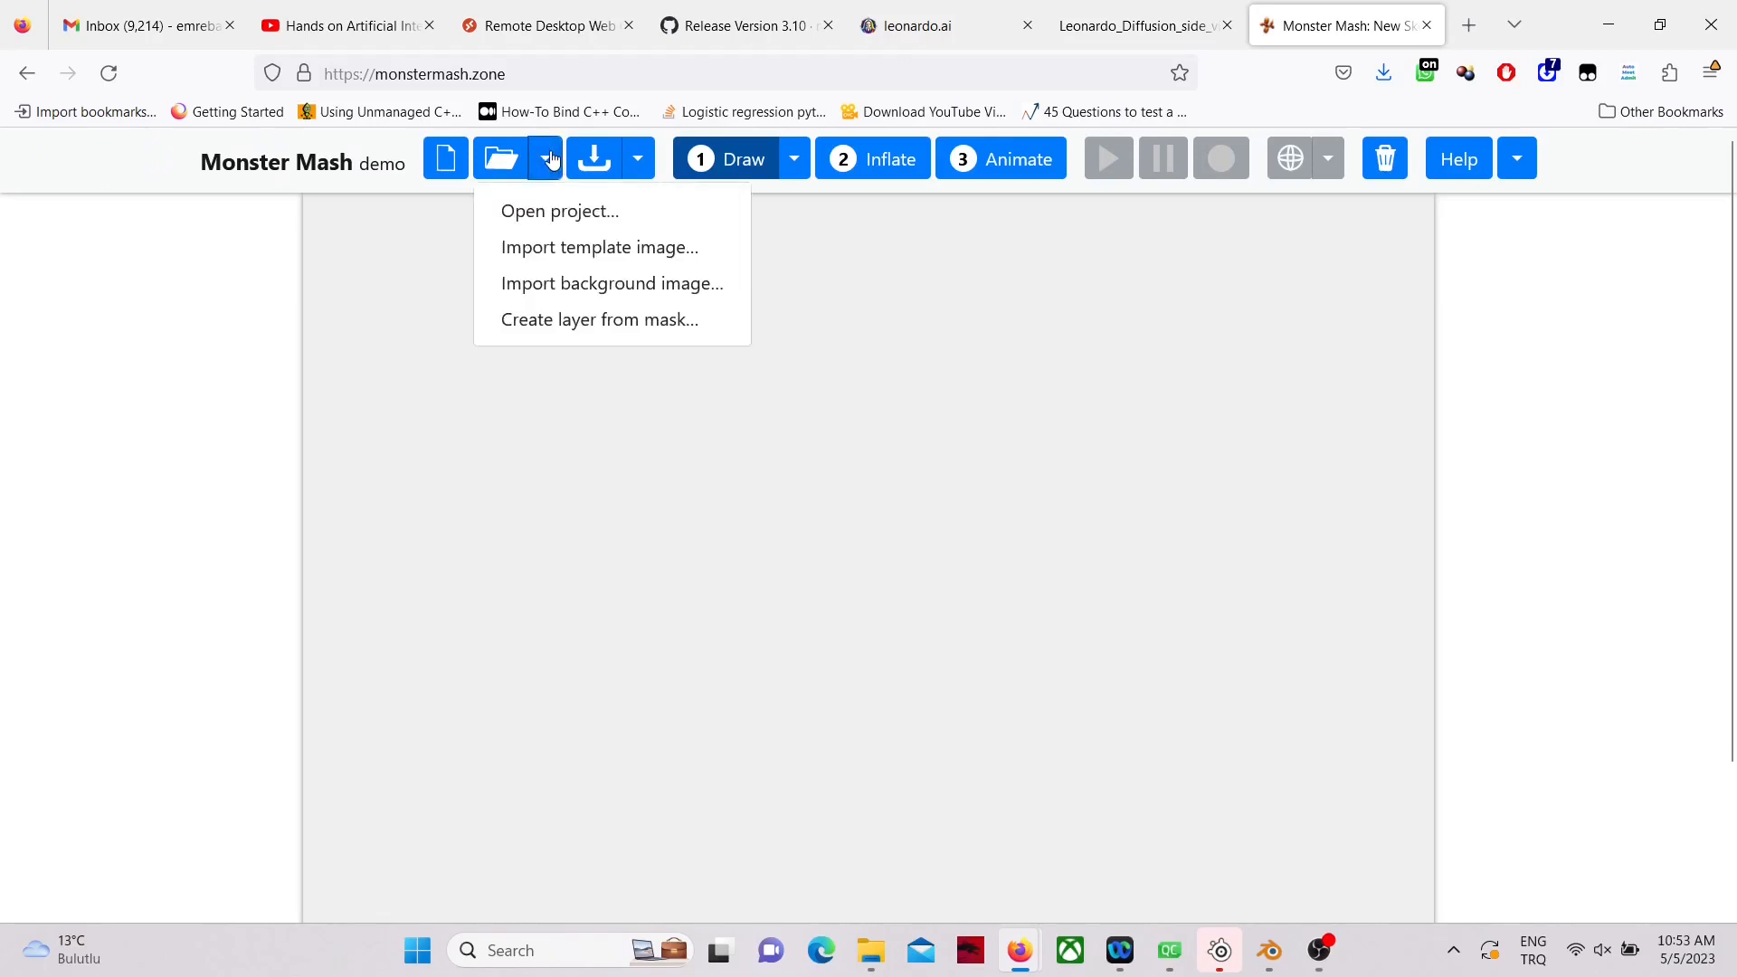
pyautogui.click(563, 253)
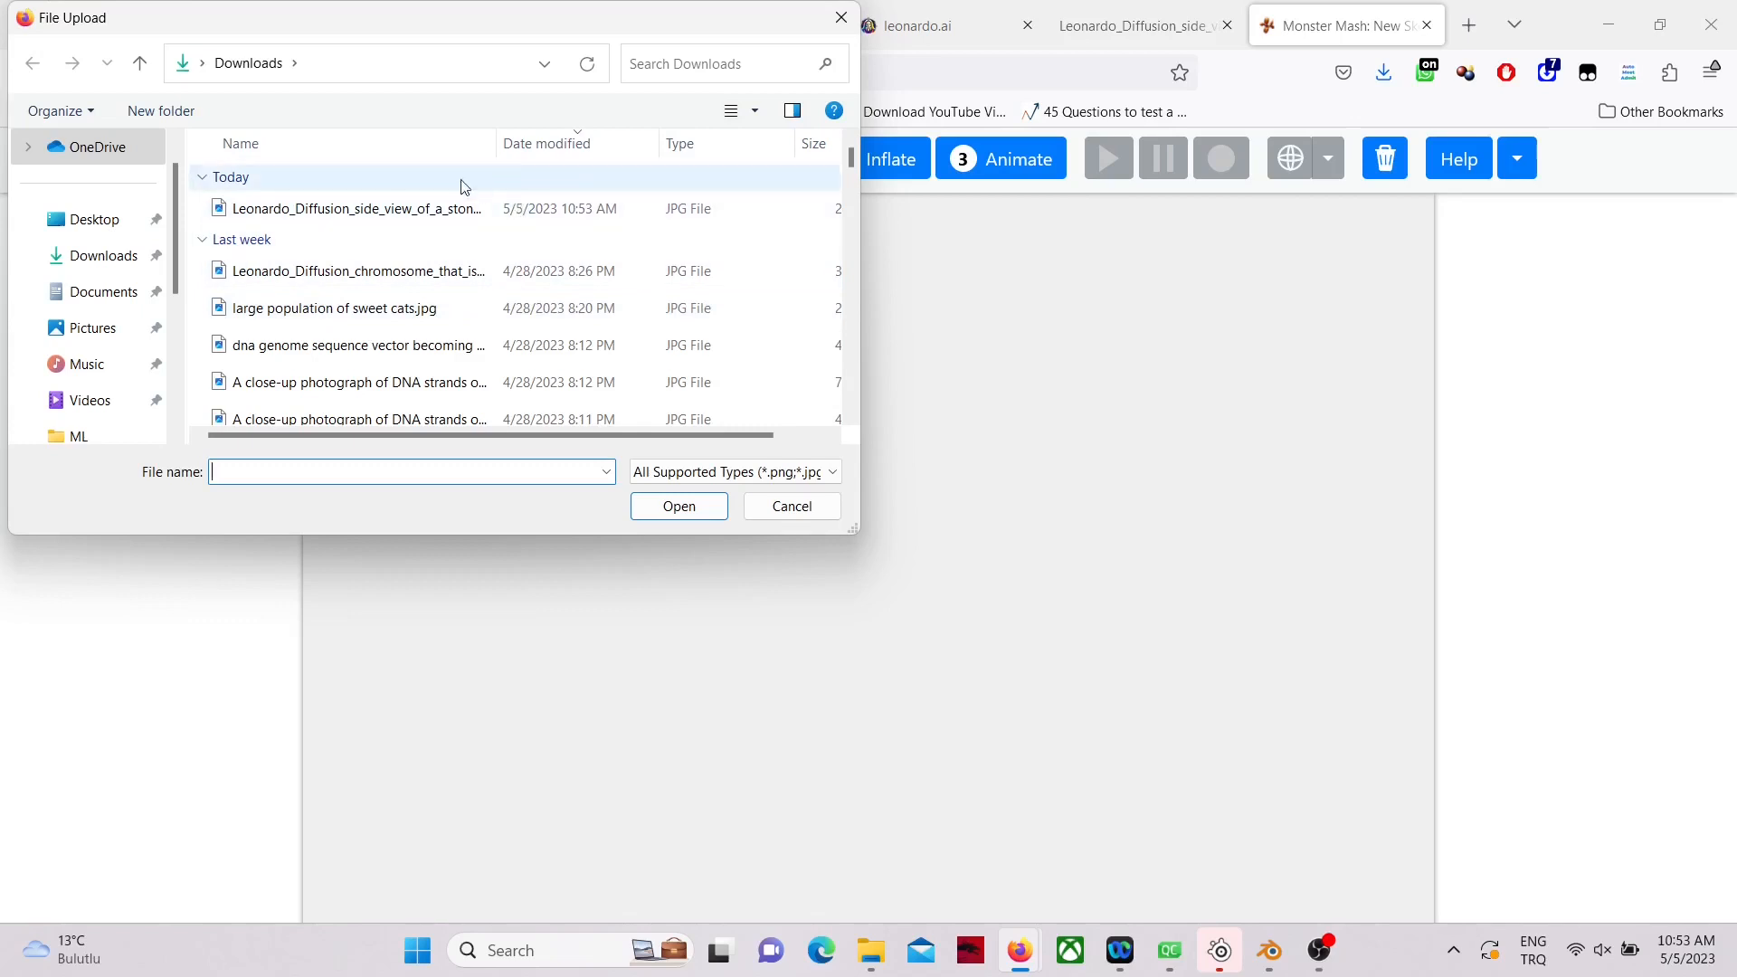
pyautogui.click(398, 212)
pyautogui.doubleClick(400, 215)
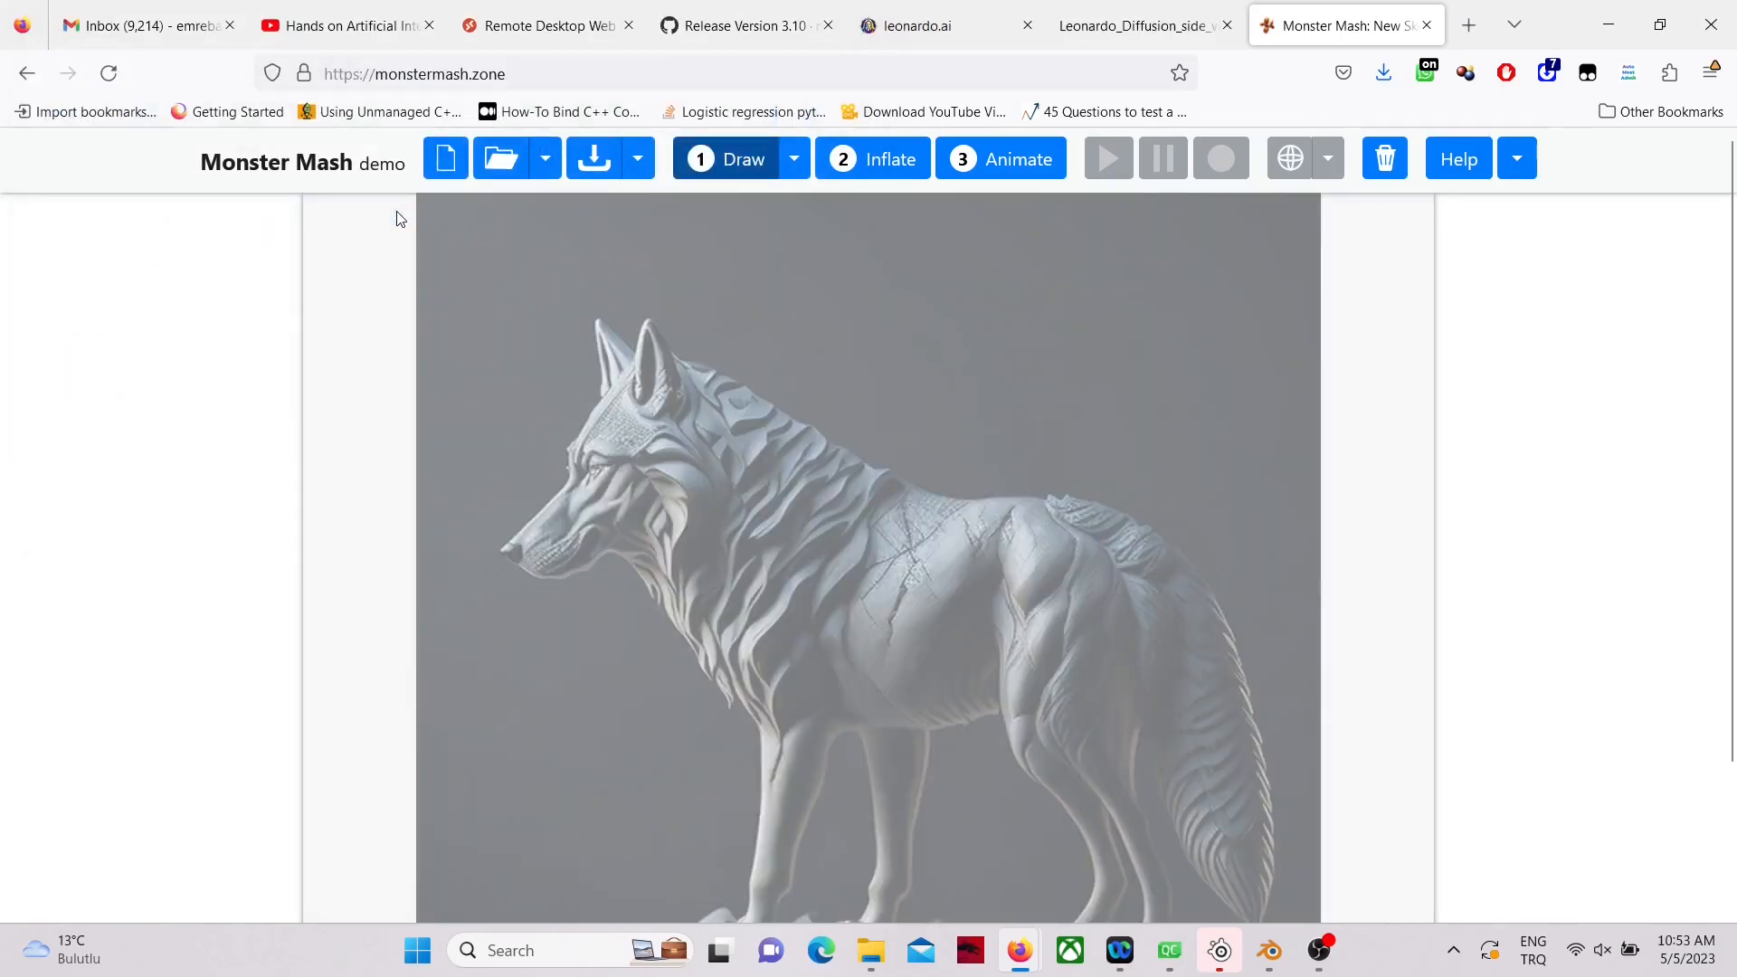
# Step: Trace the wolf's head and body as one closed outline, and add separate shapes for the near ear and the cheek fur
pyautogui.scroll(-2, 908, 432)
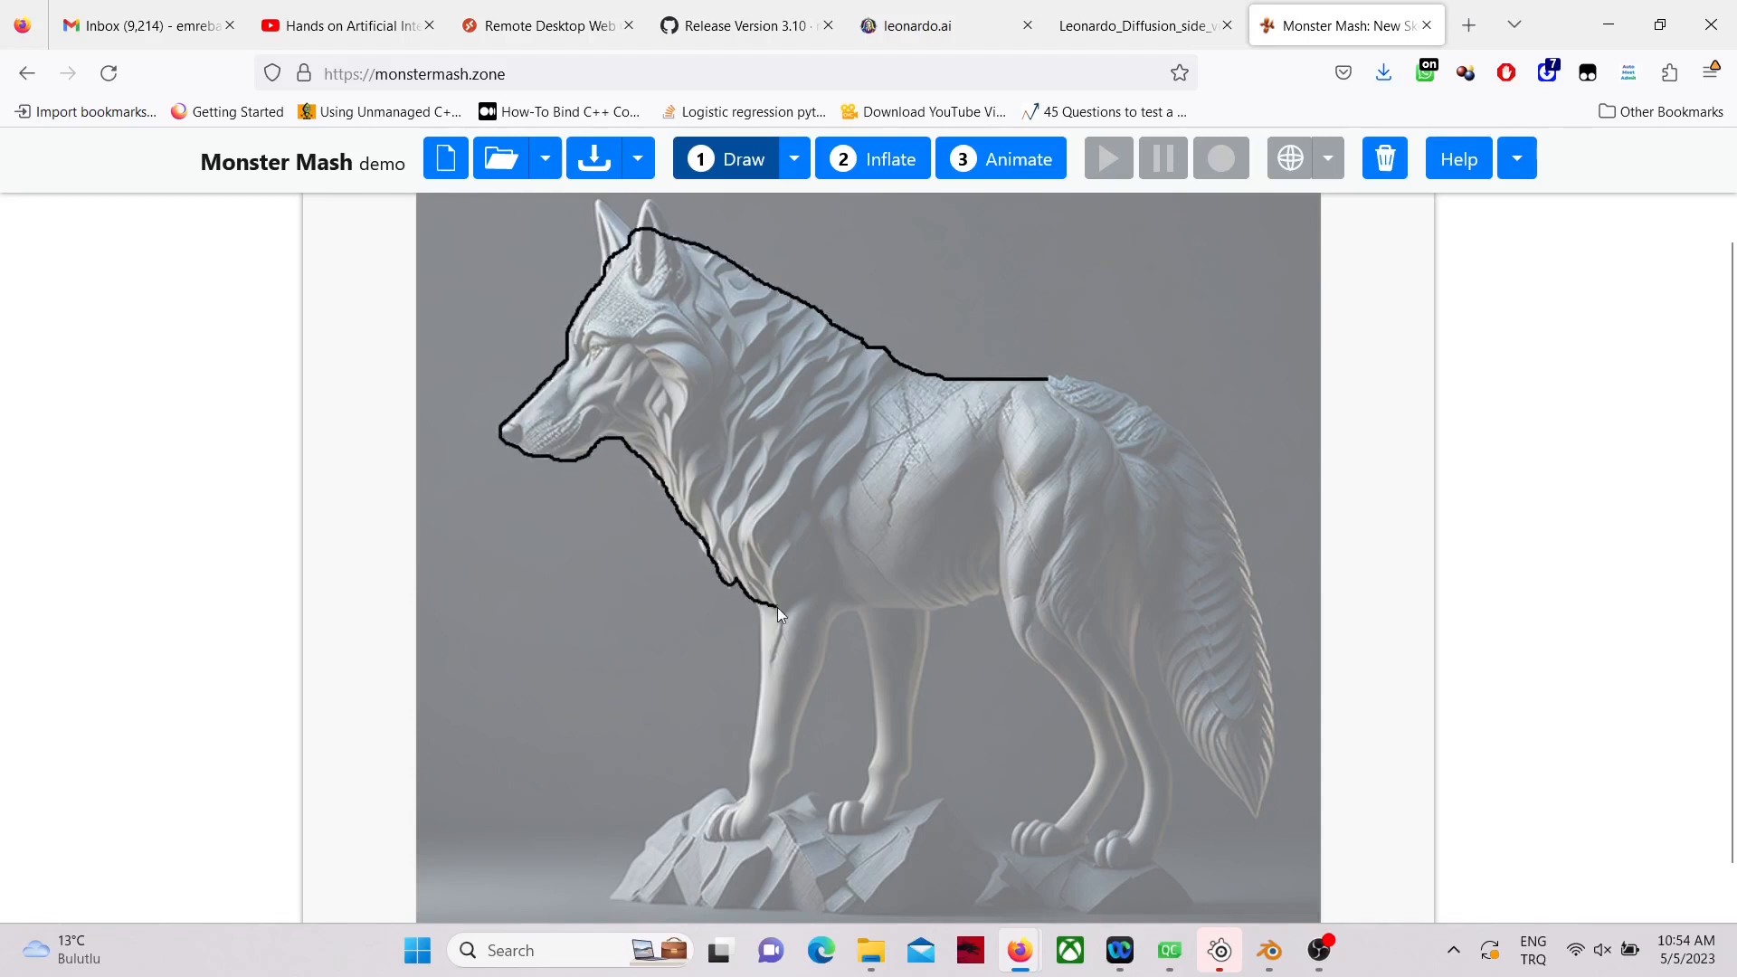
pyautogui.moveTo(1084, 409); pyautogui.dragTo(1086, 412)
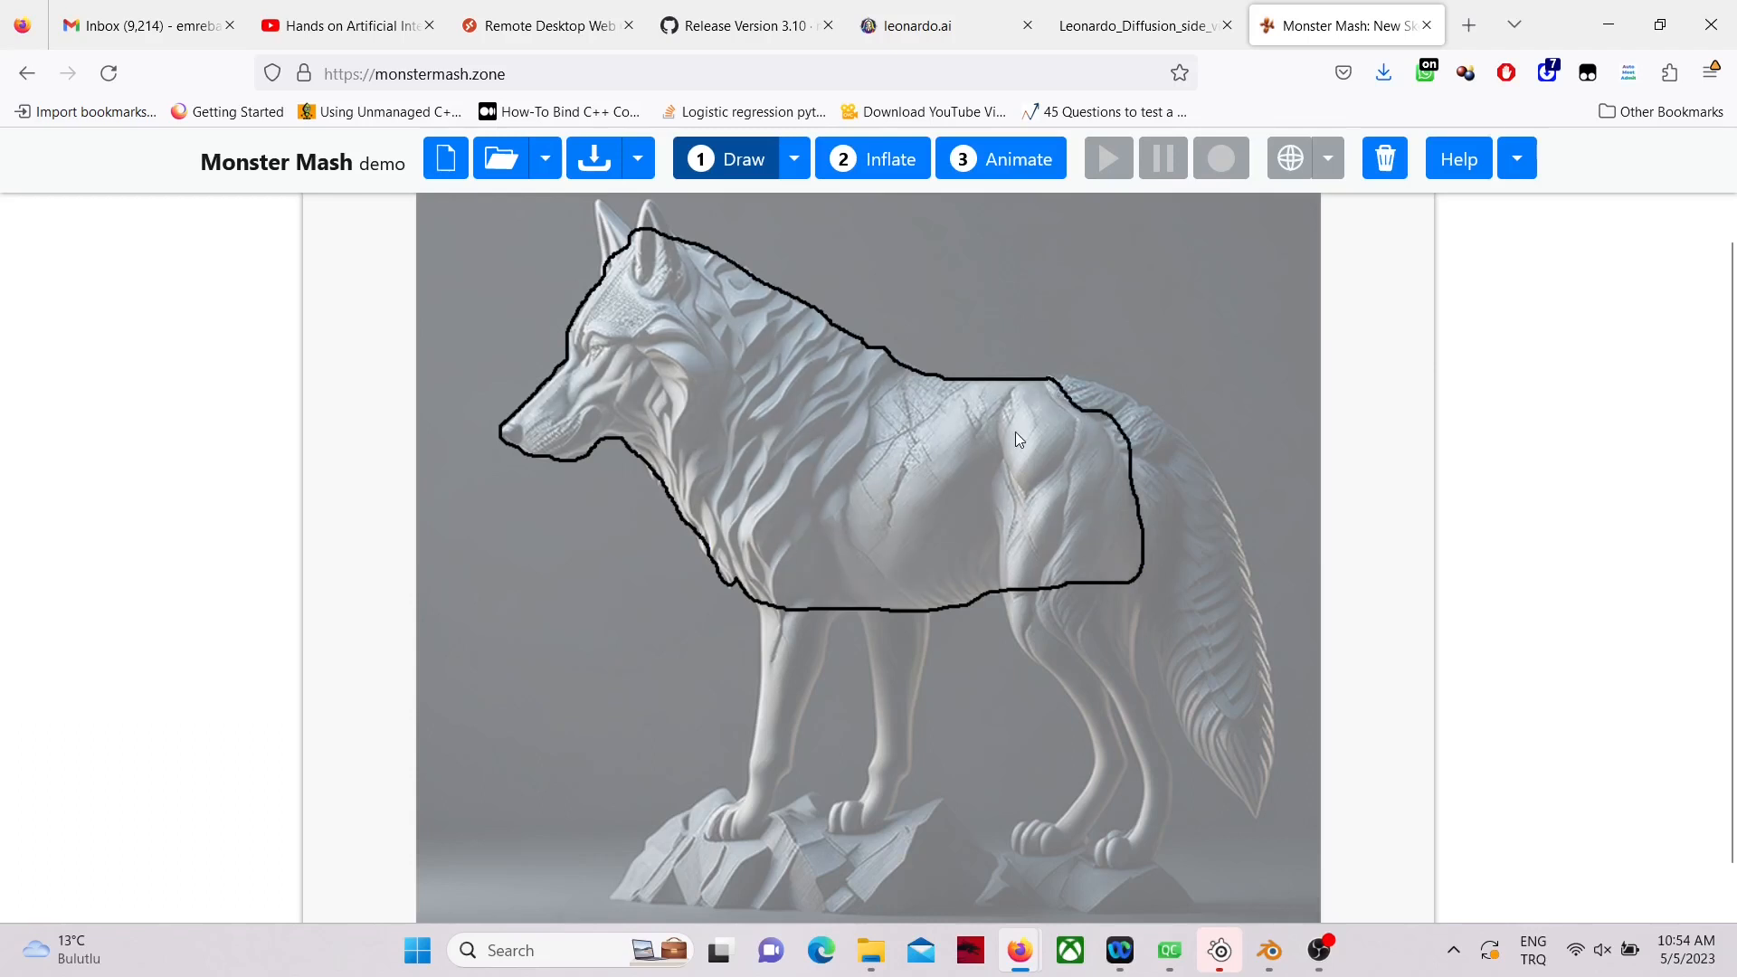
pyautogui.moveTo(631, 263); pyautogui.dragTo(646, 199)
pyautogui.moveTo(648, 293); pyautogui.dragTo(650, 286)
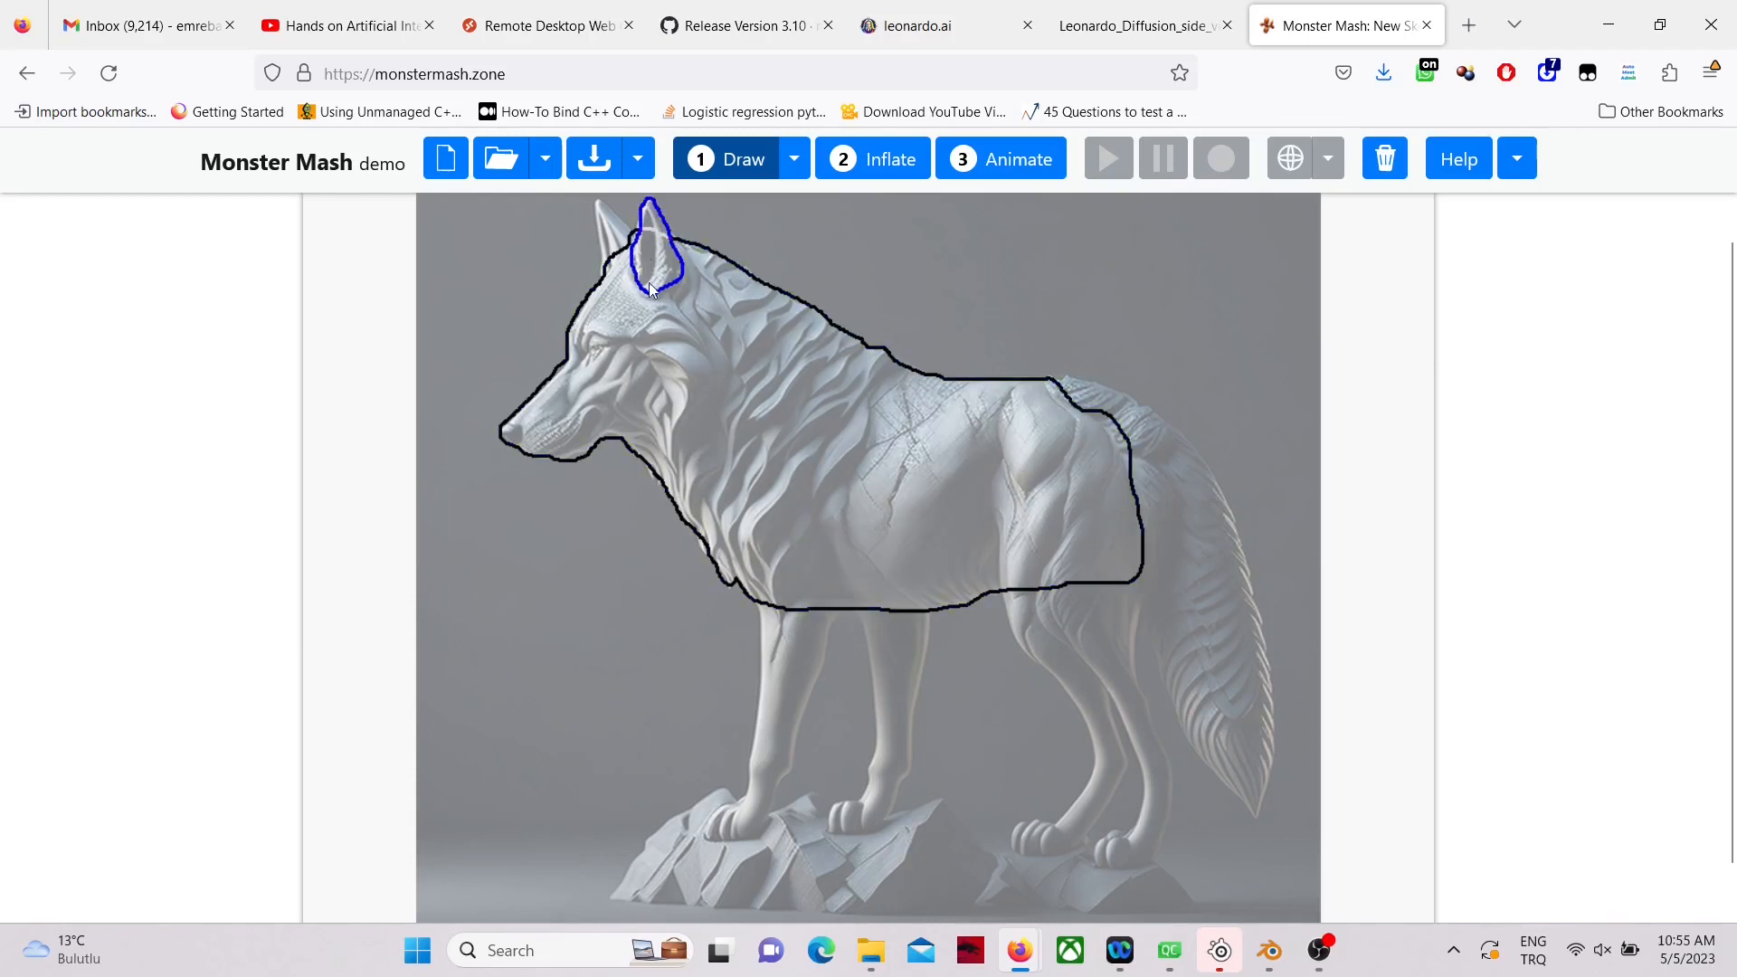
pyautogui.moveTo(671, 456)
pyautogui.mouseDown()
pyautogui.moveTo(655, 328)
pyautogui.moveTo(706, 343)
pyautogui.mouseUp()
# Step: Trace the wolf's tail and its near hind leg with the thigh as separate outlines overlapping the body
pyautogui.moveTo(1192, 453); pyautogui.dragTo(1270, 645)
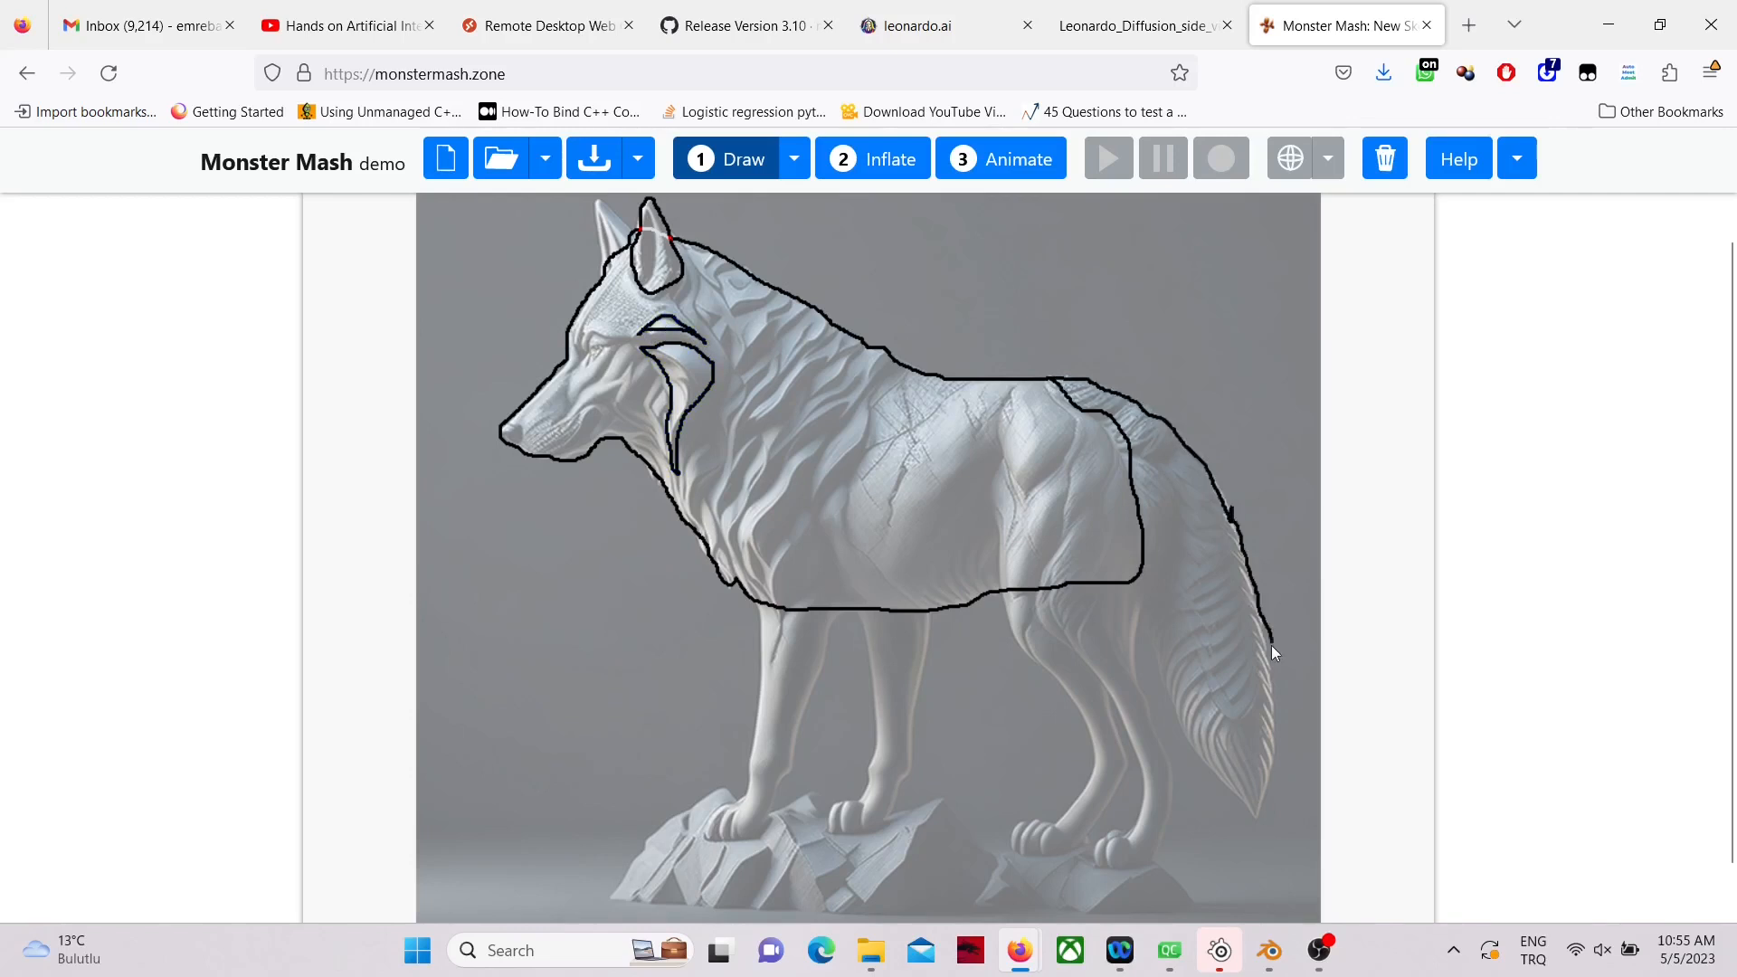
pyautogui.moveTo(1202, 775)
pyautogui.mouseDown()
pyautogui.moveTo(1139, 492)
pyautogui.moveTo(1052, 380)
pyautogui.moveTo(1000, 478)
pyautogui.mouseUp()
pyautogui.moveTo(1110, 866); pyautogui.dragTo(1131, 615)
pyautogui.moveTo(1093, 389); pyautogui.dragTo(1021, 382)
# Step: Trace the near front leg with its shoulder fur, and outline the mane from the neck down to the chest
pyautogui.moveTo(817, 440); pyautogui.dragTo(759, 575)
pyautogui.moveTo(817, 441); pyautogui.dragTo(818, 439)
pyautogui.moveTo(833, 497)
pyautogui.mouseDown()
pyautogui.moveTo(828, 648)
pyautogui.moveTo(776, 808)
pyautogui.moveTo(758, 734)
pyautogui.moveTo(772, 511)
pyautogui.moveTo(825, 522)
pyautogui.mouseUp()
pyautogui.moveTo(714, 369)
pyautogui.mouseDown()
pyautogui.moveTo(723, 538)
pyautogui.moveTo(783, 449)
pyautogui.mouseUp()
pyautogui.moveTo(854, 338); pyautogui.dragTo(715, 363)
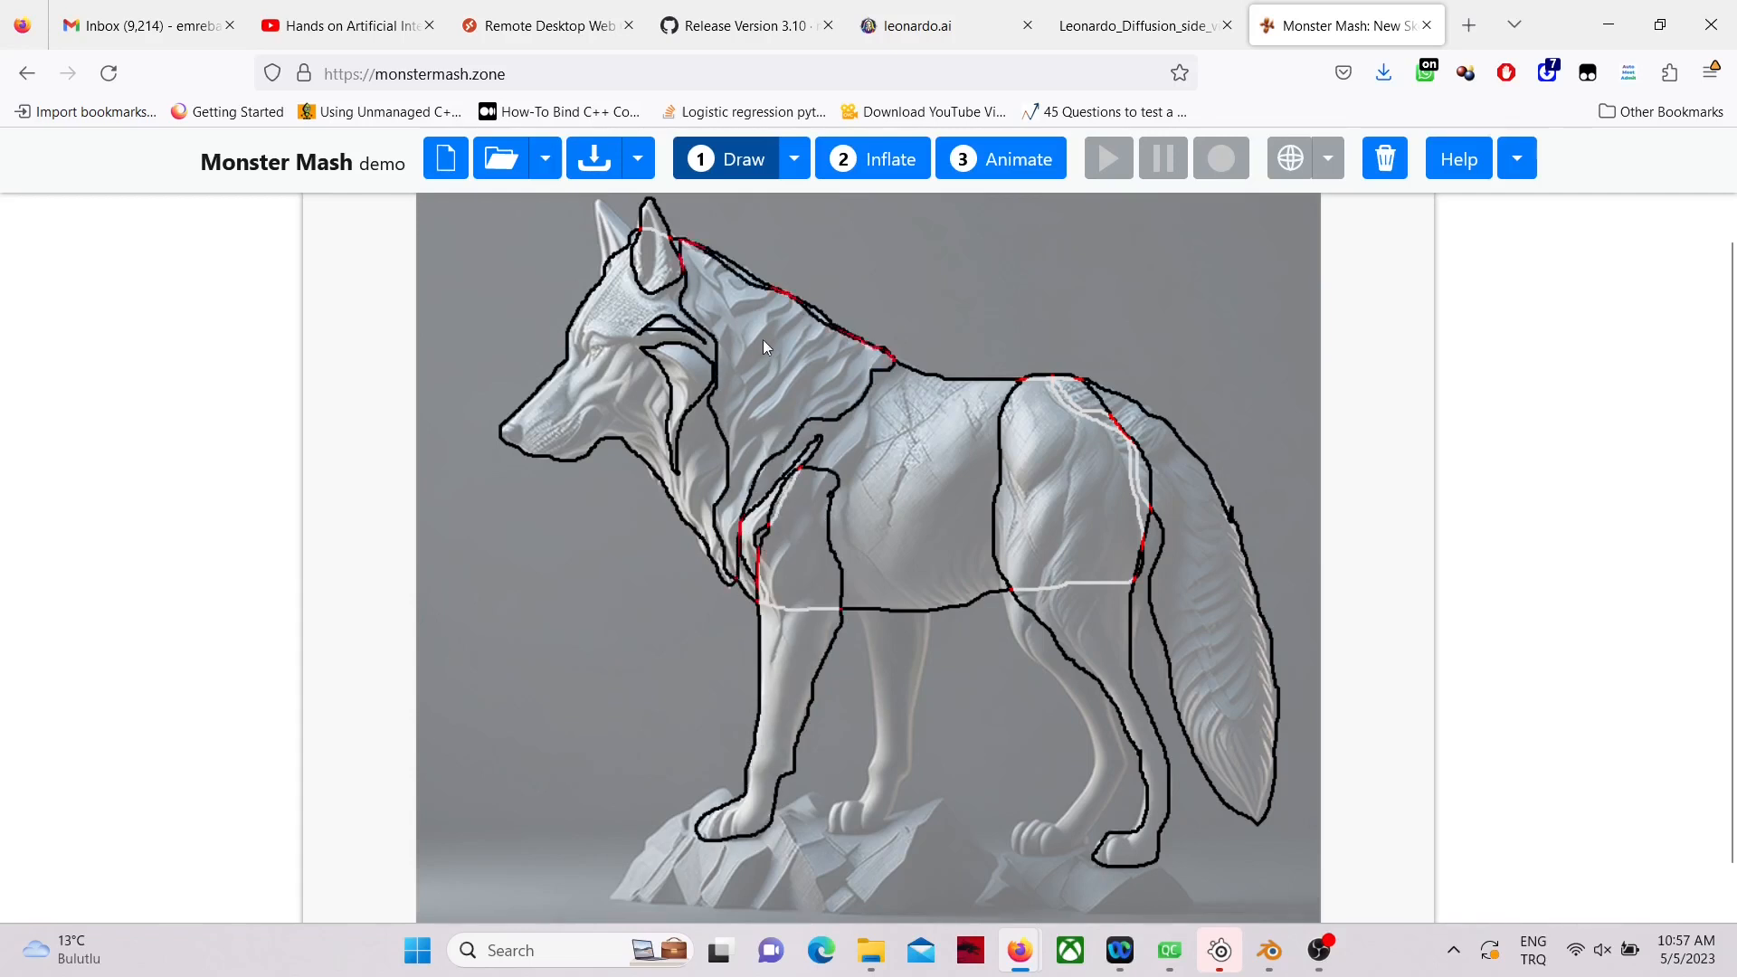
# Step: Inflate the traced wolf drawing into a textured 3D model and view it from an angle
pyautogui.click(877, 167)
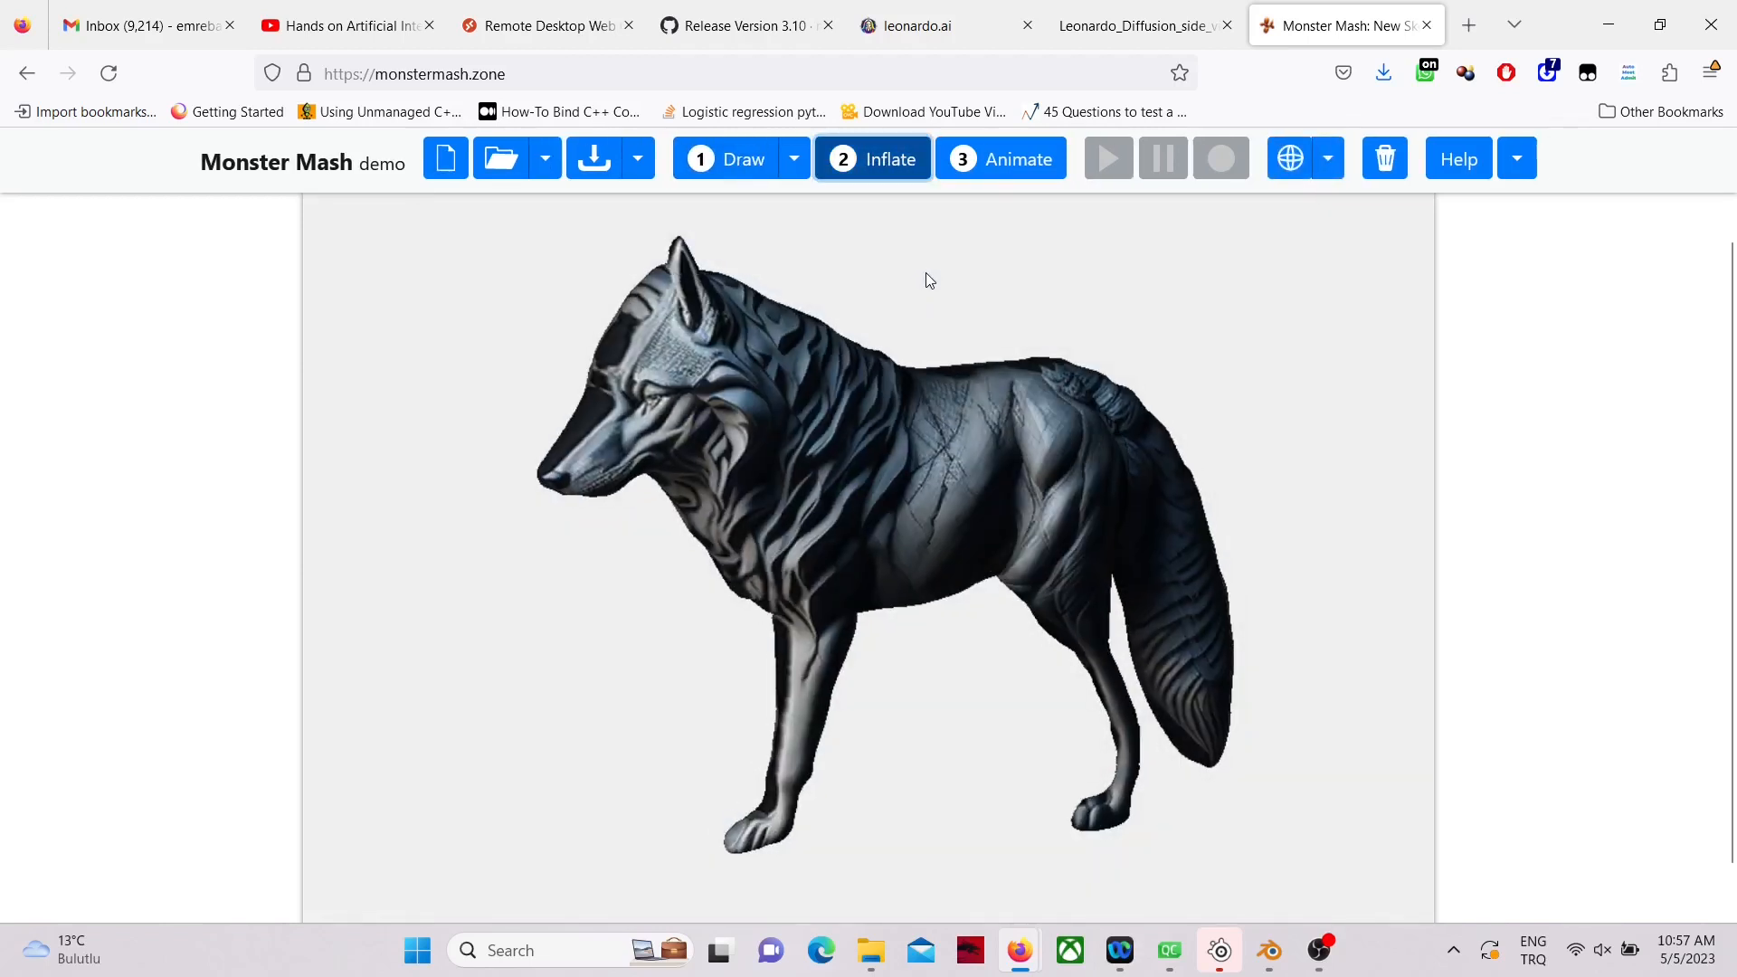
pyautogui.click(1289, 158)
pyautogui.moveTo(974, 355); pyautogui.dragTo(879, 351)
# Step: Export the current animation frame as an .obj file and open the Downloads folder in File Explorer
pyautogui.click(639, 159)
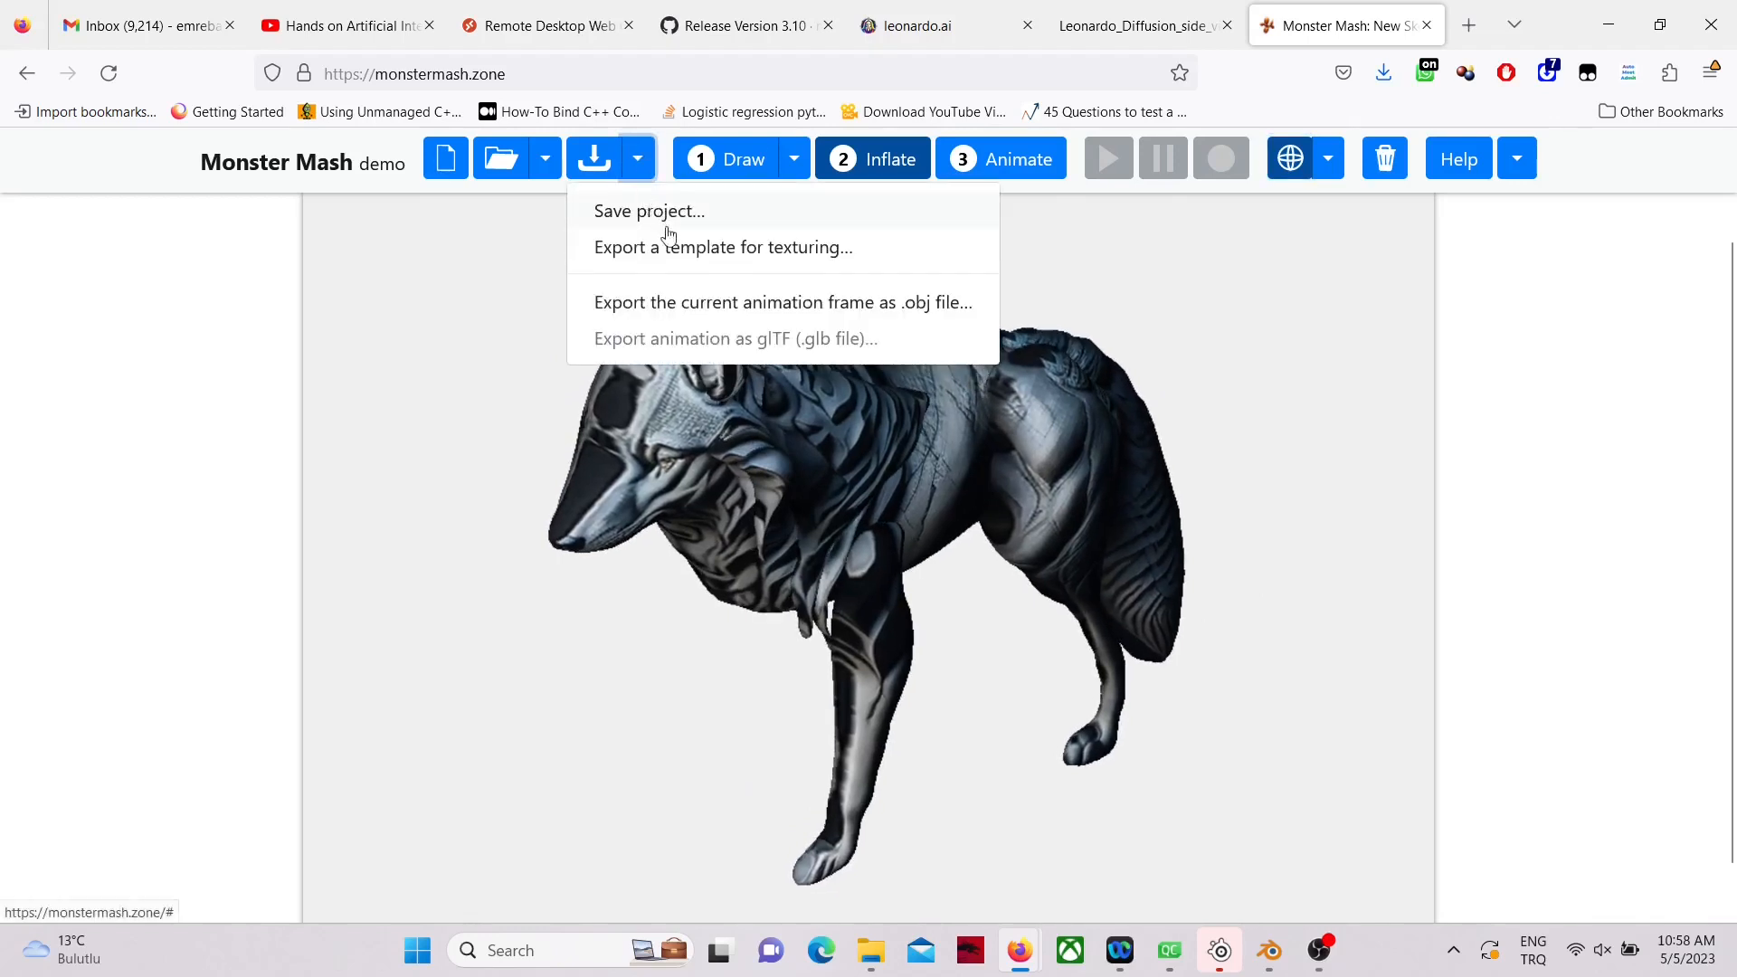
pyautogui.click(711, 304)
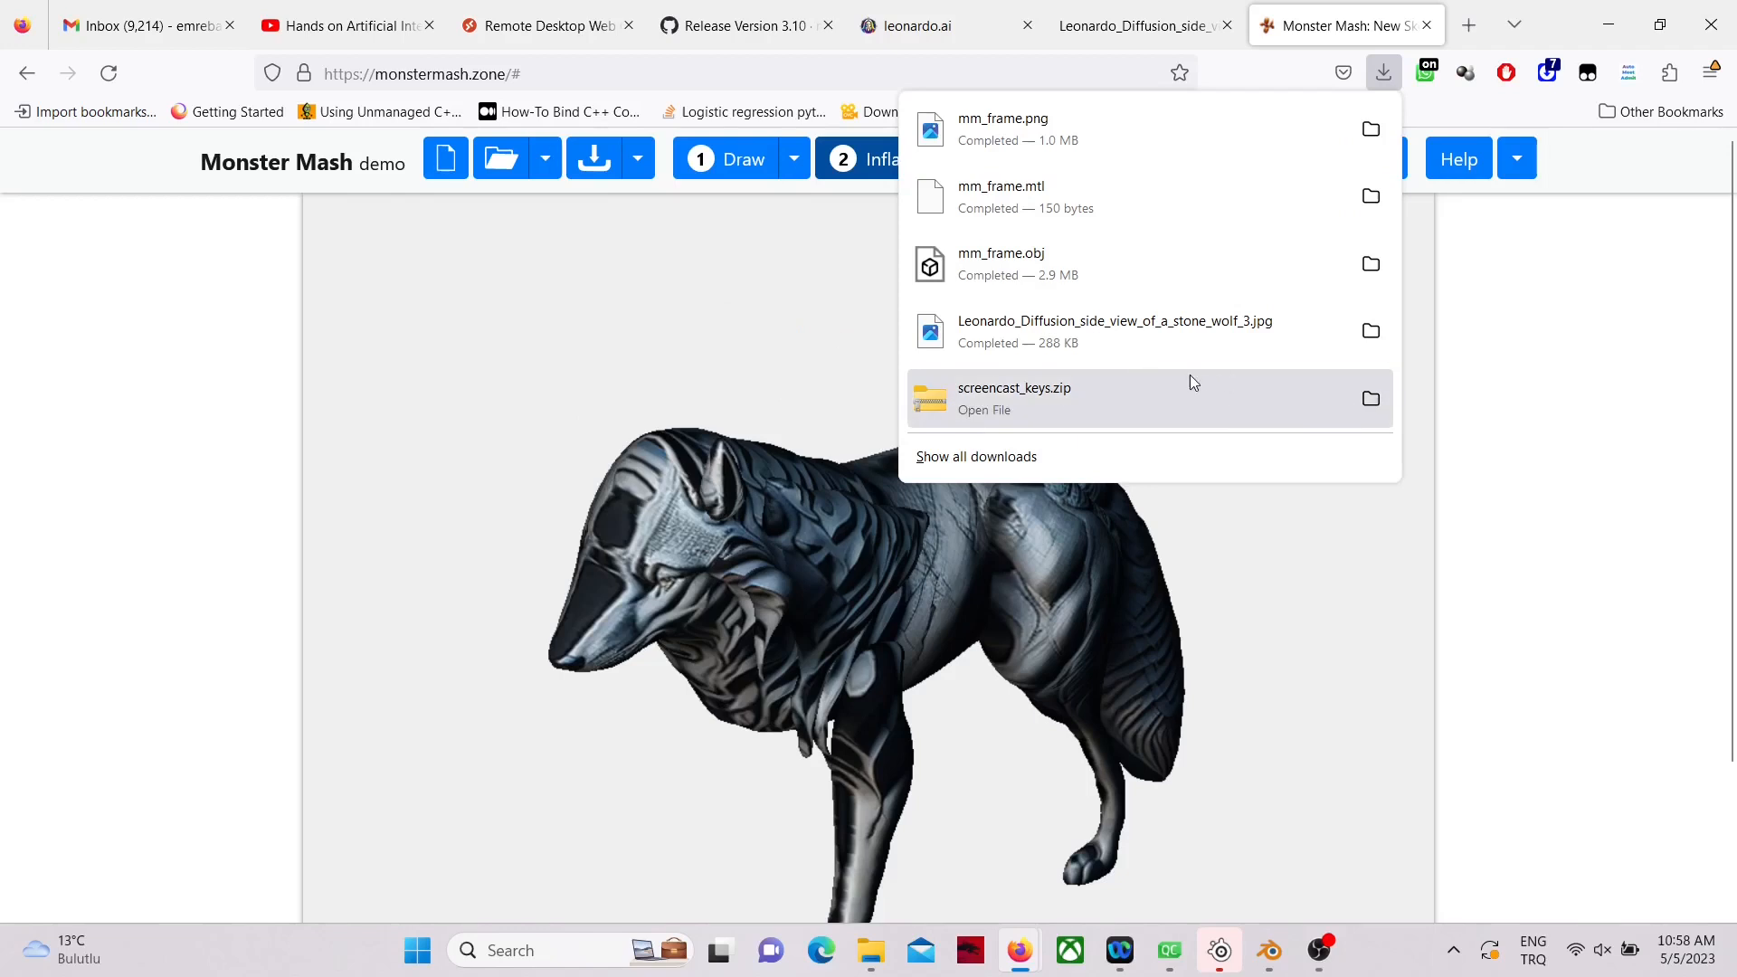
pyautogui.click(870, 950)
pyautogui.click(814, 172)
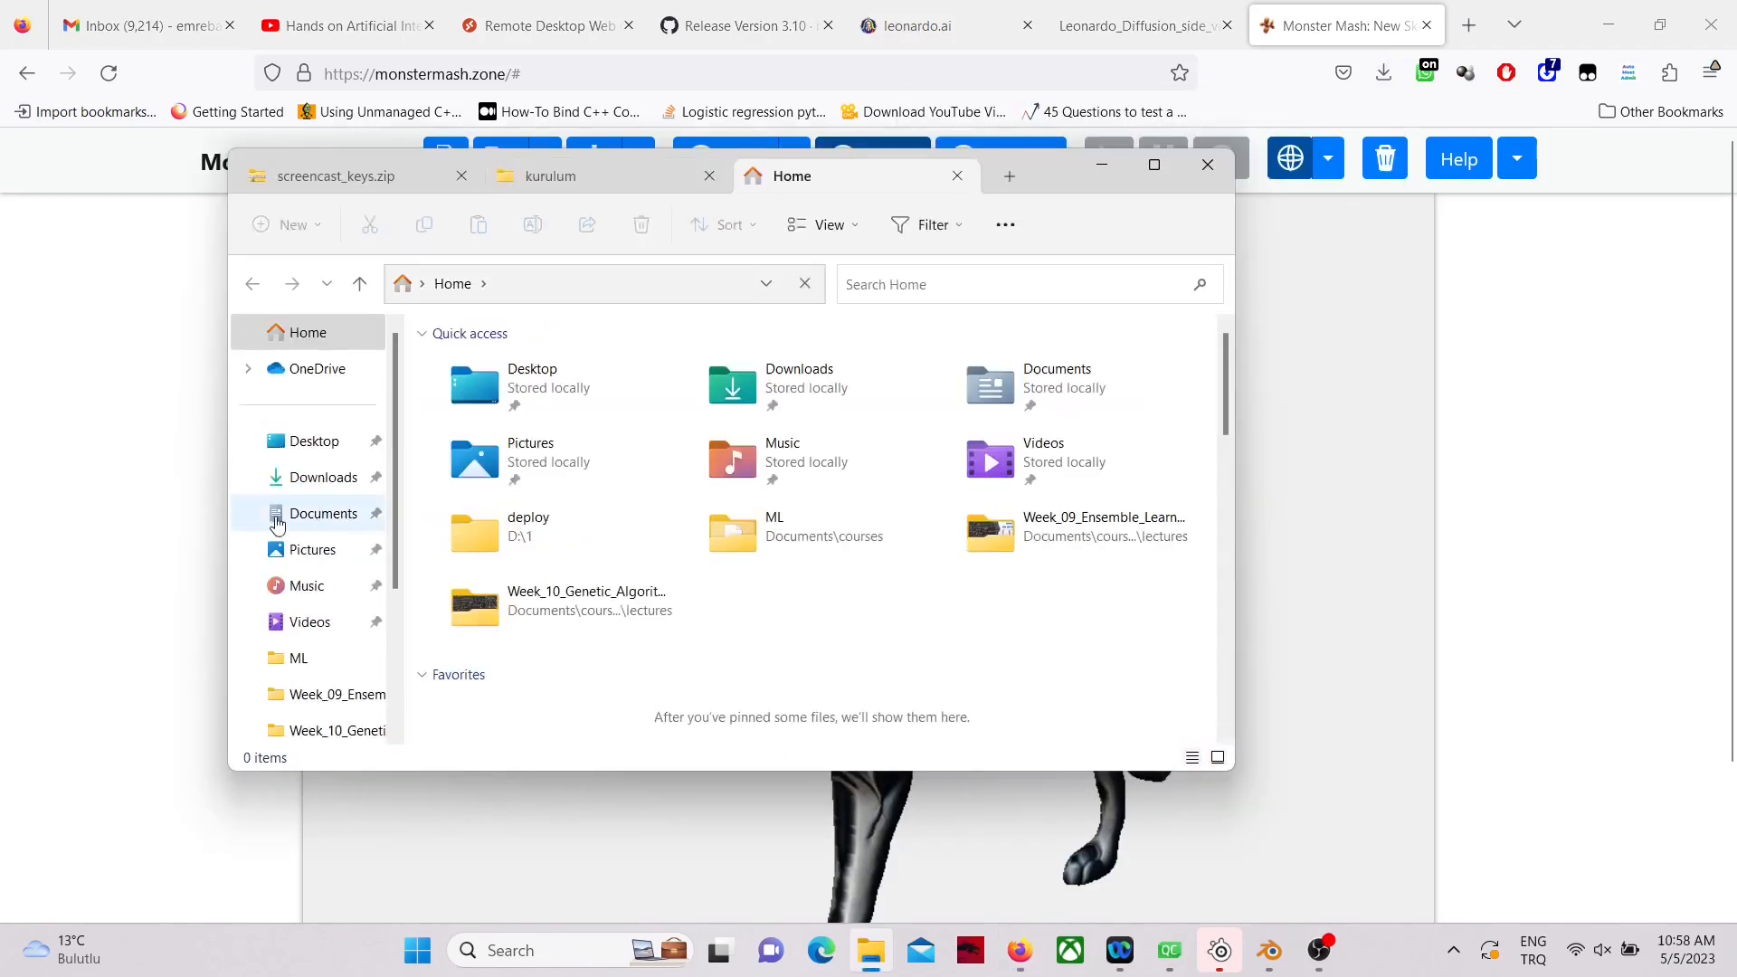
pyautogui.click(325, 472)
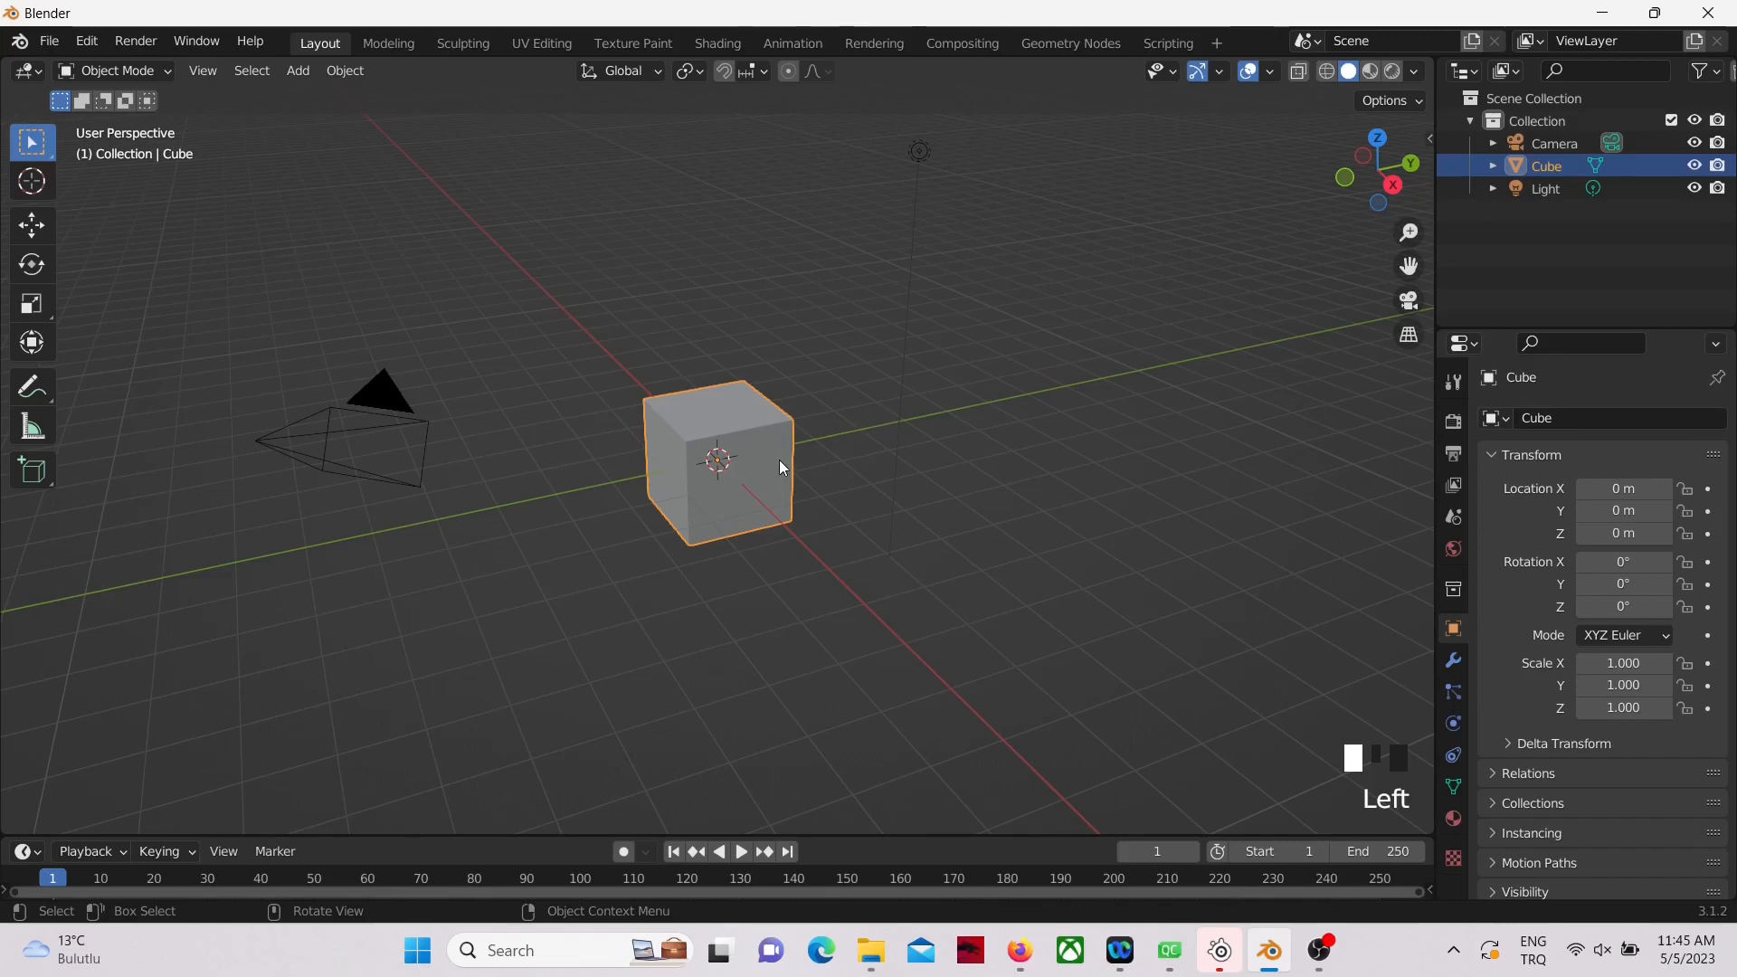
# Step: Switch to Blender, delete the default cube and import mm_frame.obj from the Downloads folder as a Wavefront model
pyautogui.press('x')
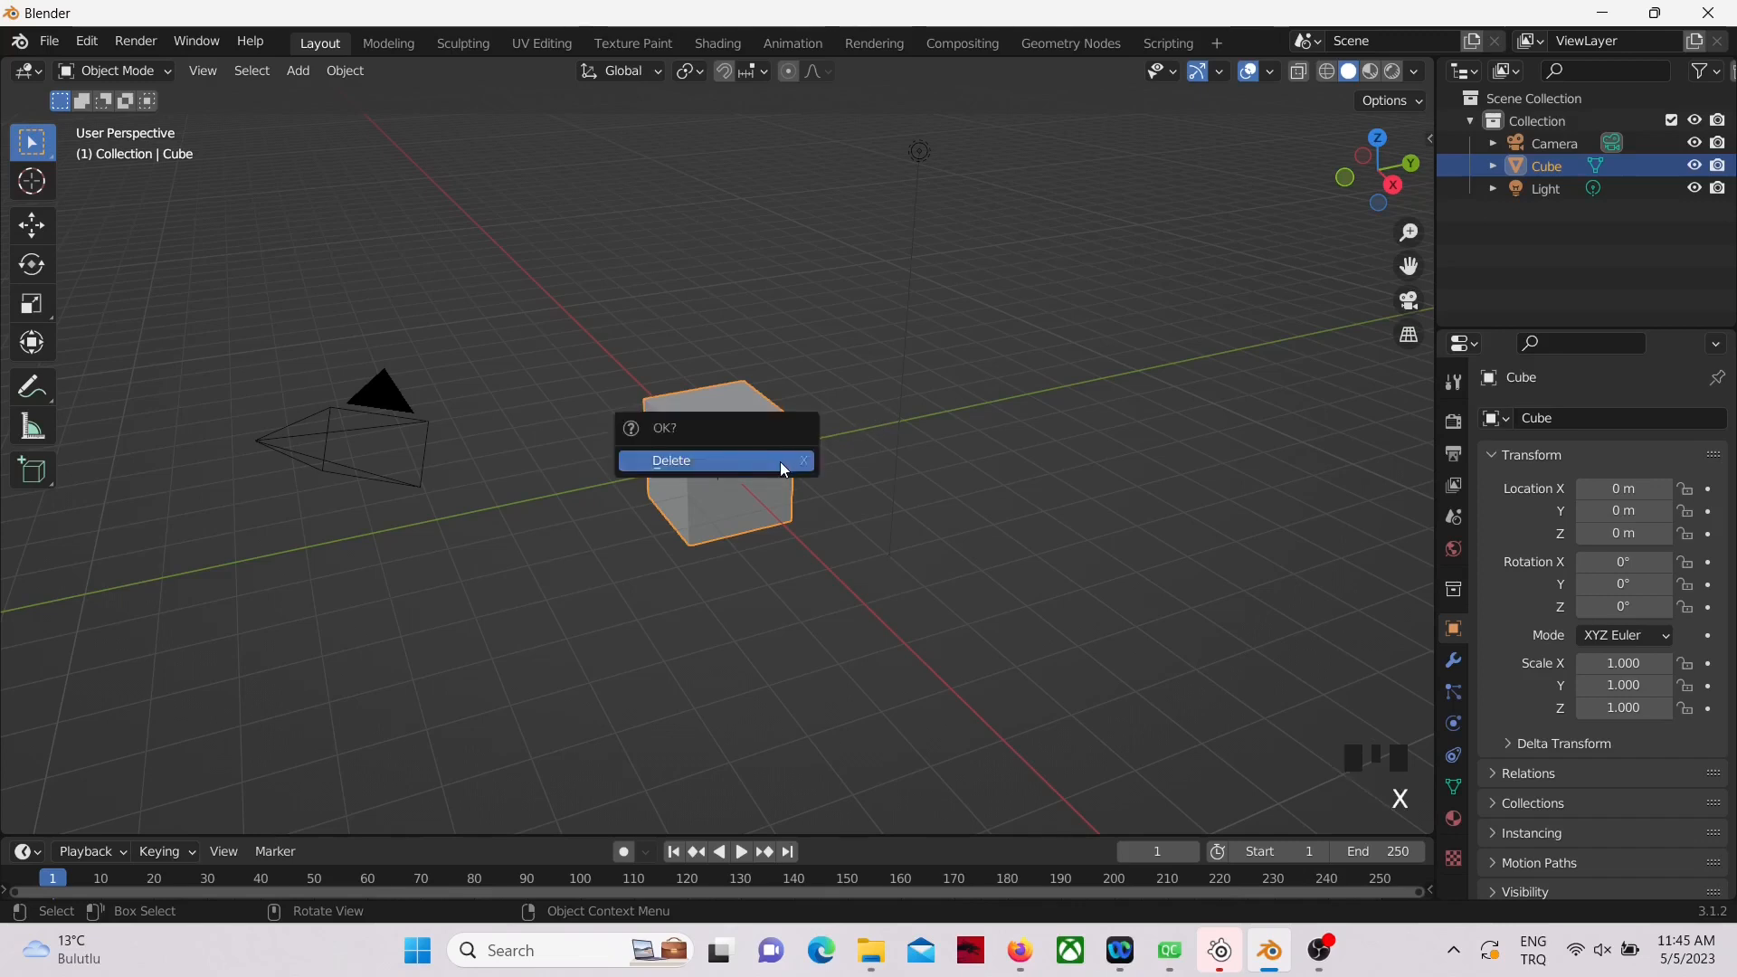
pyautogui.click(731, 463)
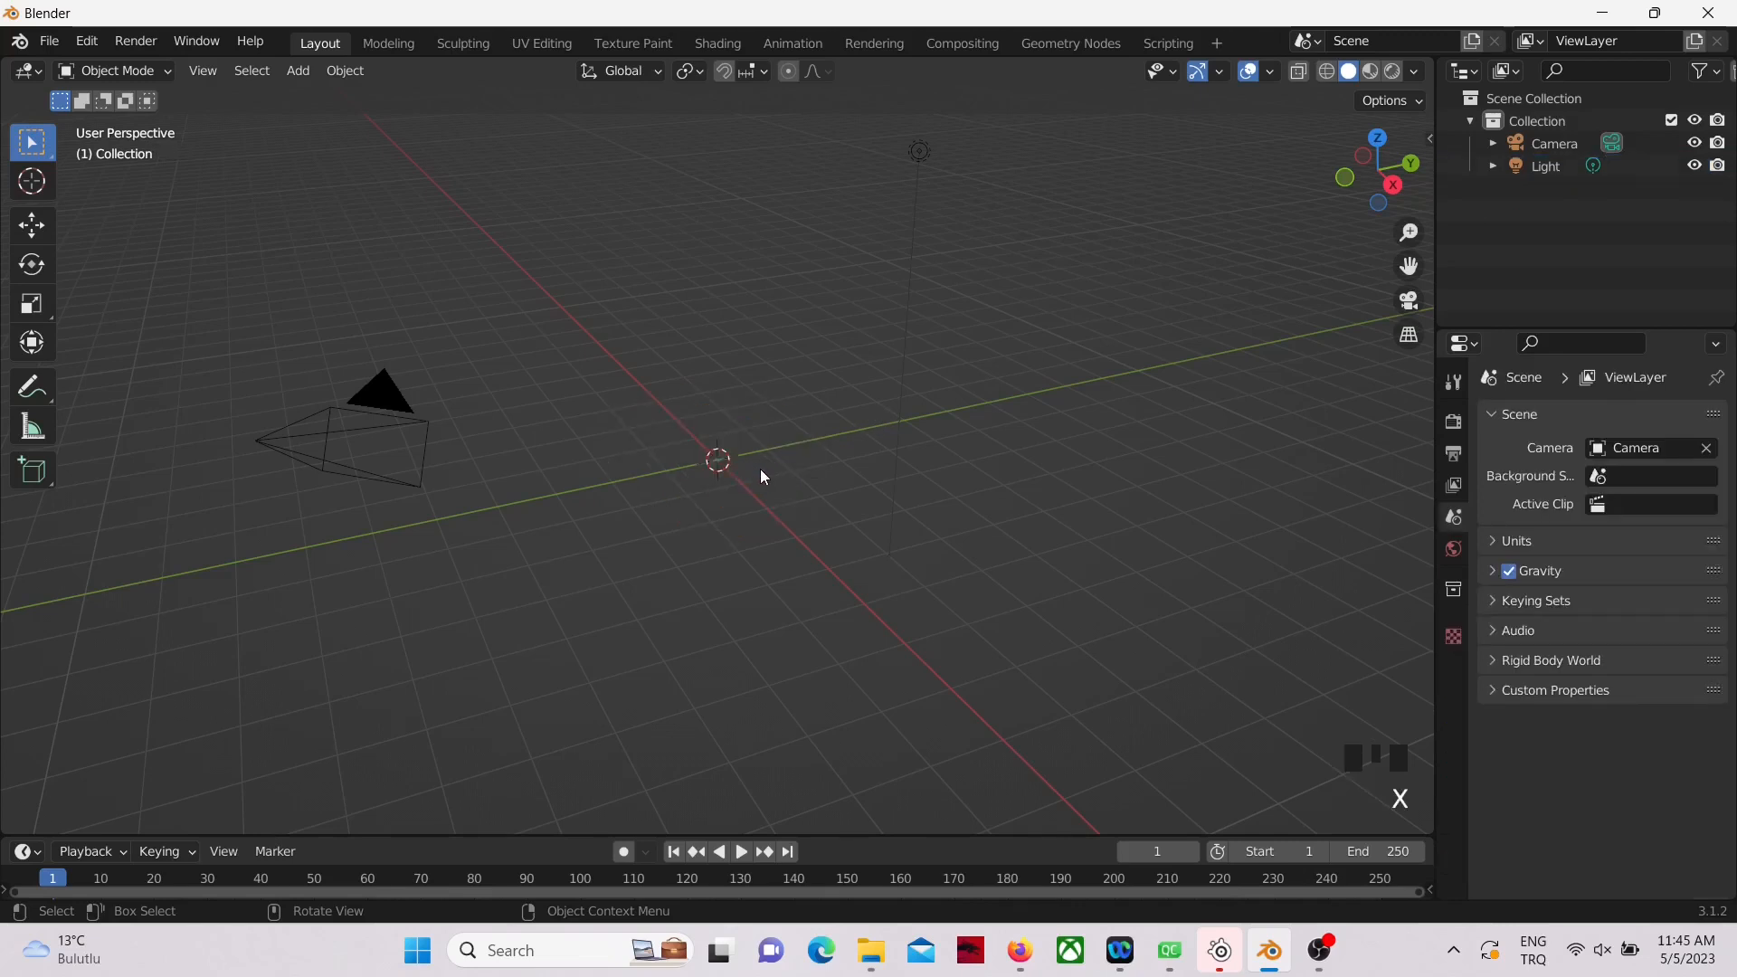
pyautogui.click(49, 41)
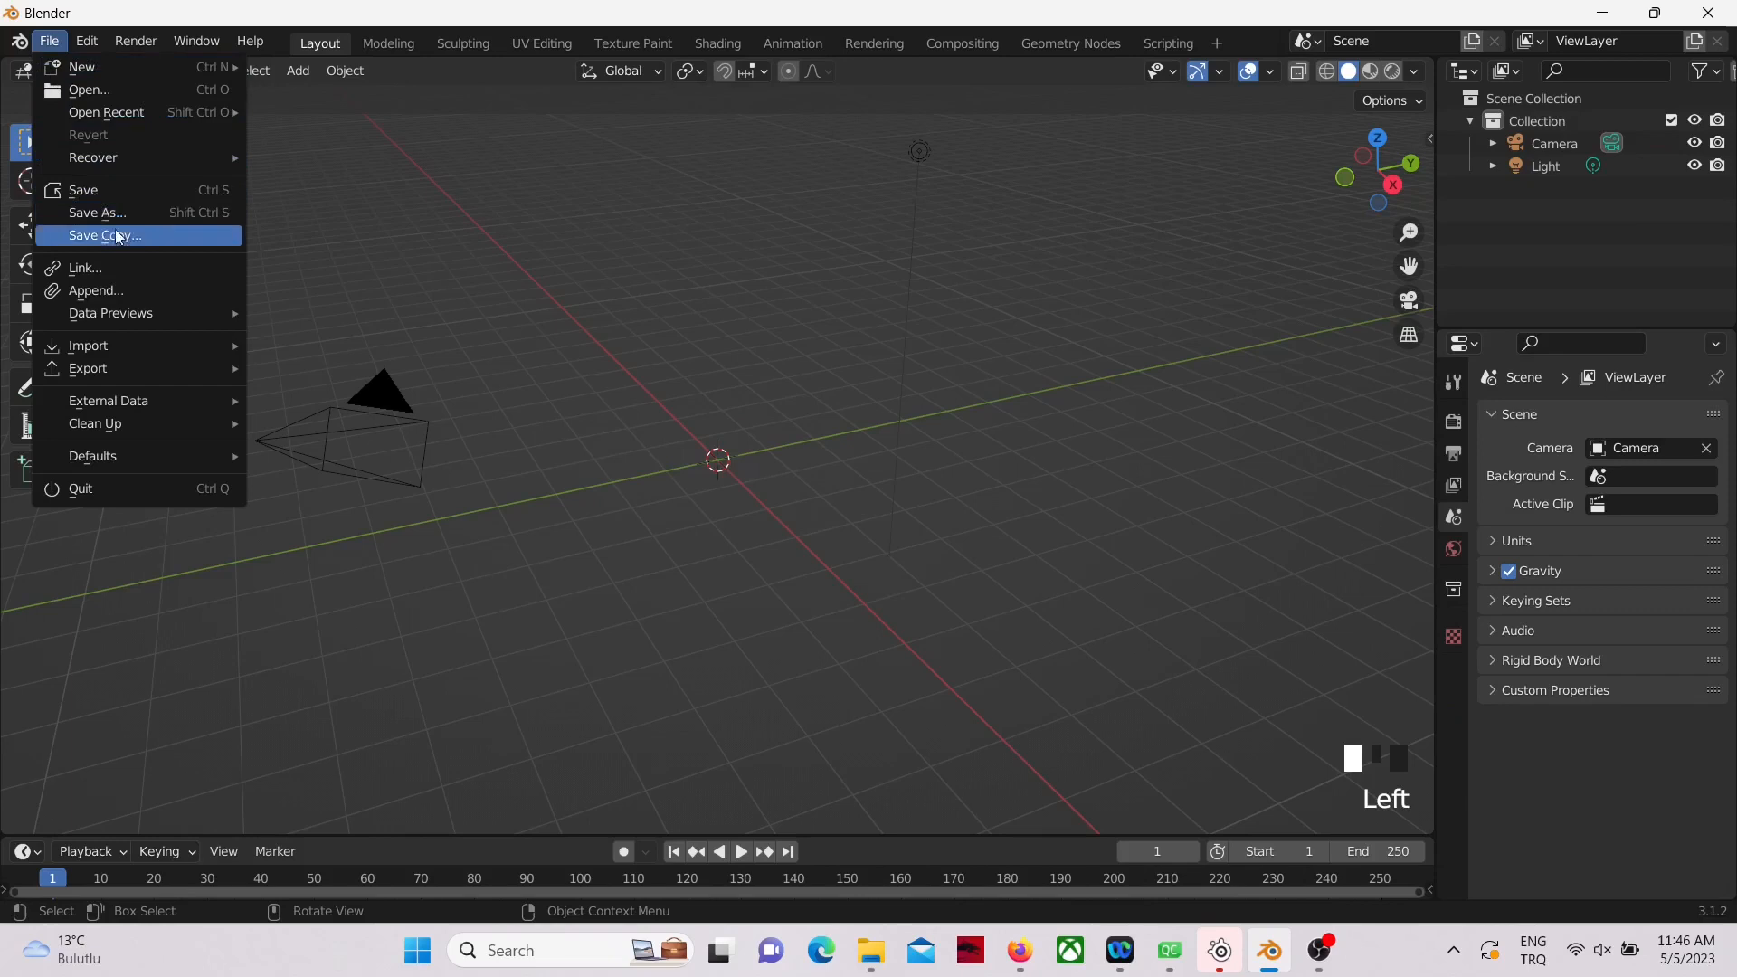
pyautogui.moveTo(156, 346)
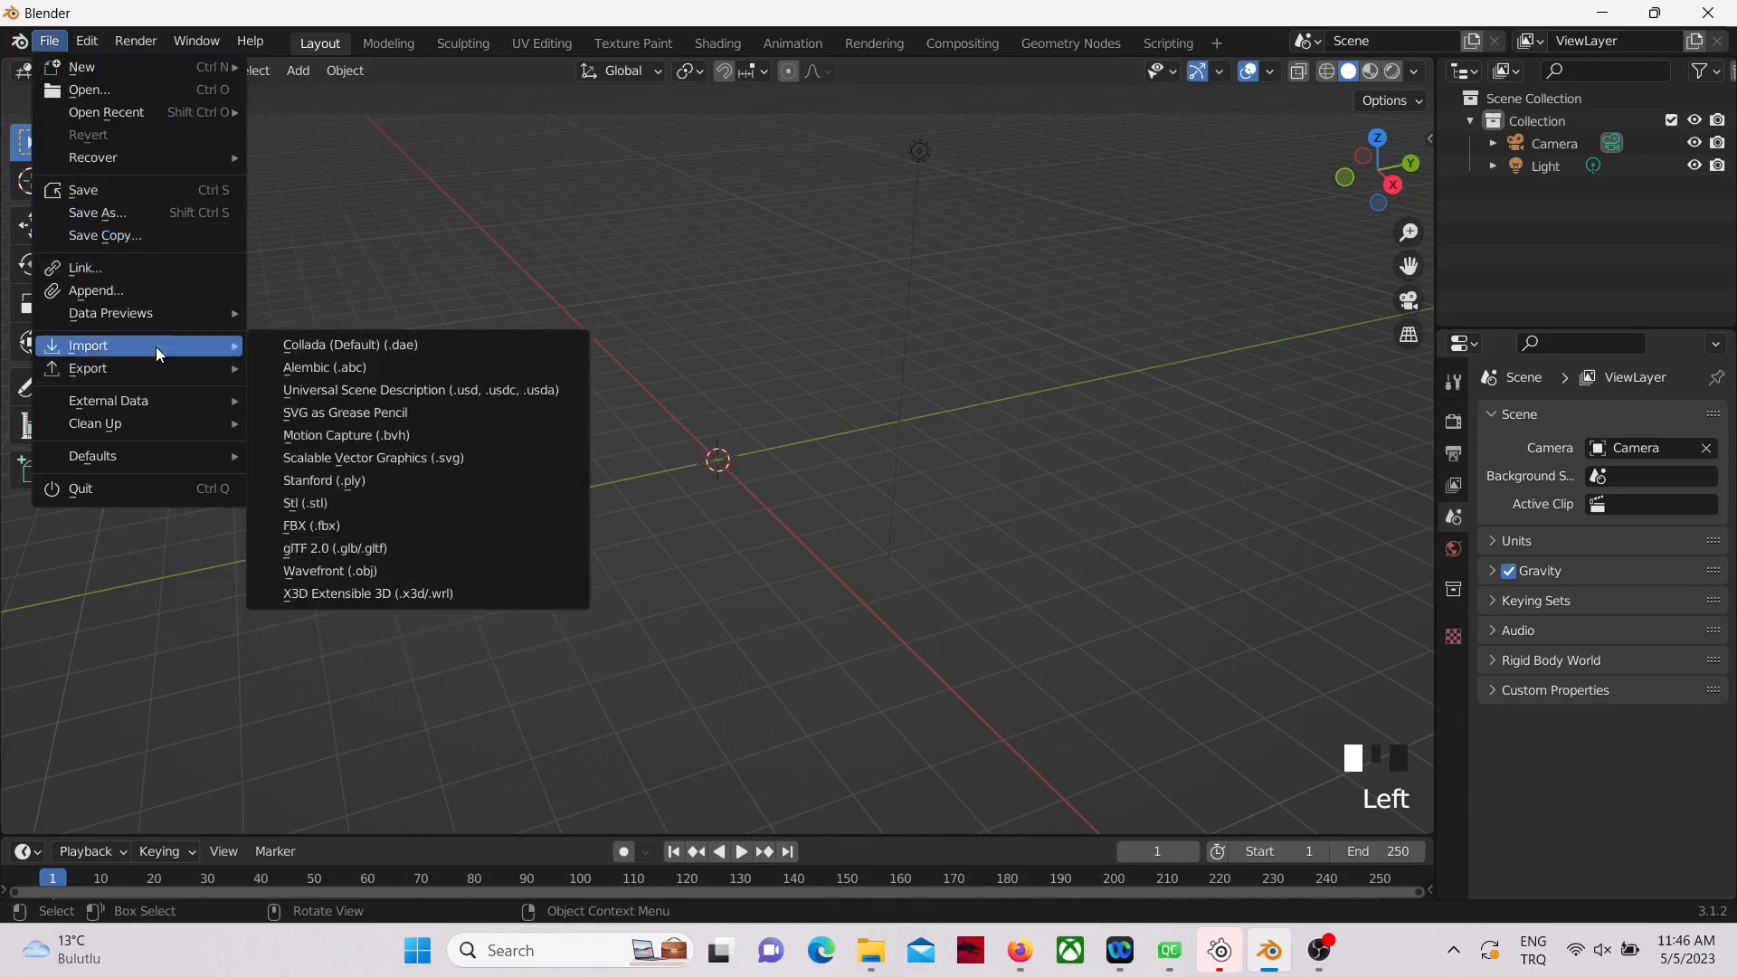
pyautogui.click(378, 571)
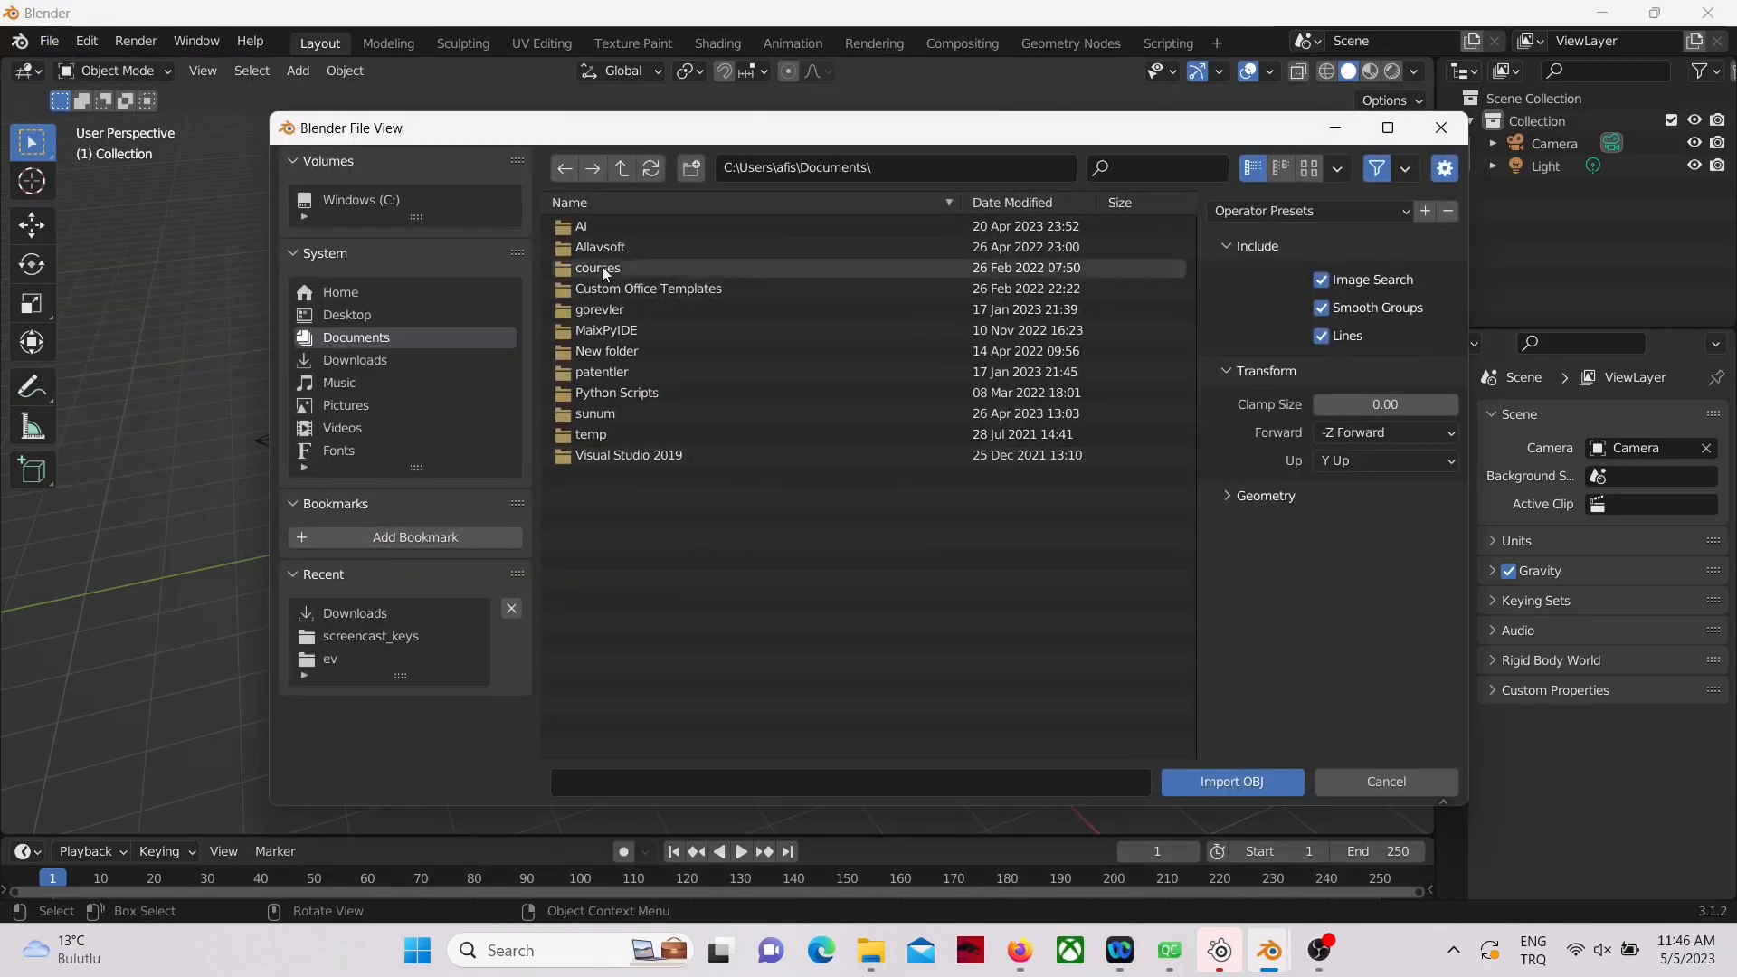
pyautogui.click(622, 168)
pyautogui.doubleClick(638, 601)
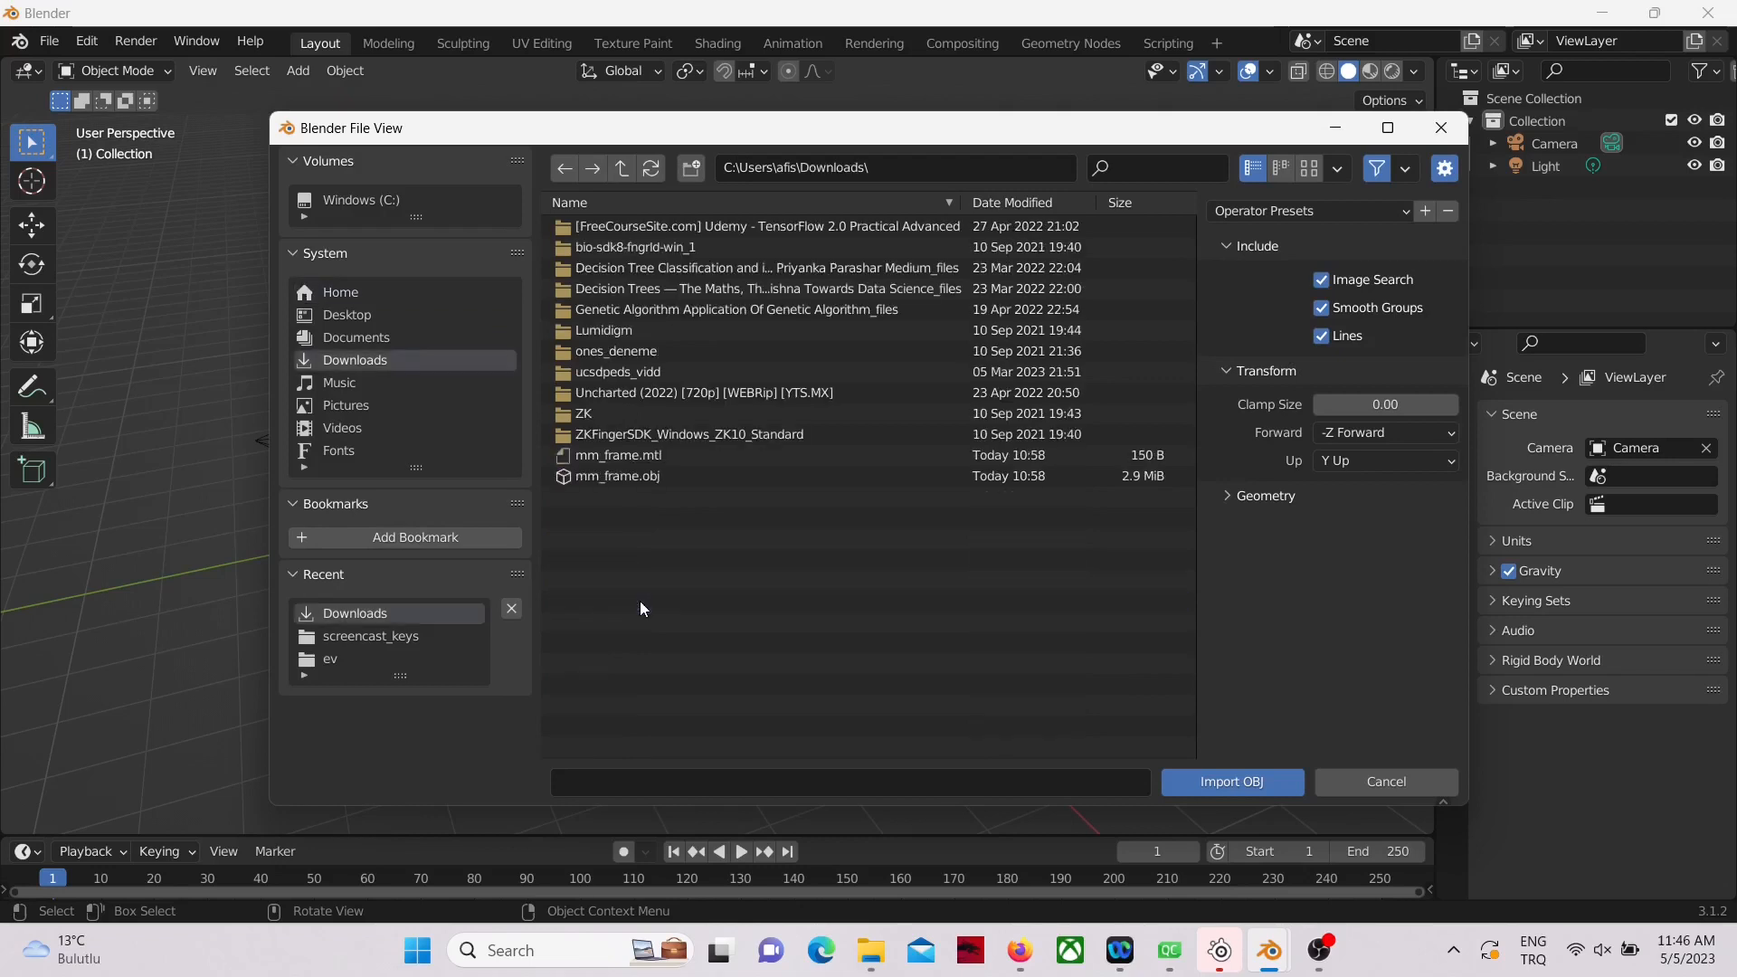
pyautogui.doubleClick(628, 472)
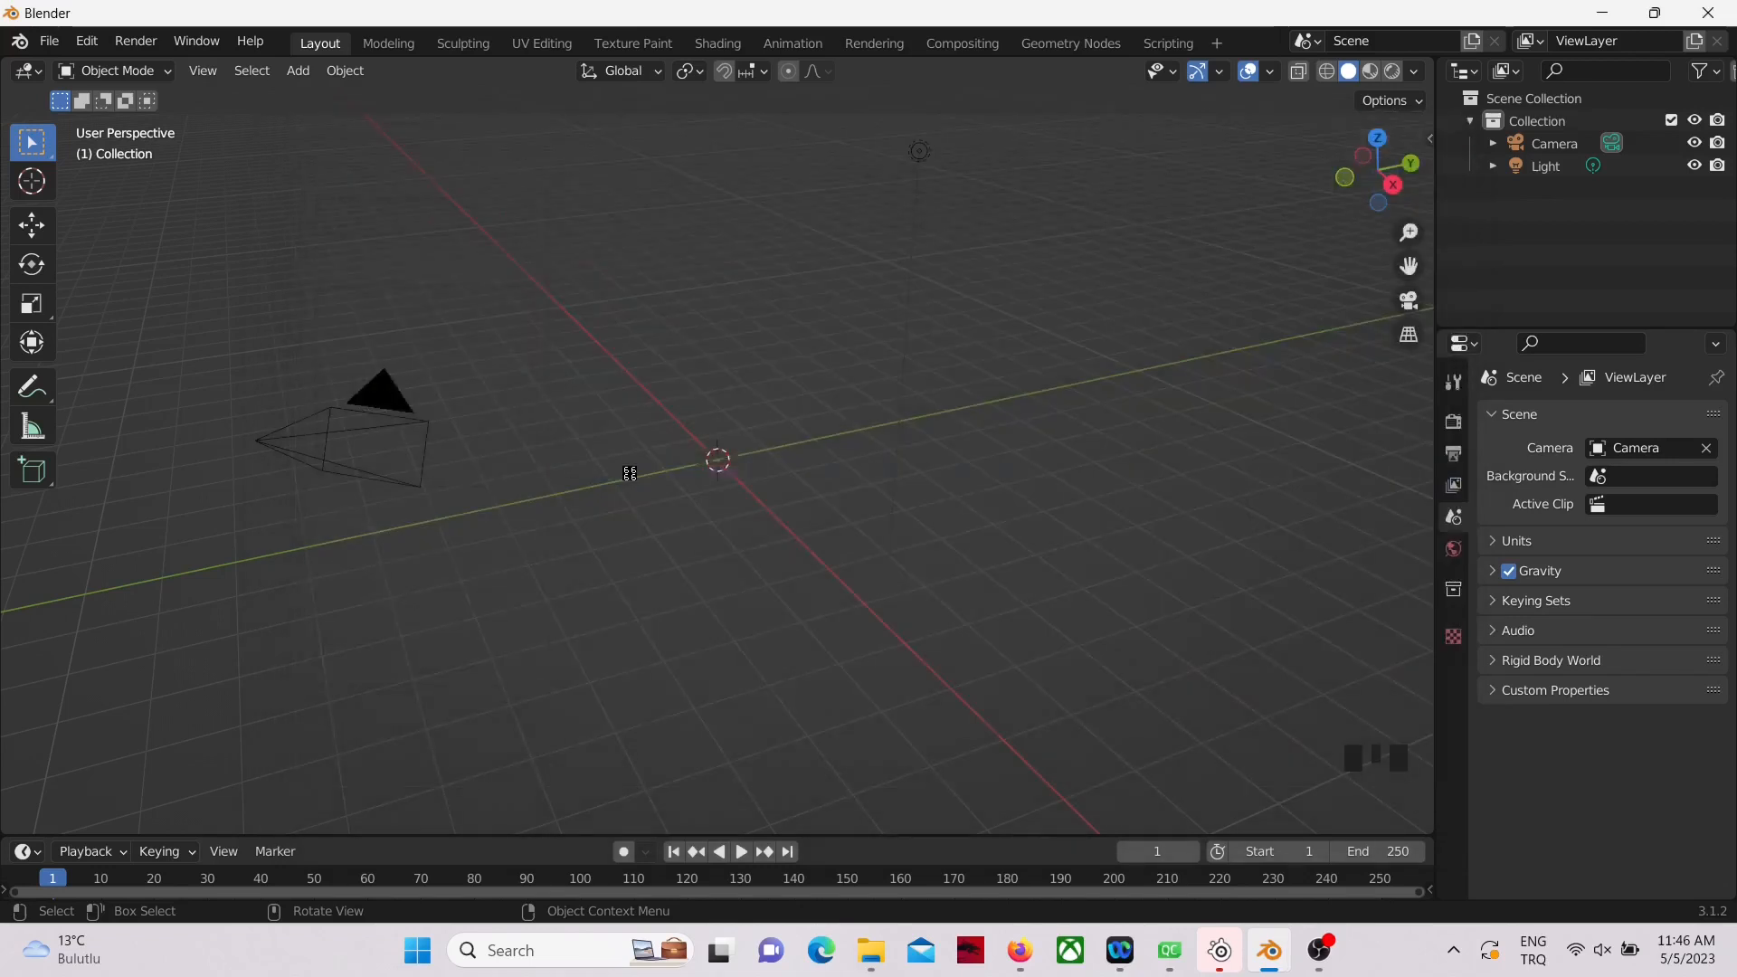
# Step: Set the viewport's solid shading color to Texture so the imported wolf shows its image texture
pyautogui.moveTo(593, 589); pyautogui.dragTo(877, 604, button='middle')
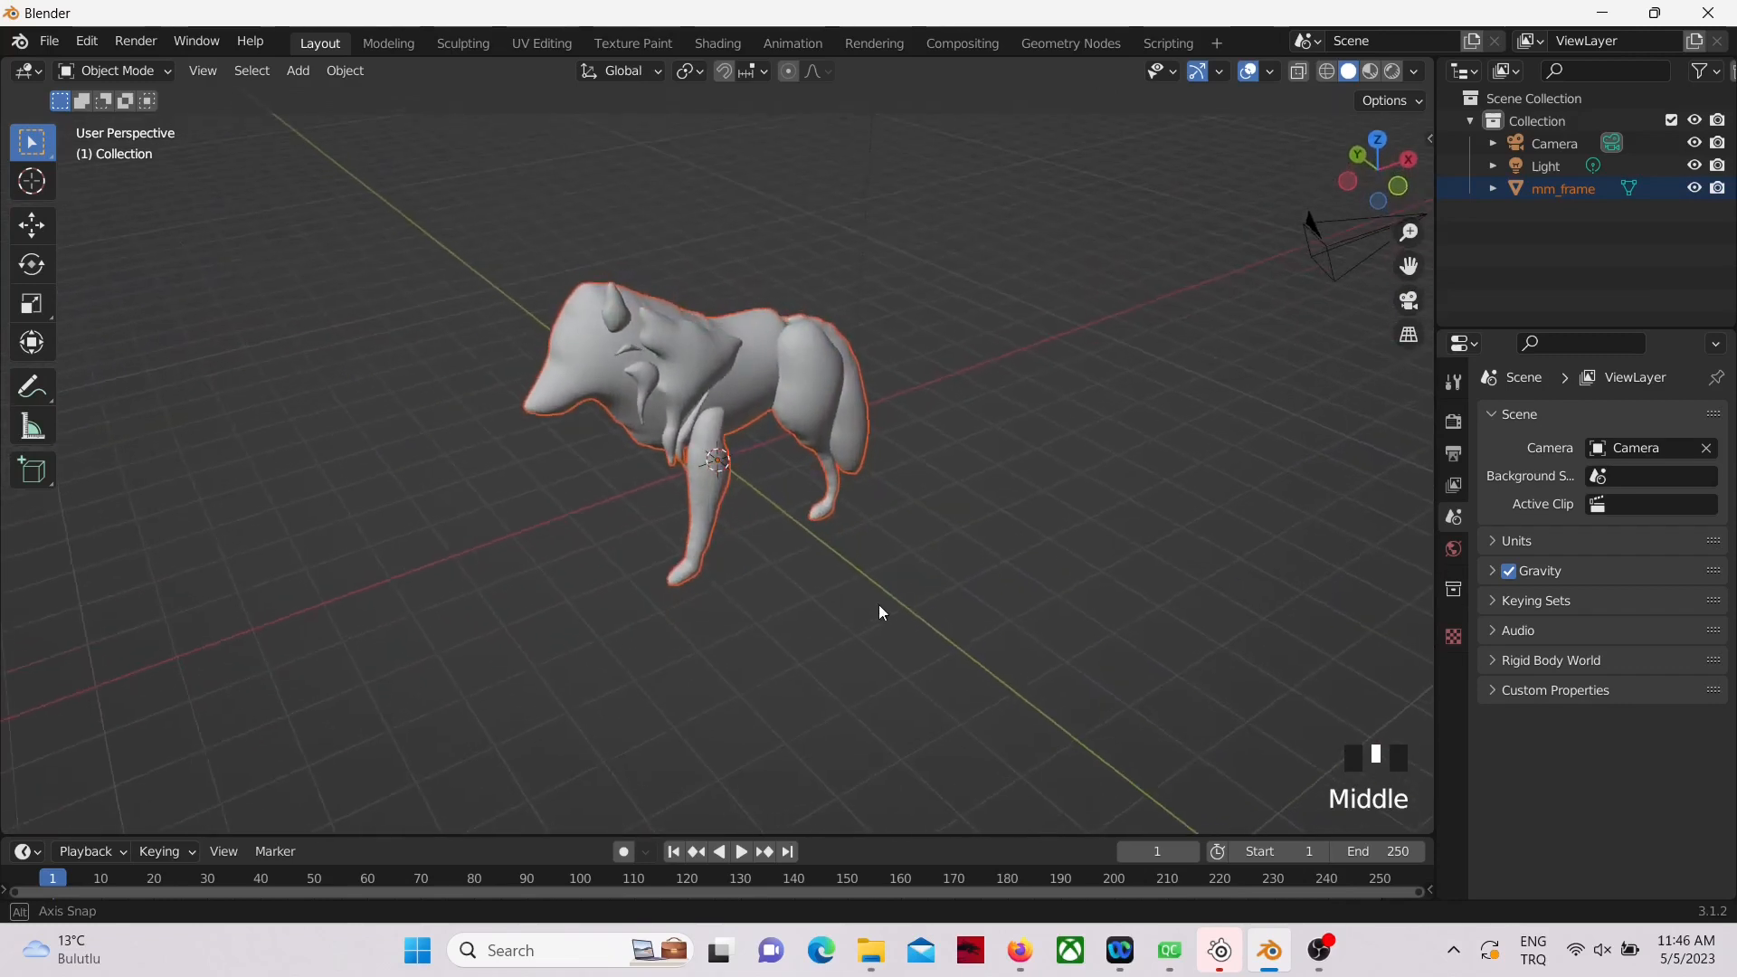
pyautogui.click(1413, 72)
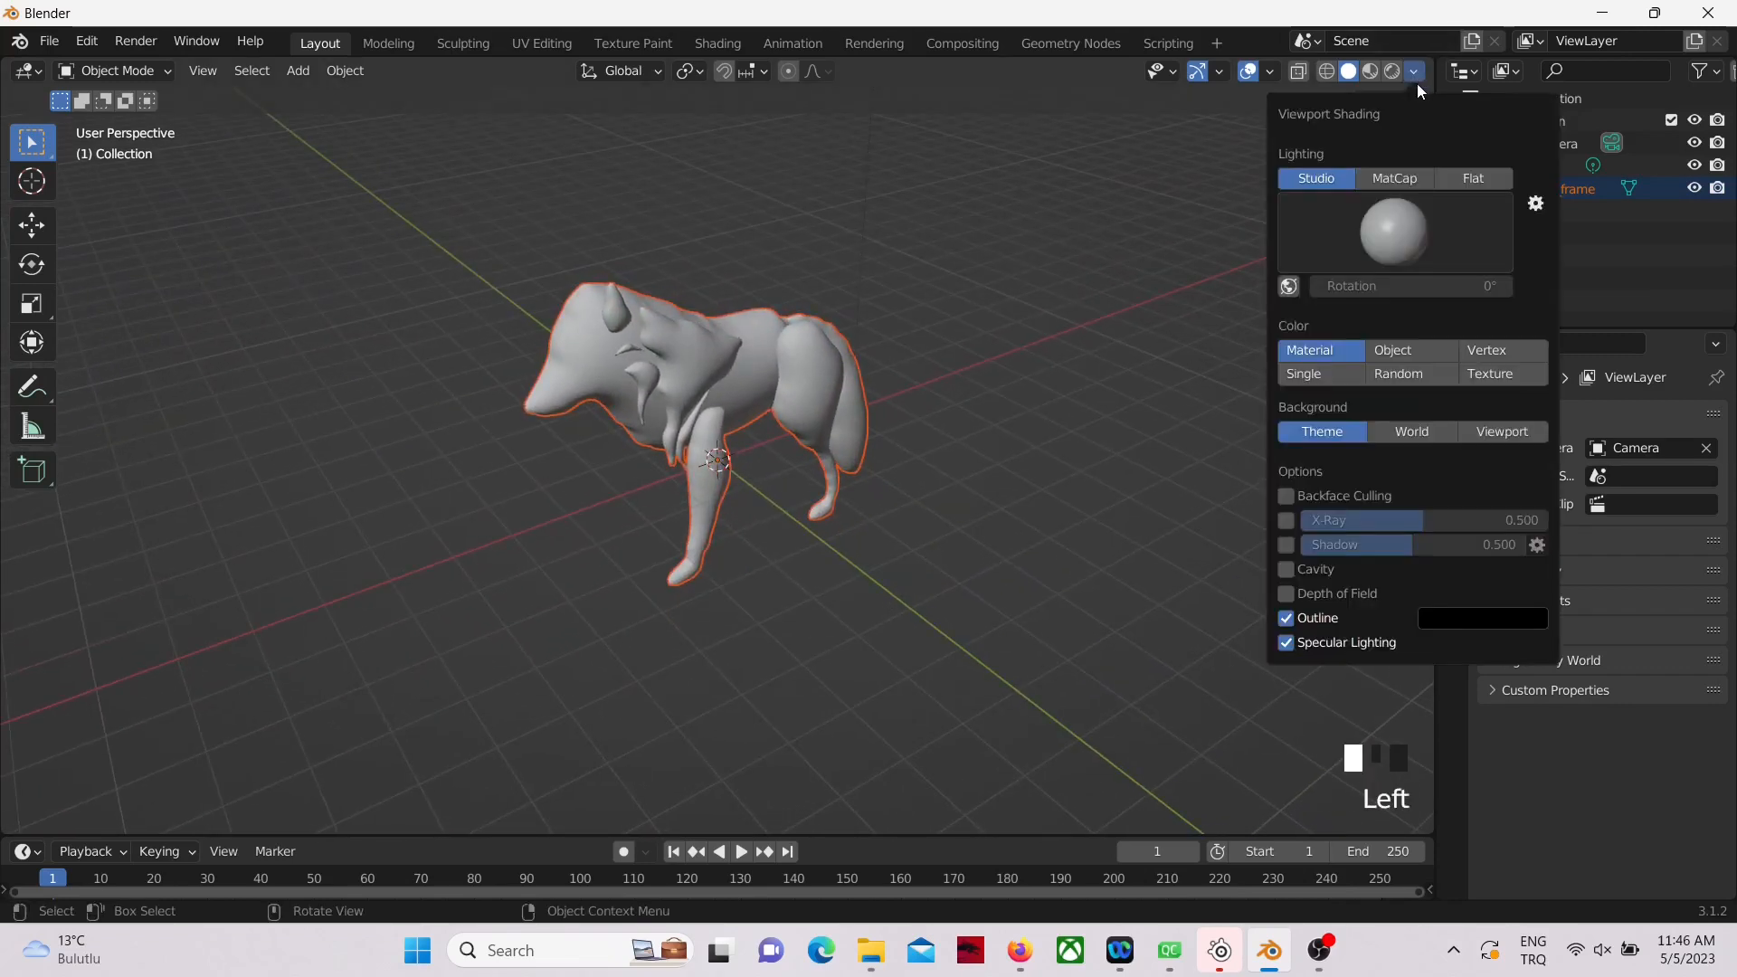
pyautogui.click(1495, 374)
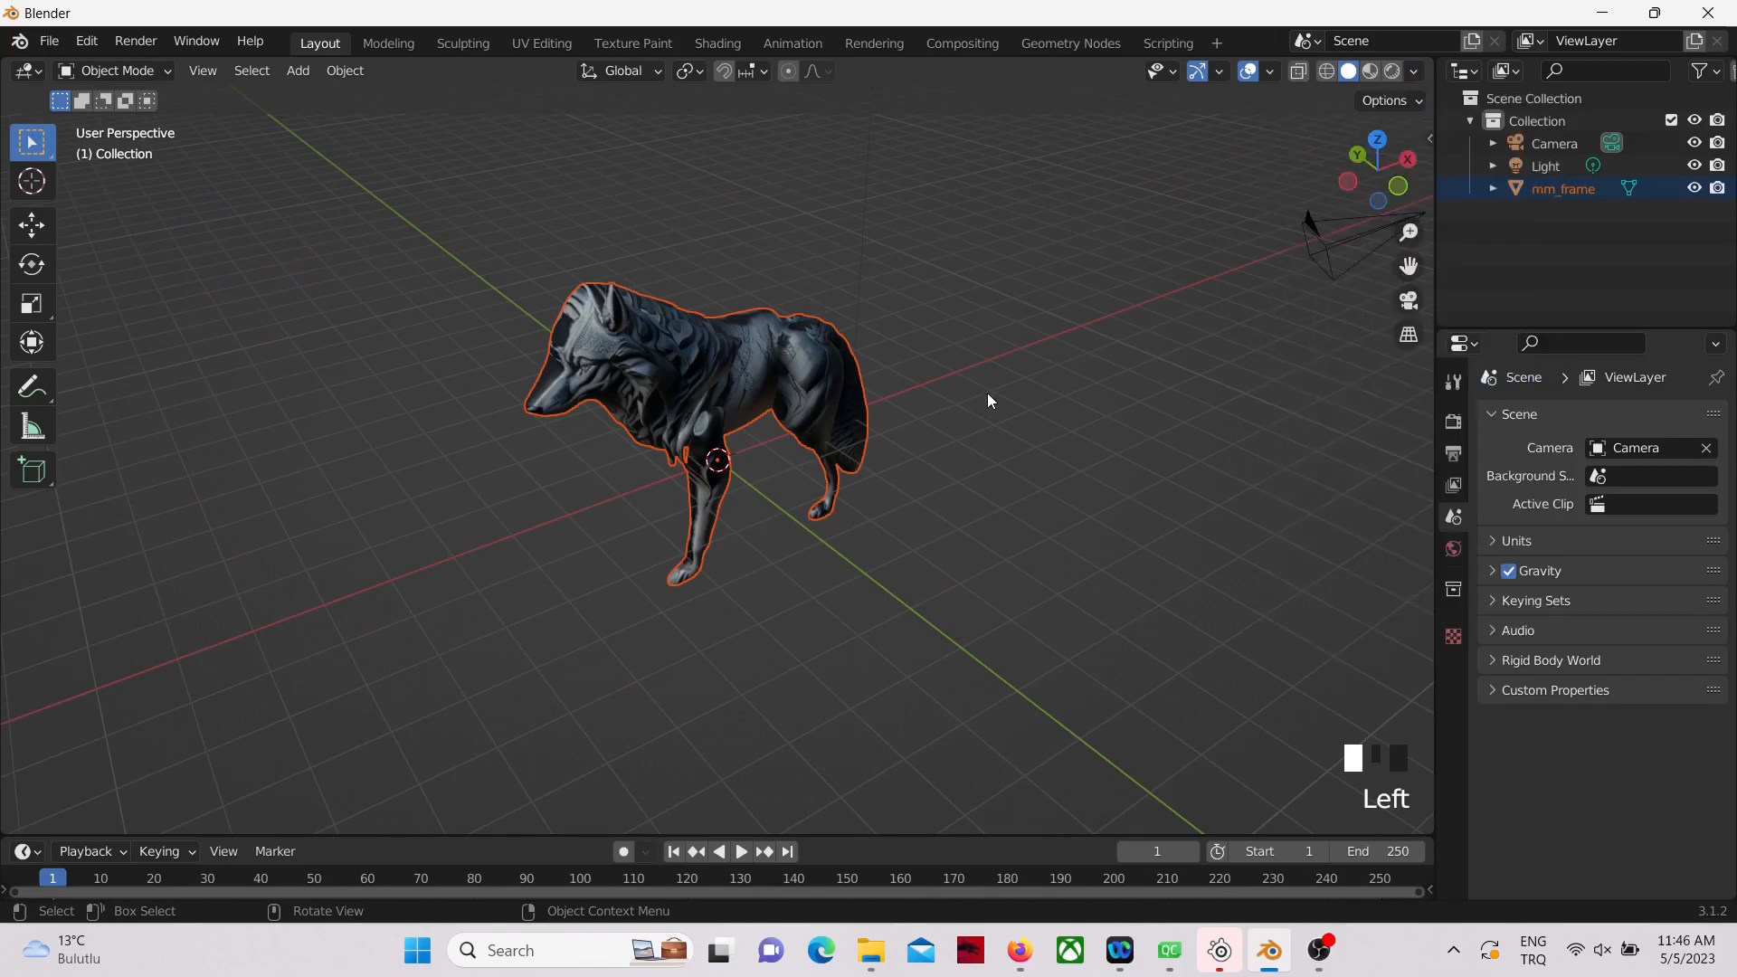
# Step: In the top view, box-select the wolf mesh's half on the positive Y side of the body's center line and delete its vertices
pyautogui.press('KP_7')
pyautogui.scroll(1, 940, 398)
pyautogui.scroll(4, 941, 403)
pyautogui.keyDown('shift'); pyautogui.moveTo(1131, 266); pyautogui.dragTo(1141, 387, button='middle'); pyautogui.keyUp('shift')
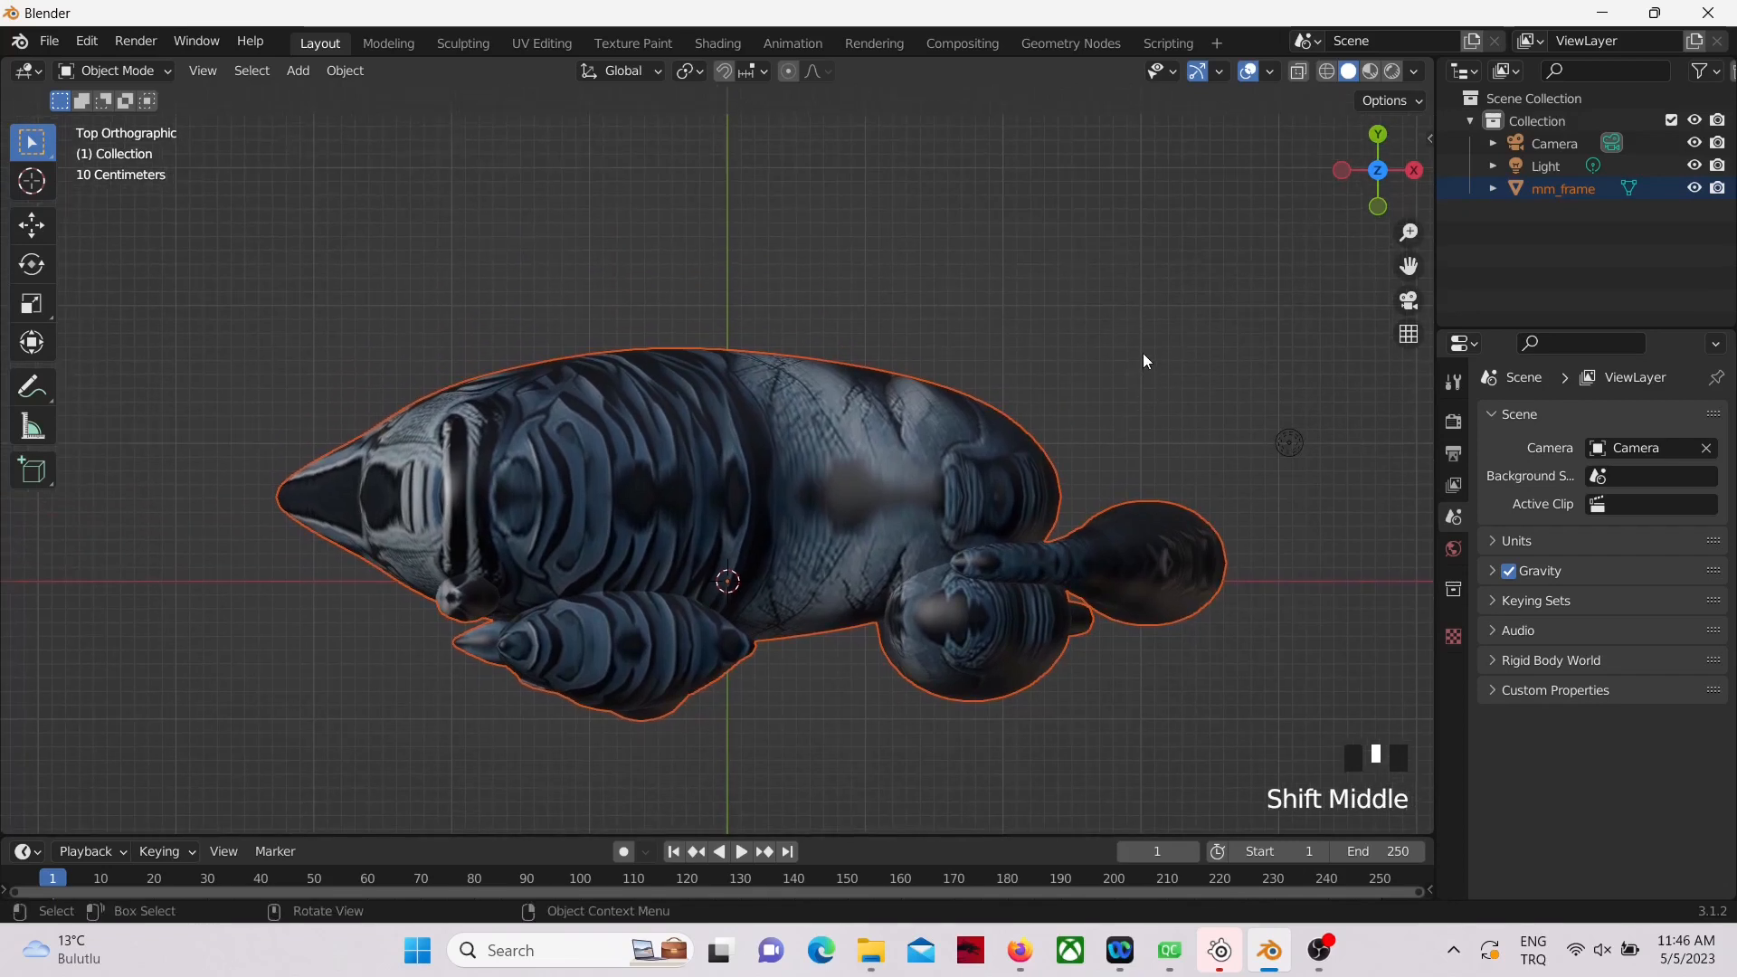
pyautogui.press('Tab')
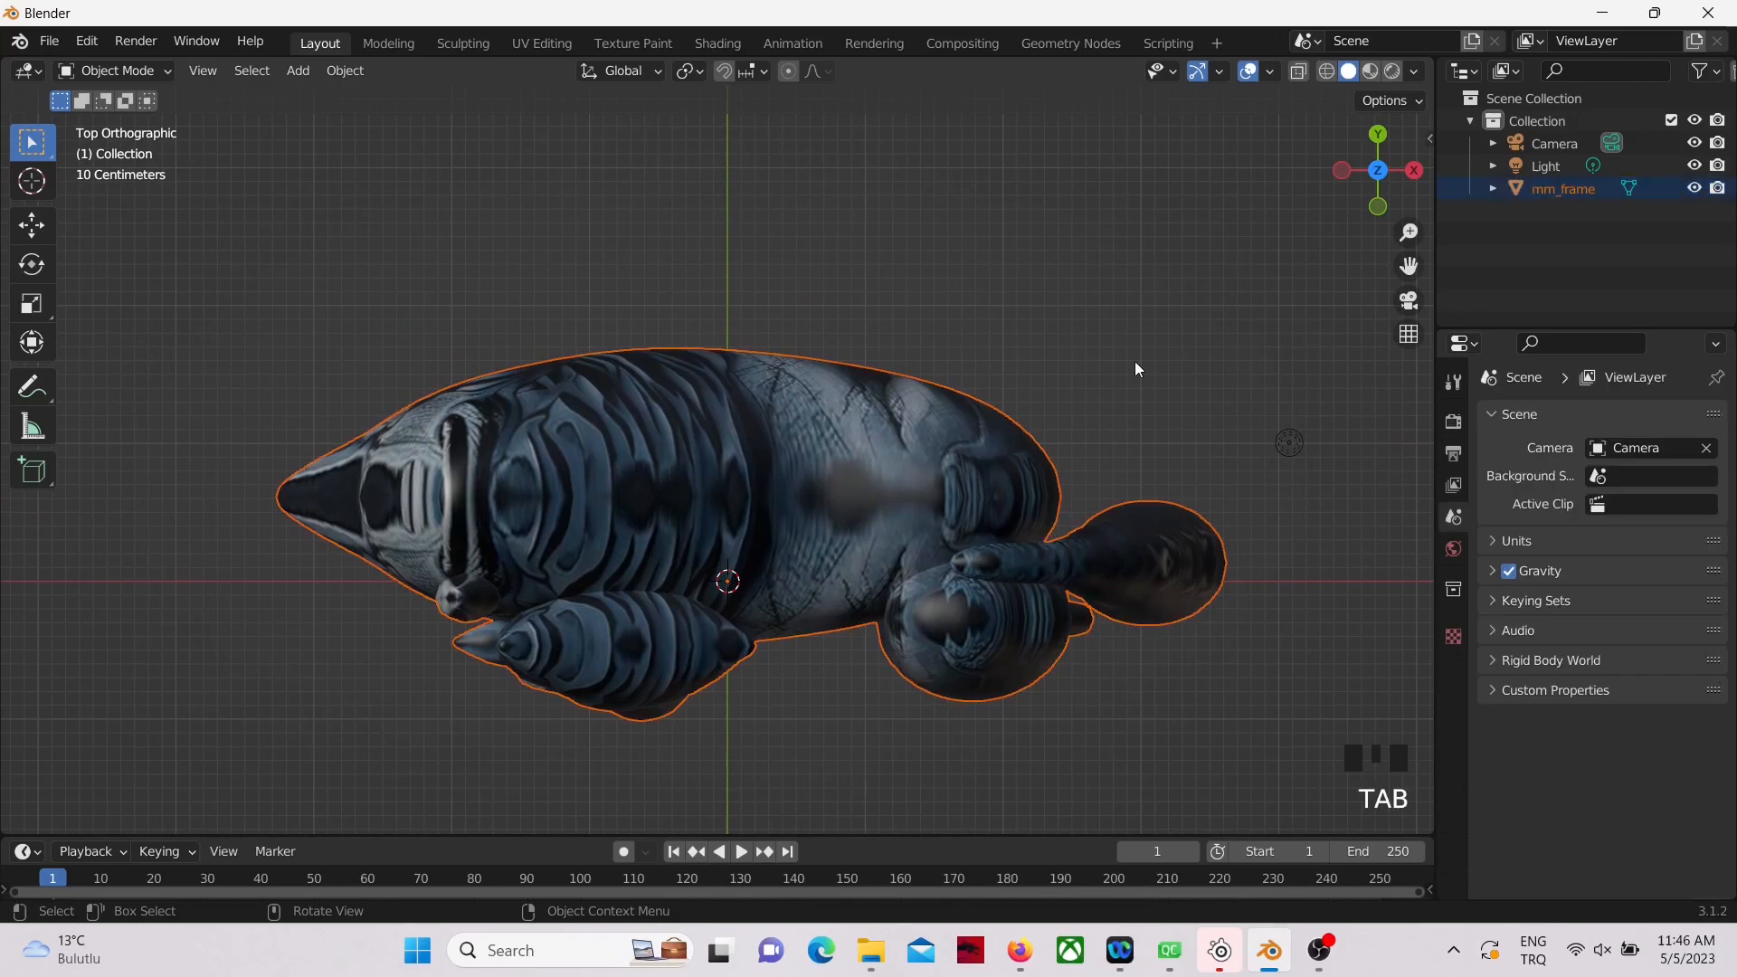
pyautogui.click(915, 461)
pyautogui.press('Tab')
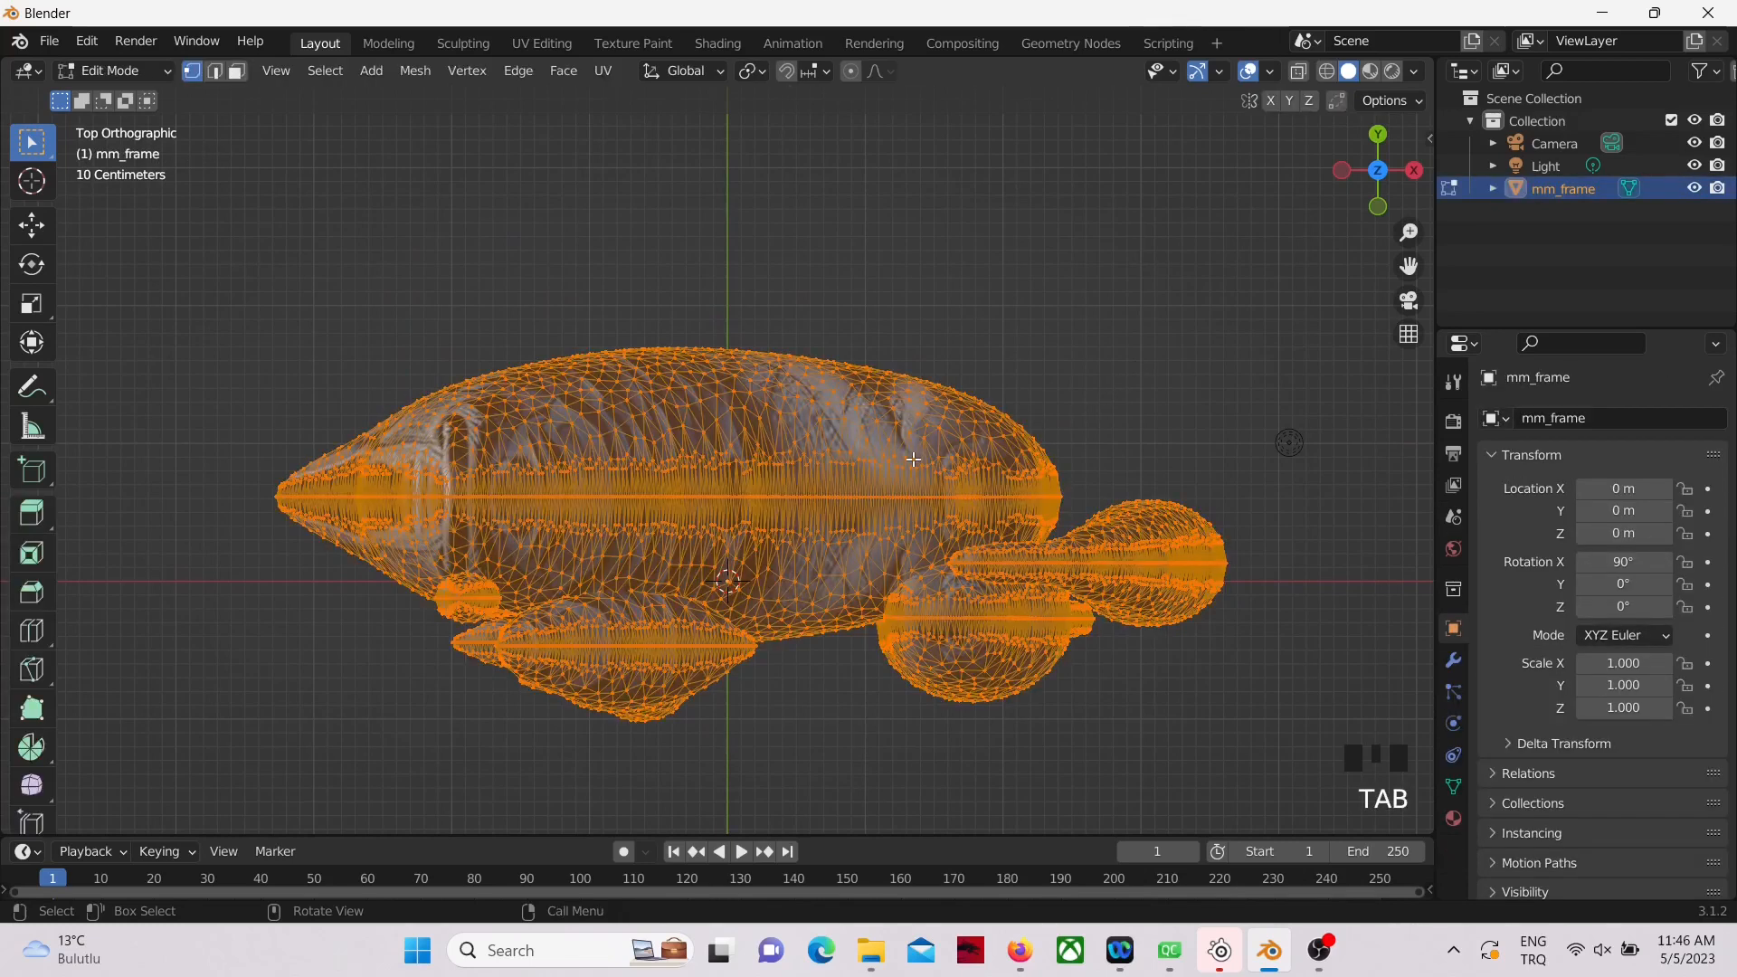
pyautogui.hotkey('alt', 'a')
pyautogui.press('b')
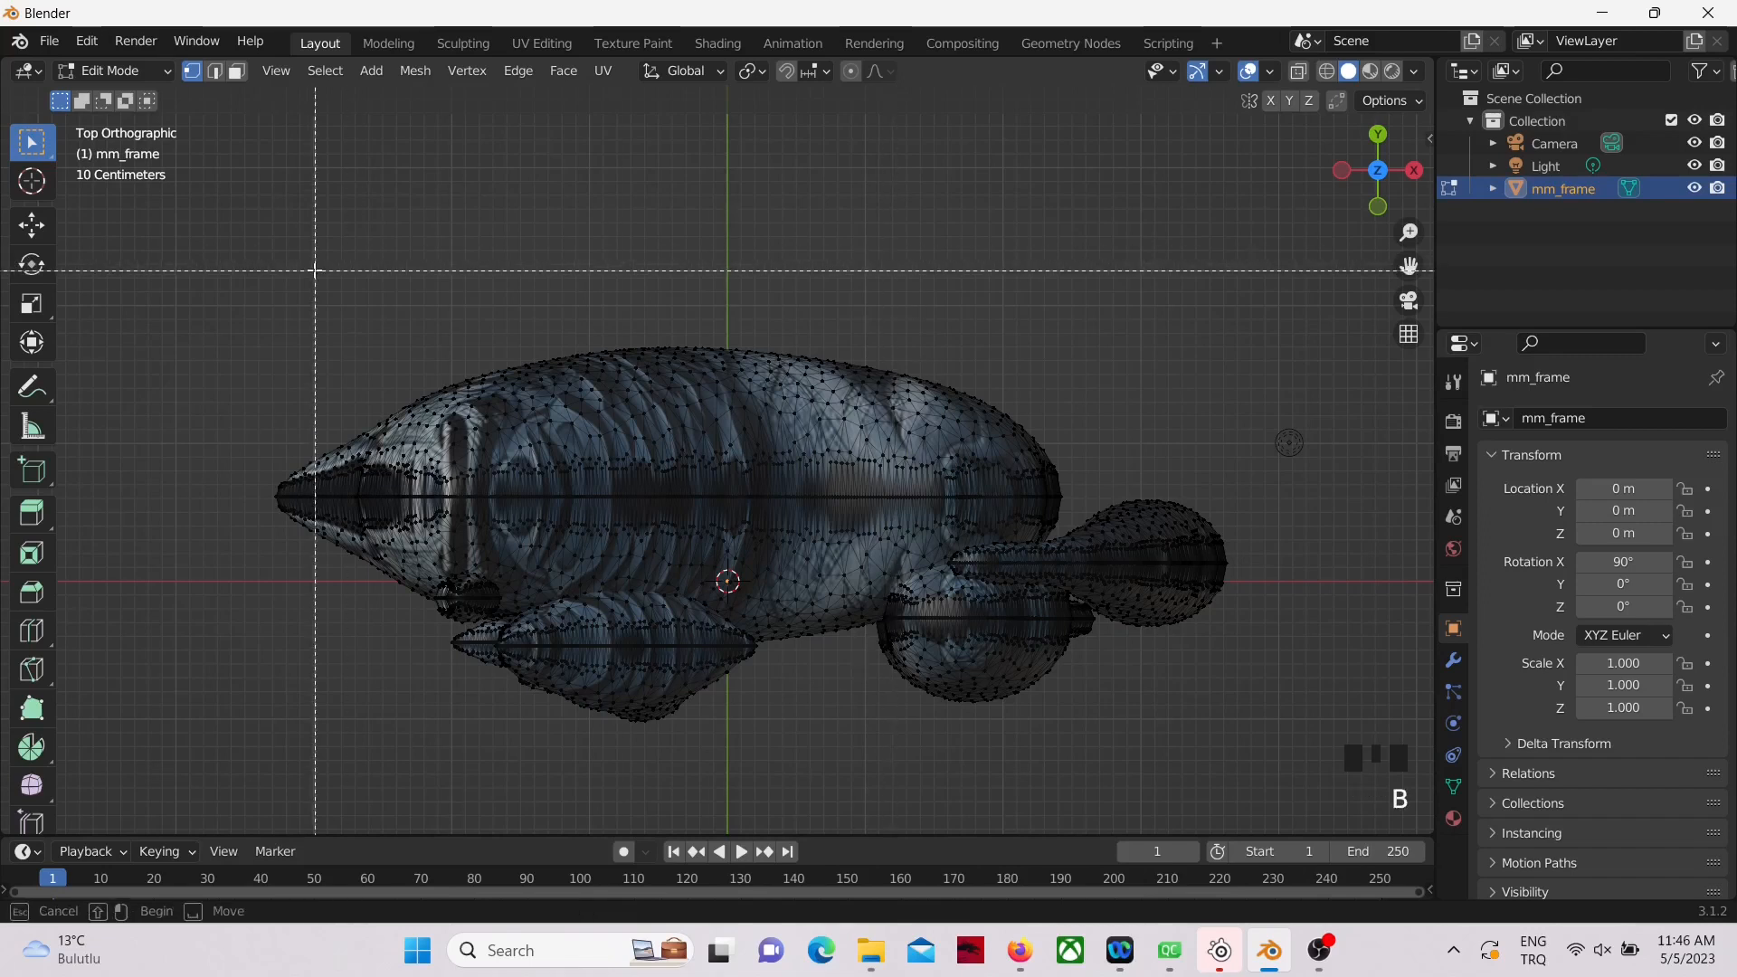
pyautogui.moveTo(222, 229); pyautogui.dragTo(1202, 492)
pyautogui.press('x')
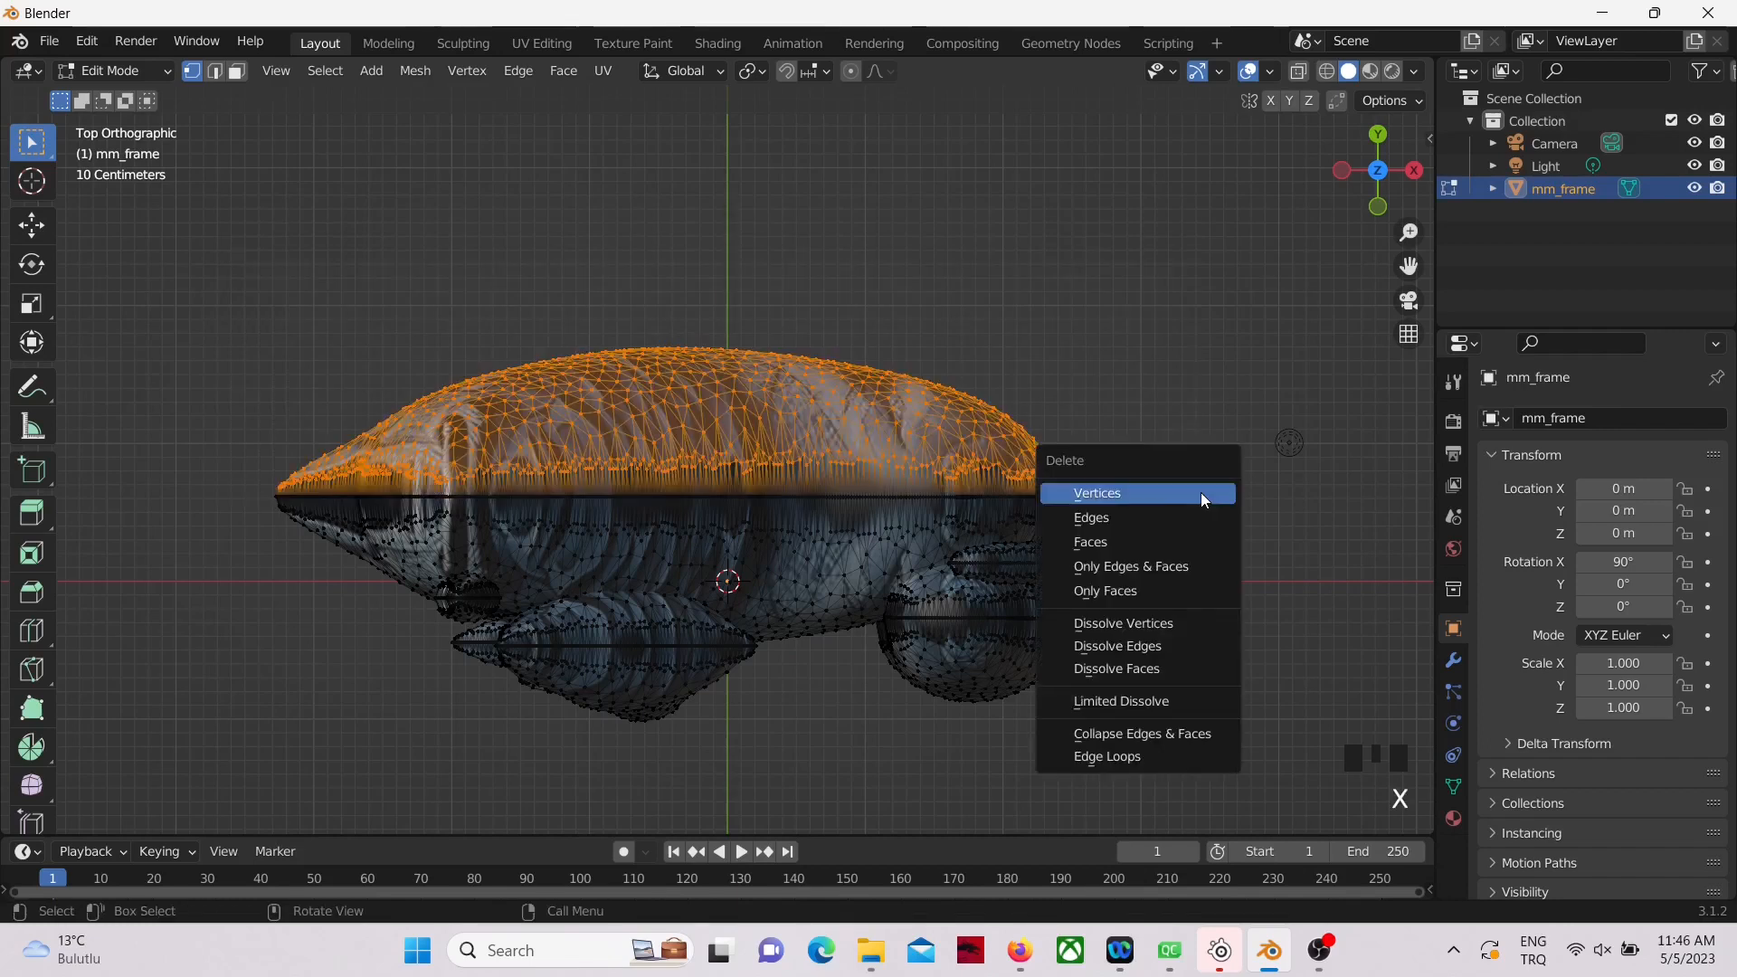
pyautogui.click(1150, 493)
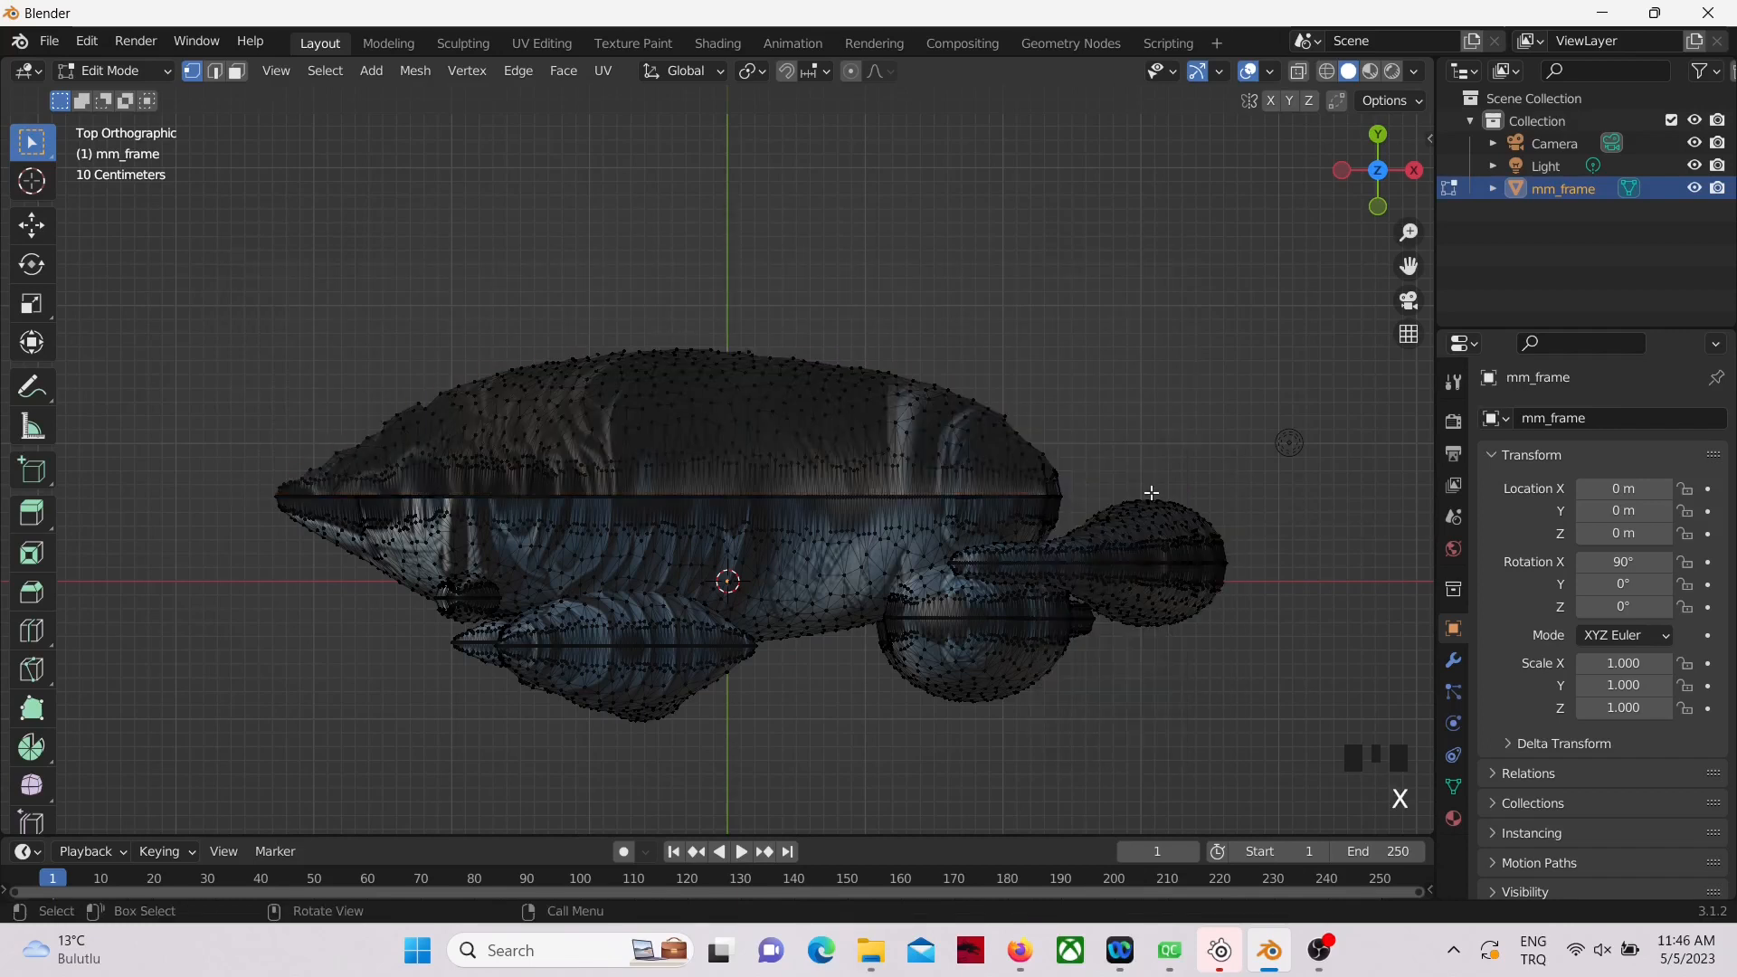
# Step: In wireframe shading, box-select the remaining body vertices on the positive Y side of the center line and delete them
pyautogui.press('z')
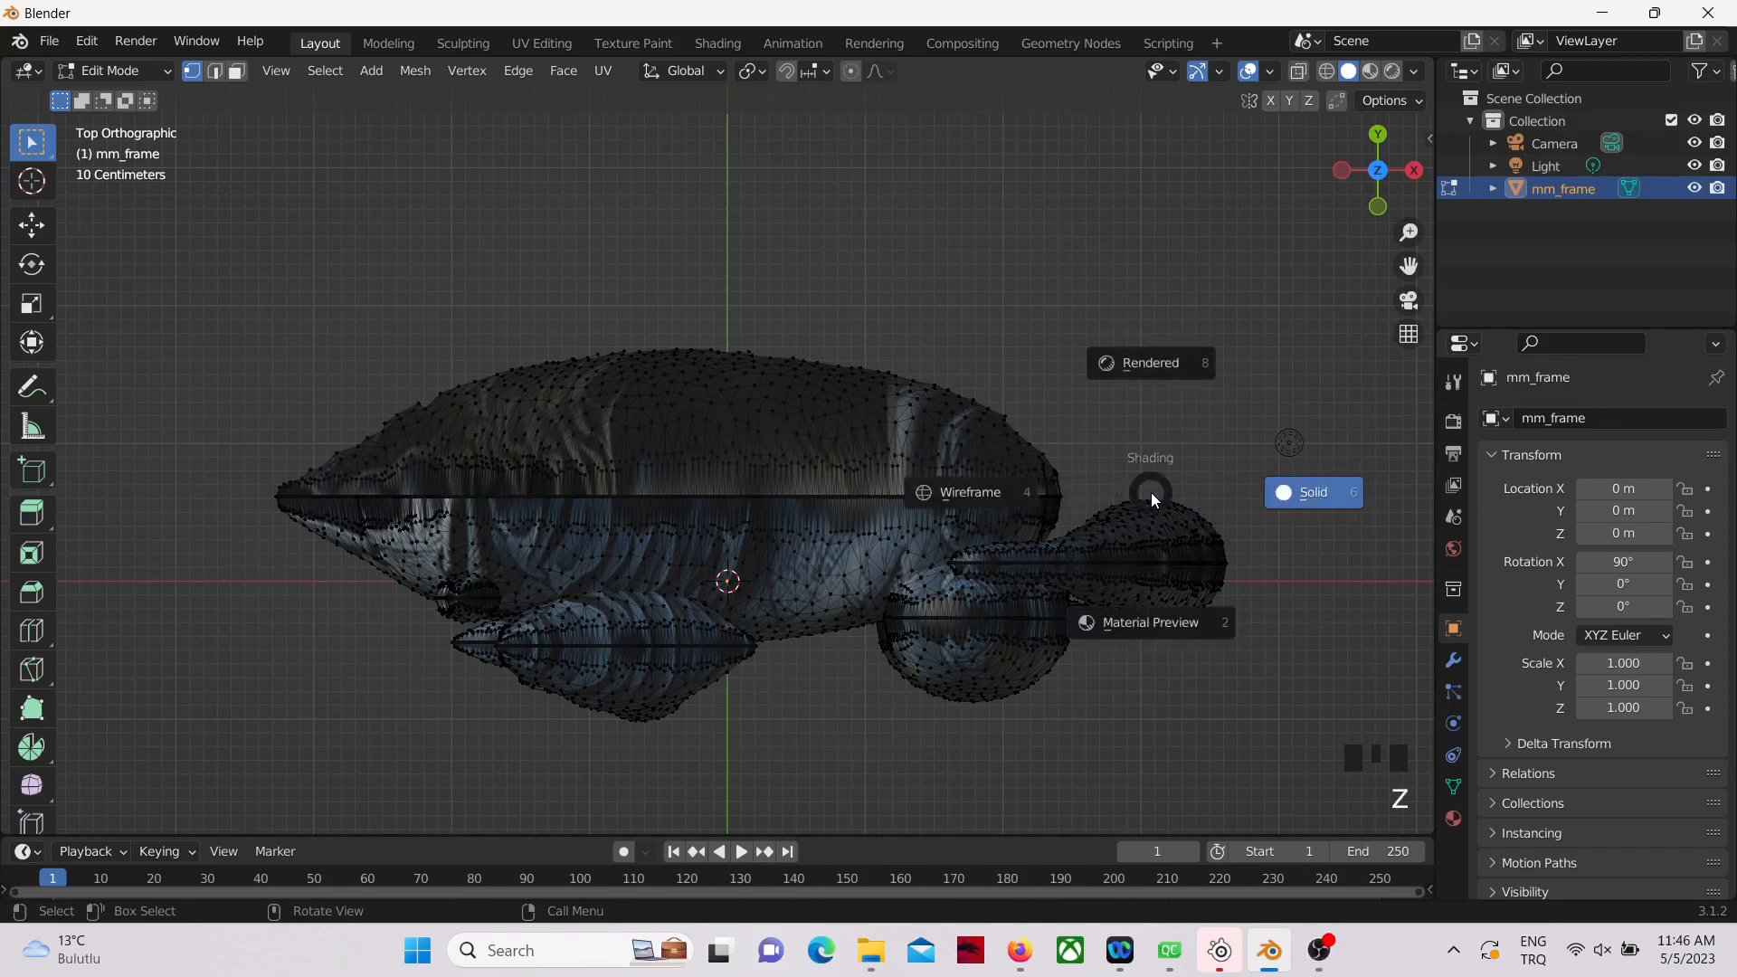
pyautogui.click(976, 493)
pyautogui.press('b')
pyautogui.moveTo(244, 269); pyautogui.dragTo(1111, 488)
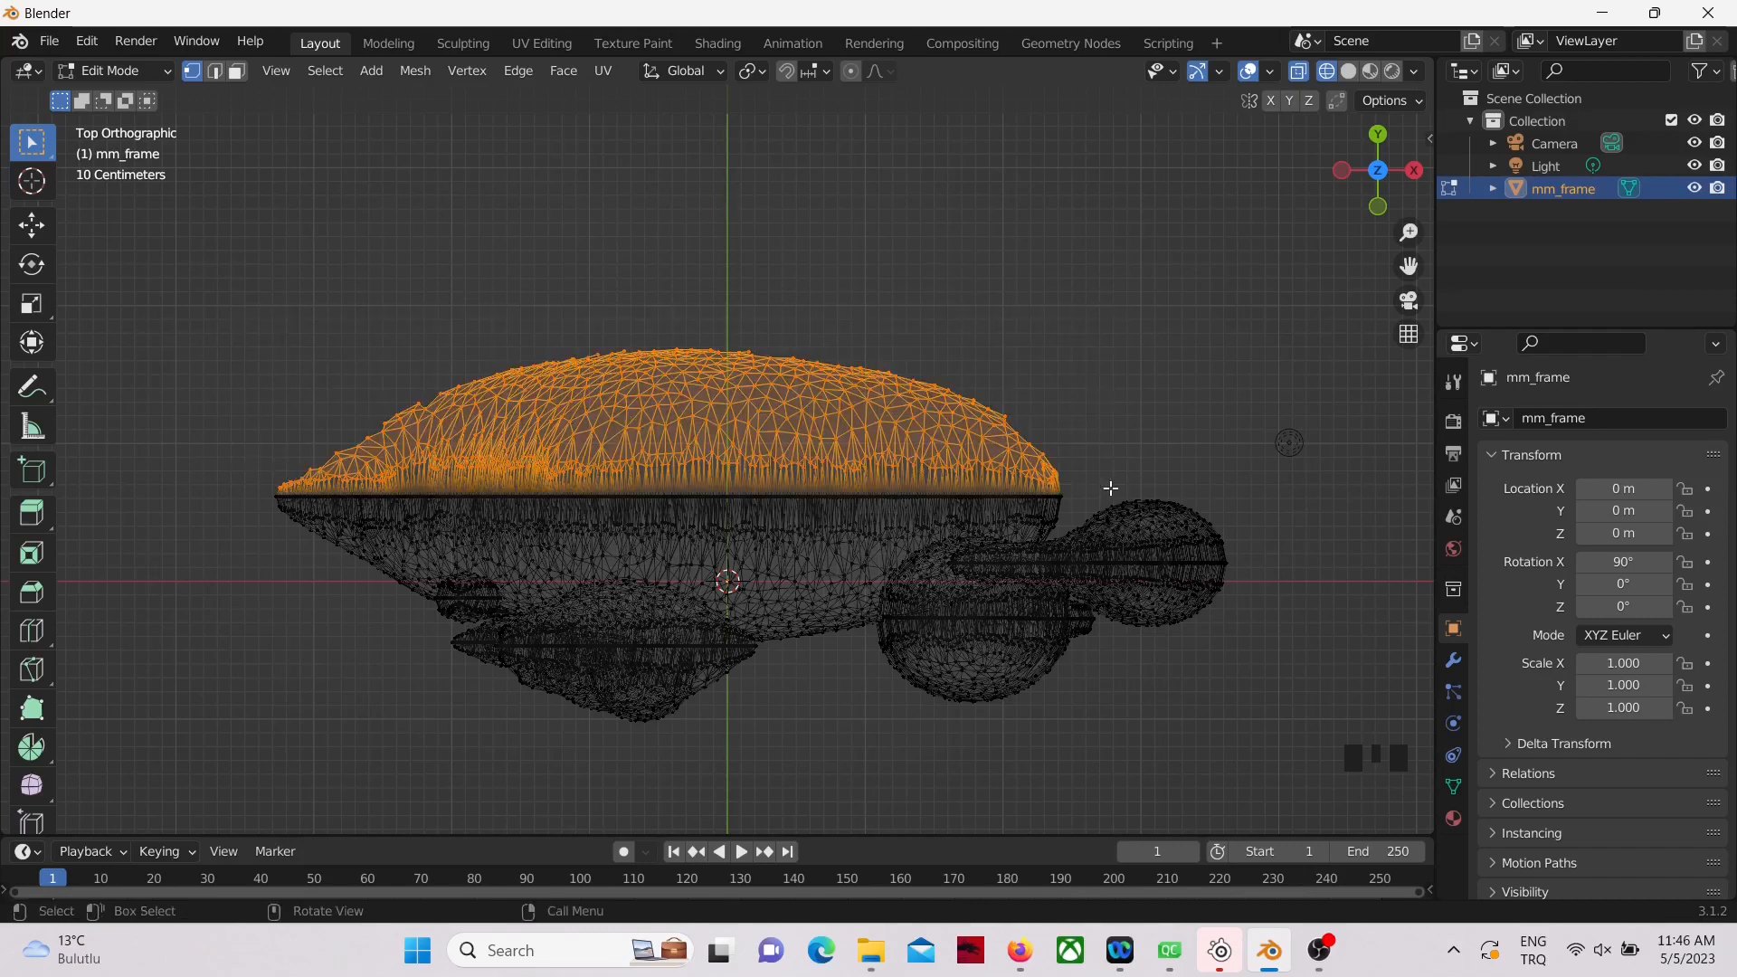
pyautogui.press('x')
pyautogui.click(1073, 489)
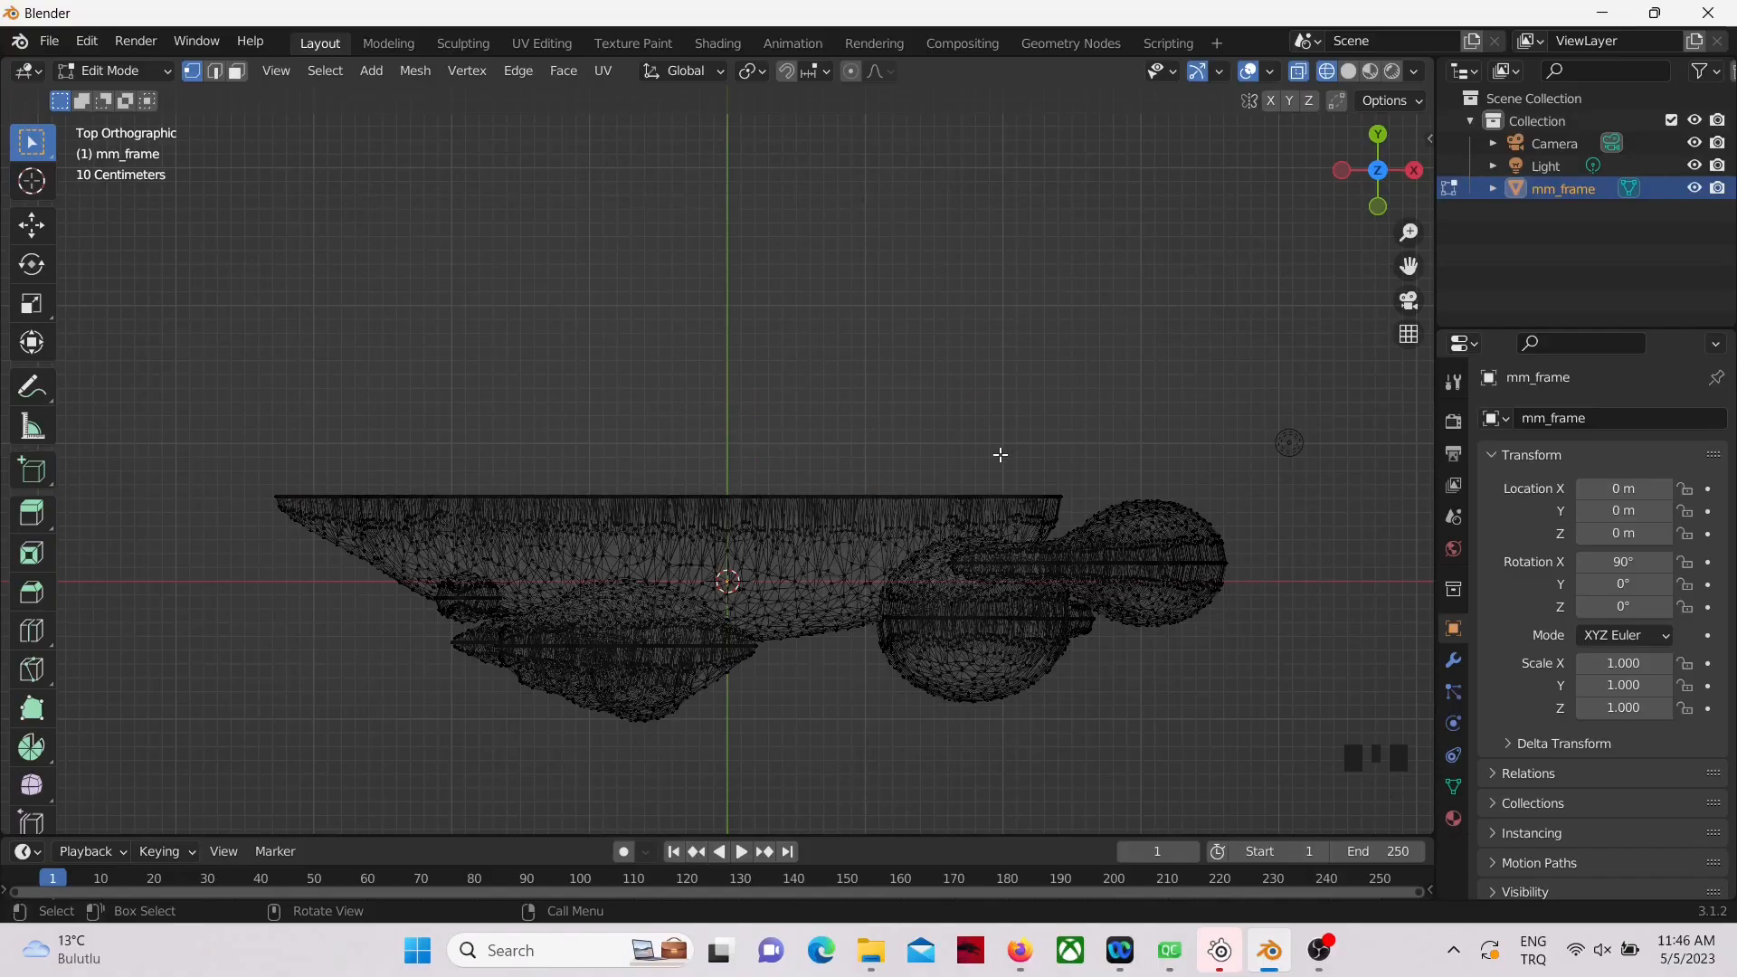
pyautogui.moveTo(981, 452); pyautogui.dragTo(1188, 355, button='middle')
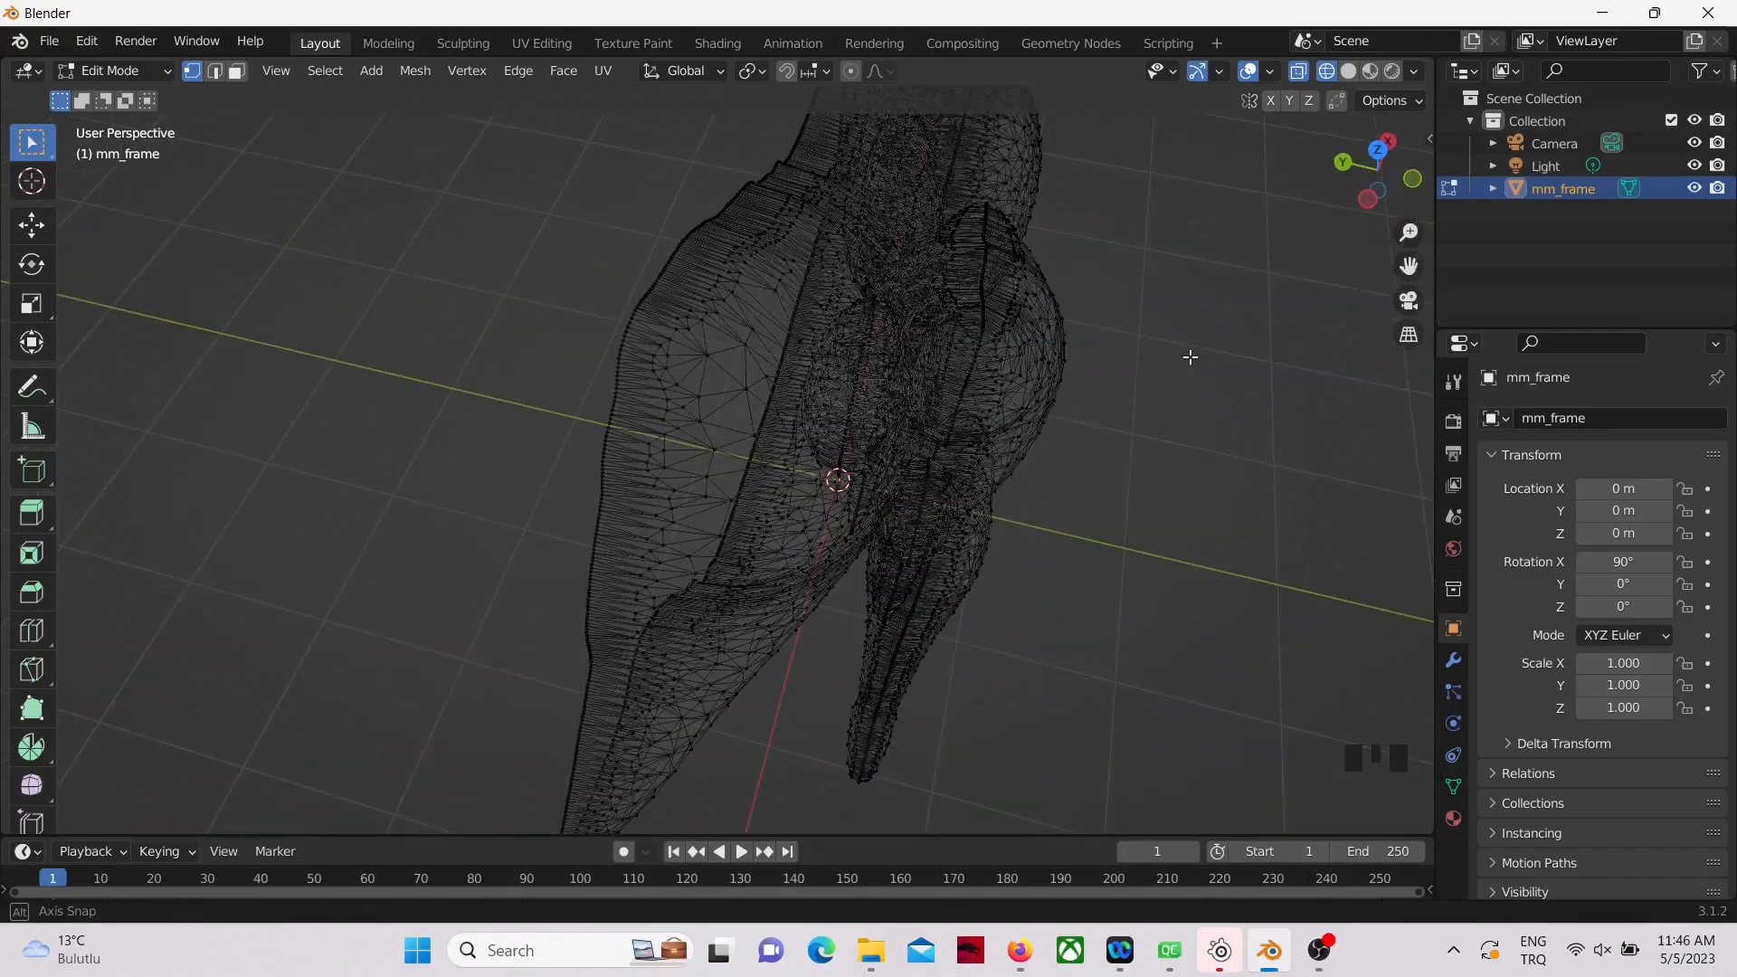
# Step: In the top view, move the whole mesh about -0.62 m along Y so its cut edge lies on the X axis line
pyautogui.press('KP_7')
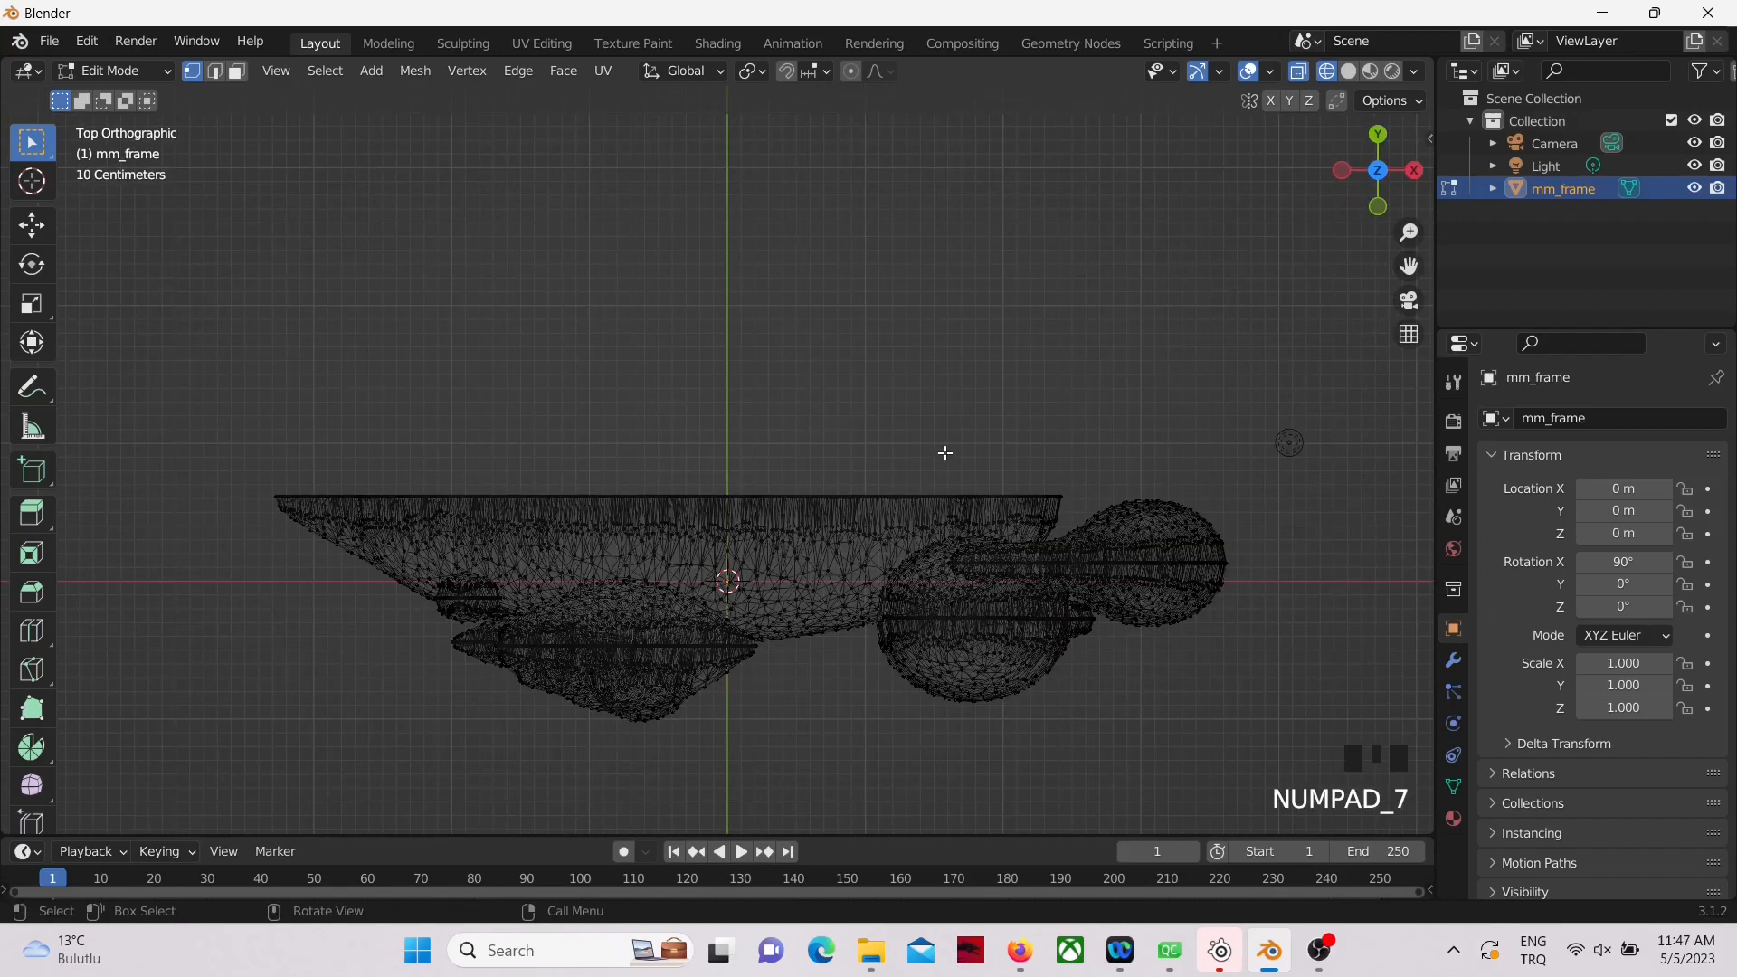
pyautogui.press('a')
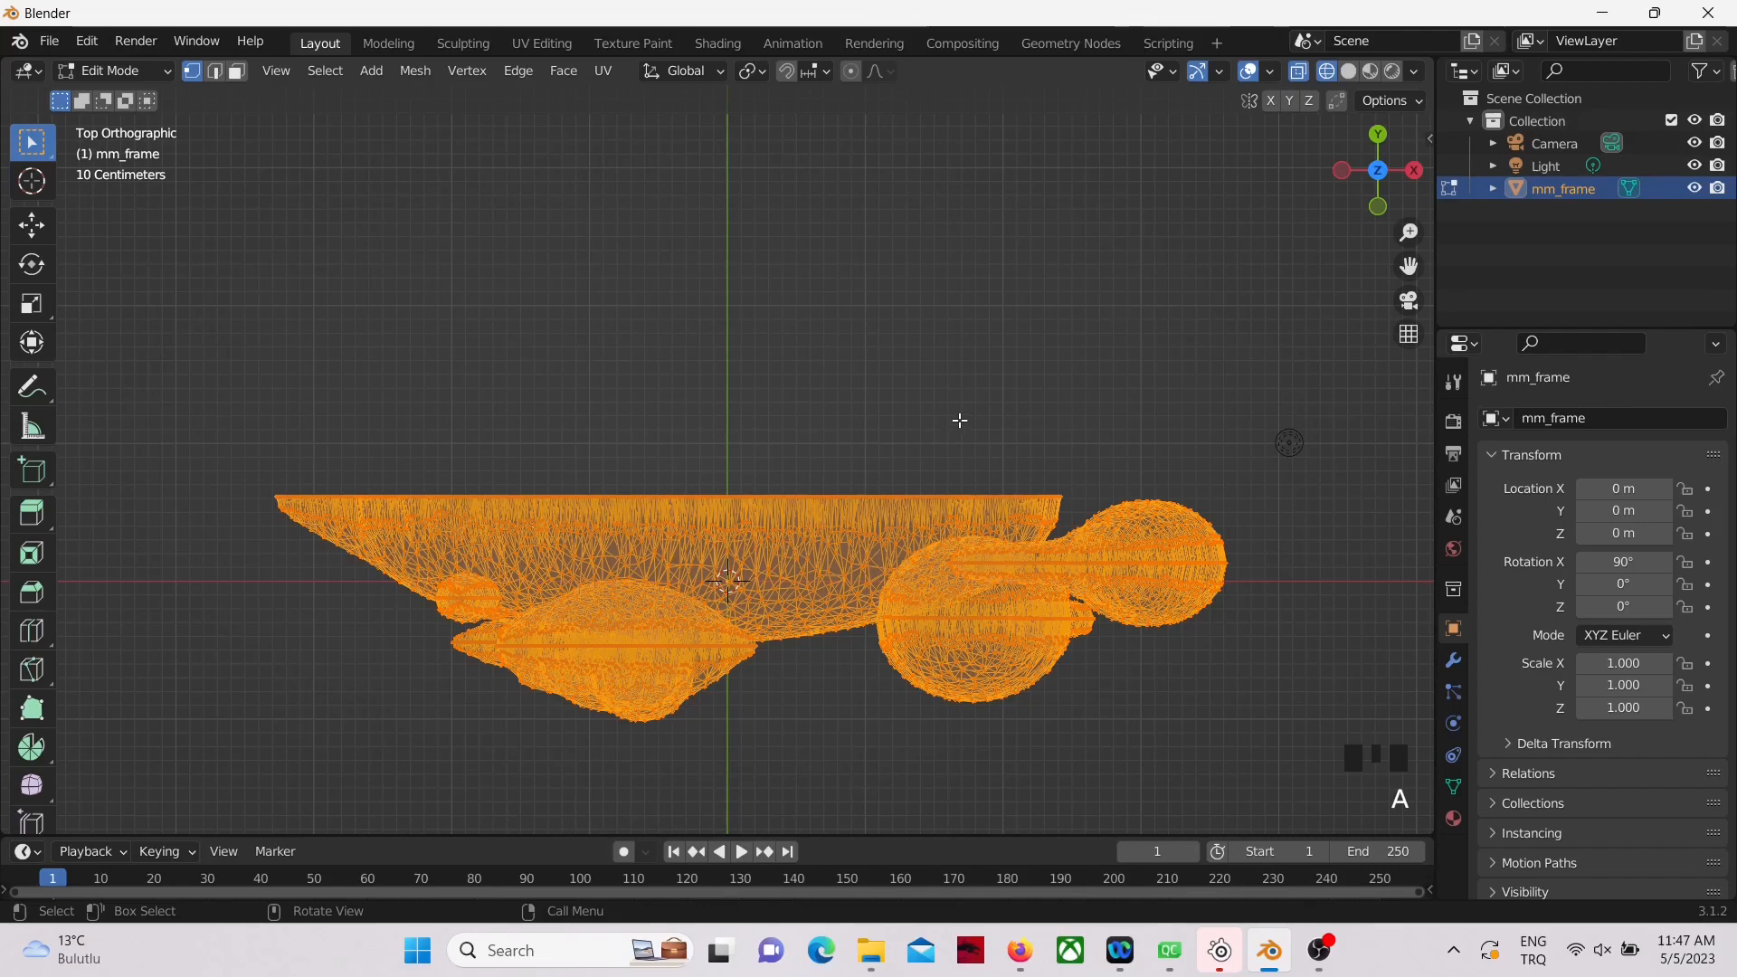
pyautogui.keyDown('shift'); pyautogui.moveTo(953, 419); pyautogui.dragTo(1016, 310, button='middle'); pyautogui.keyUp('shift')
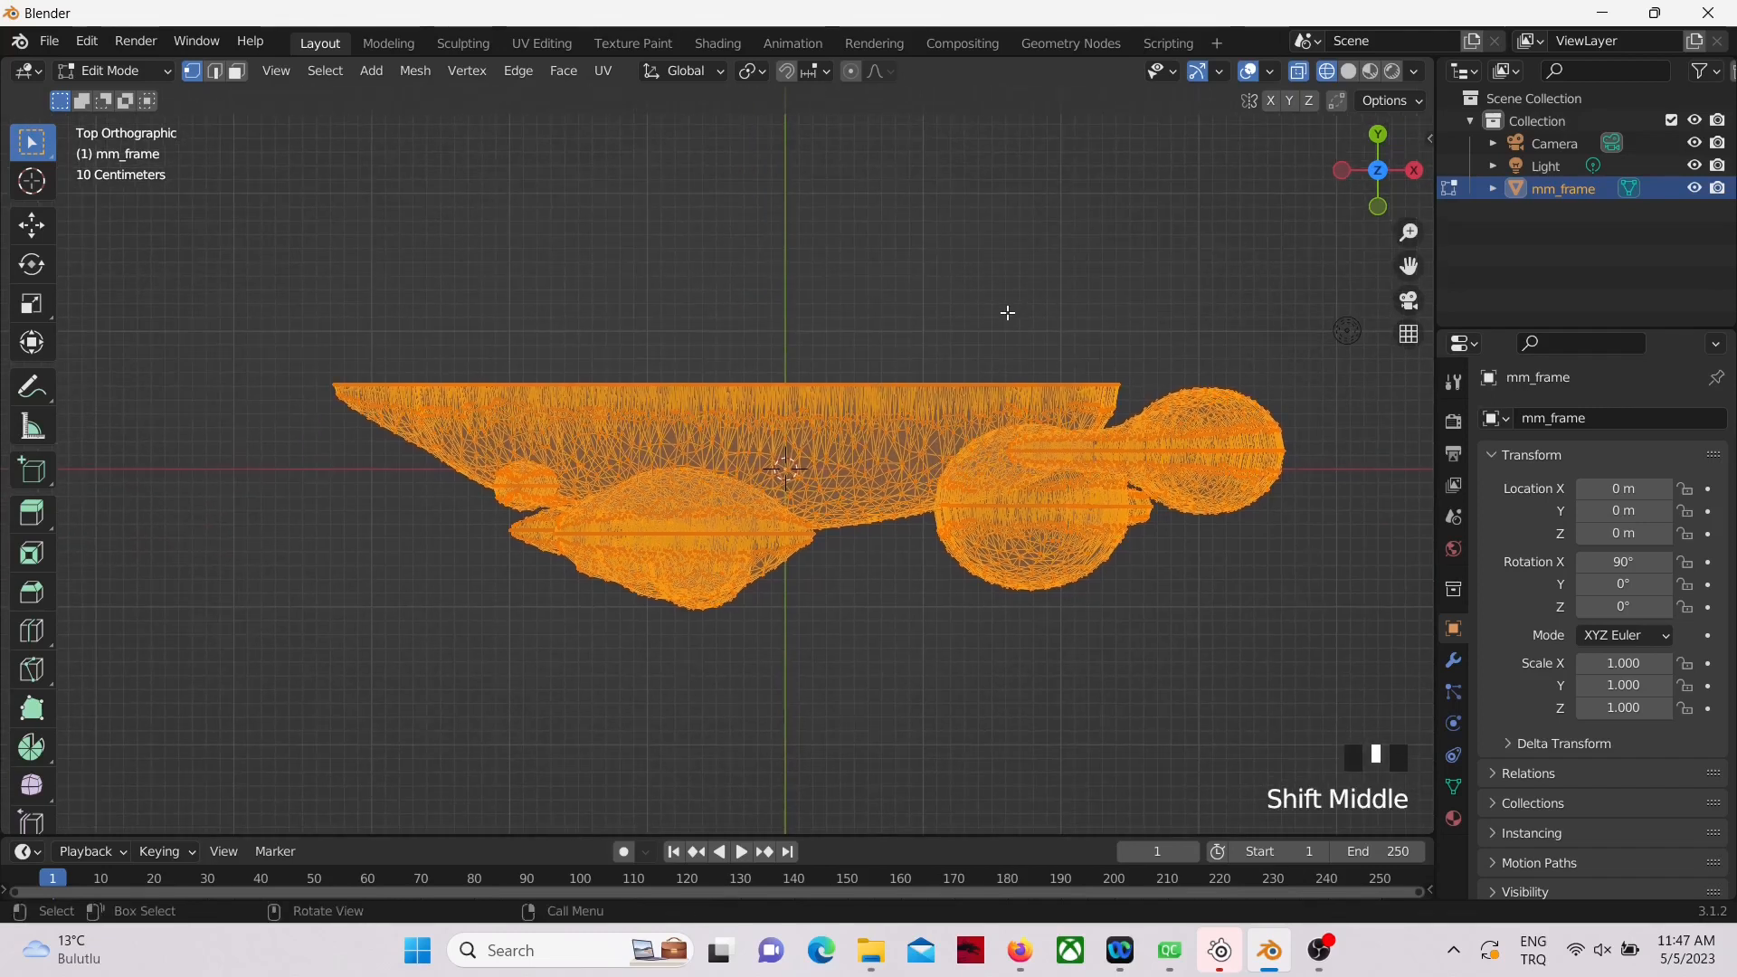
pyautogui.press('g')
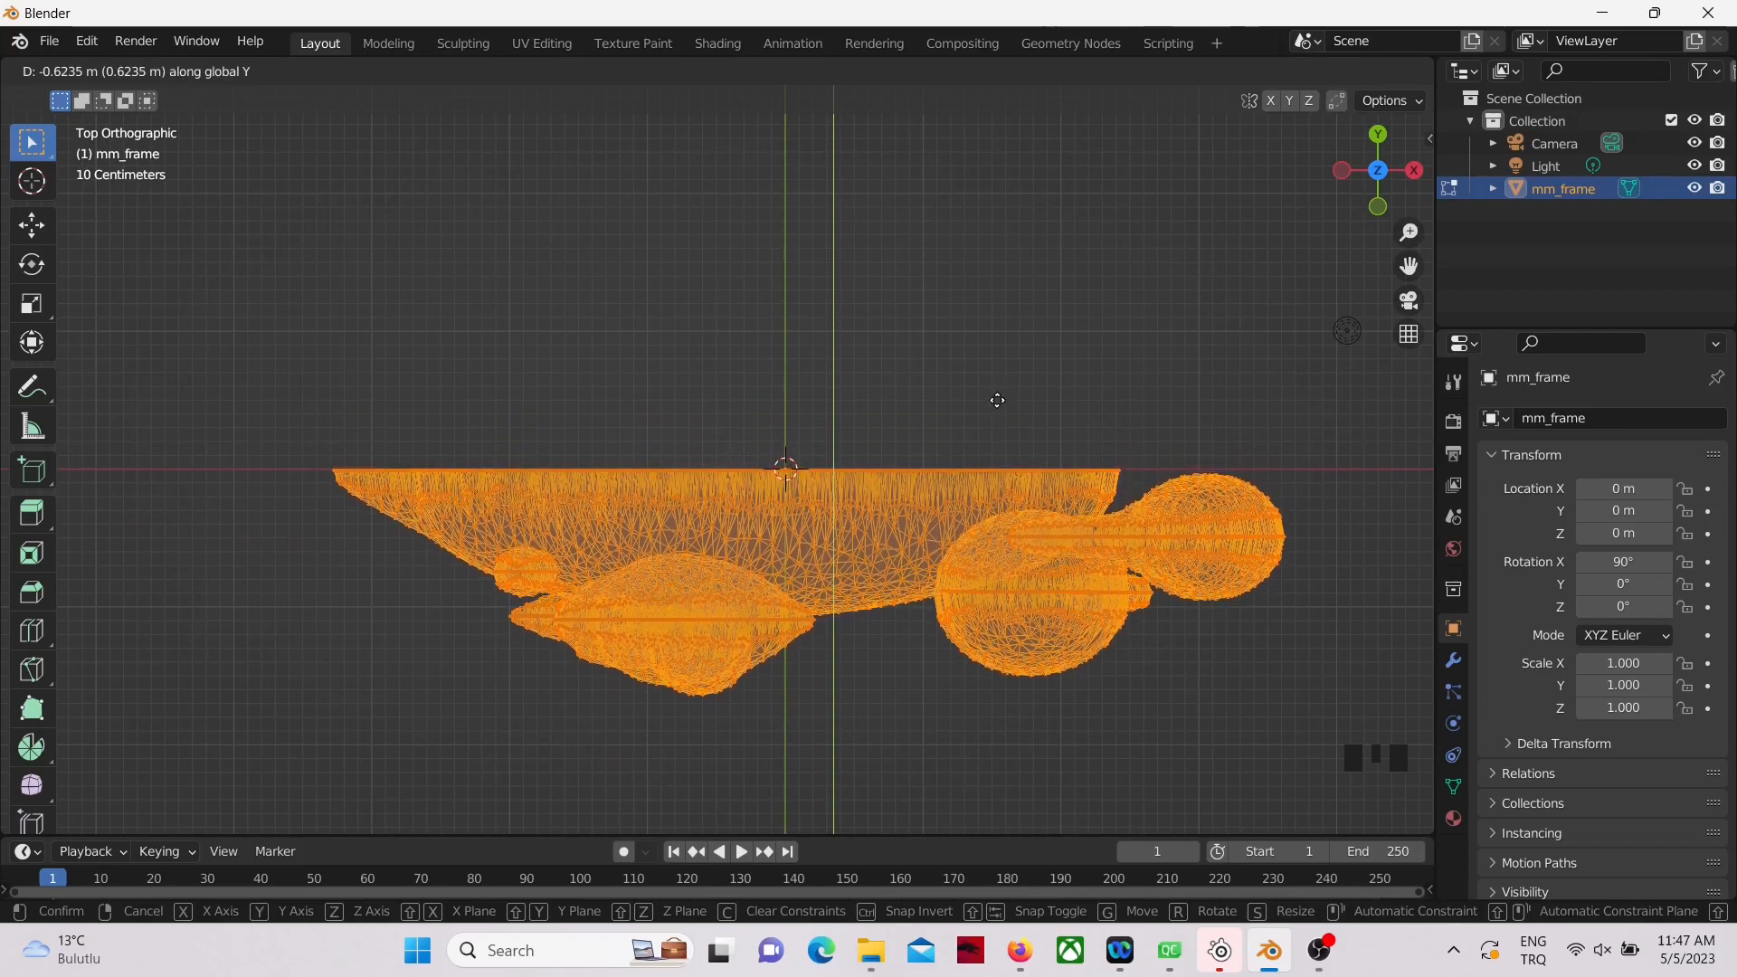
pyautogui.click(997, 400)
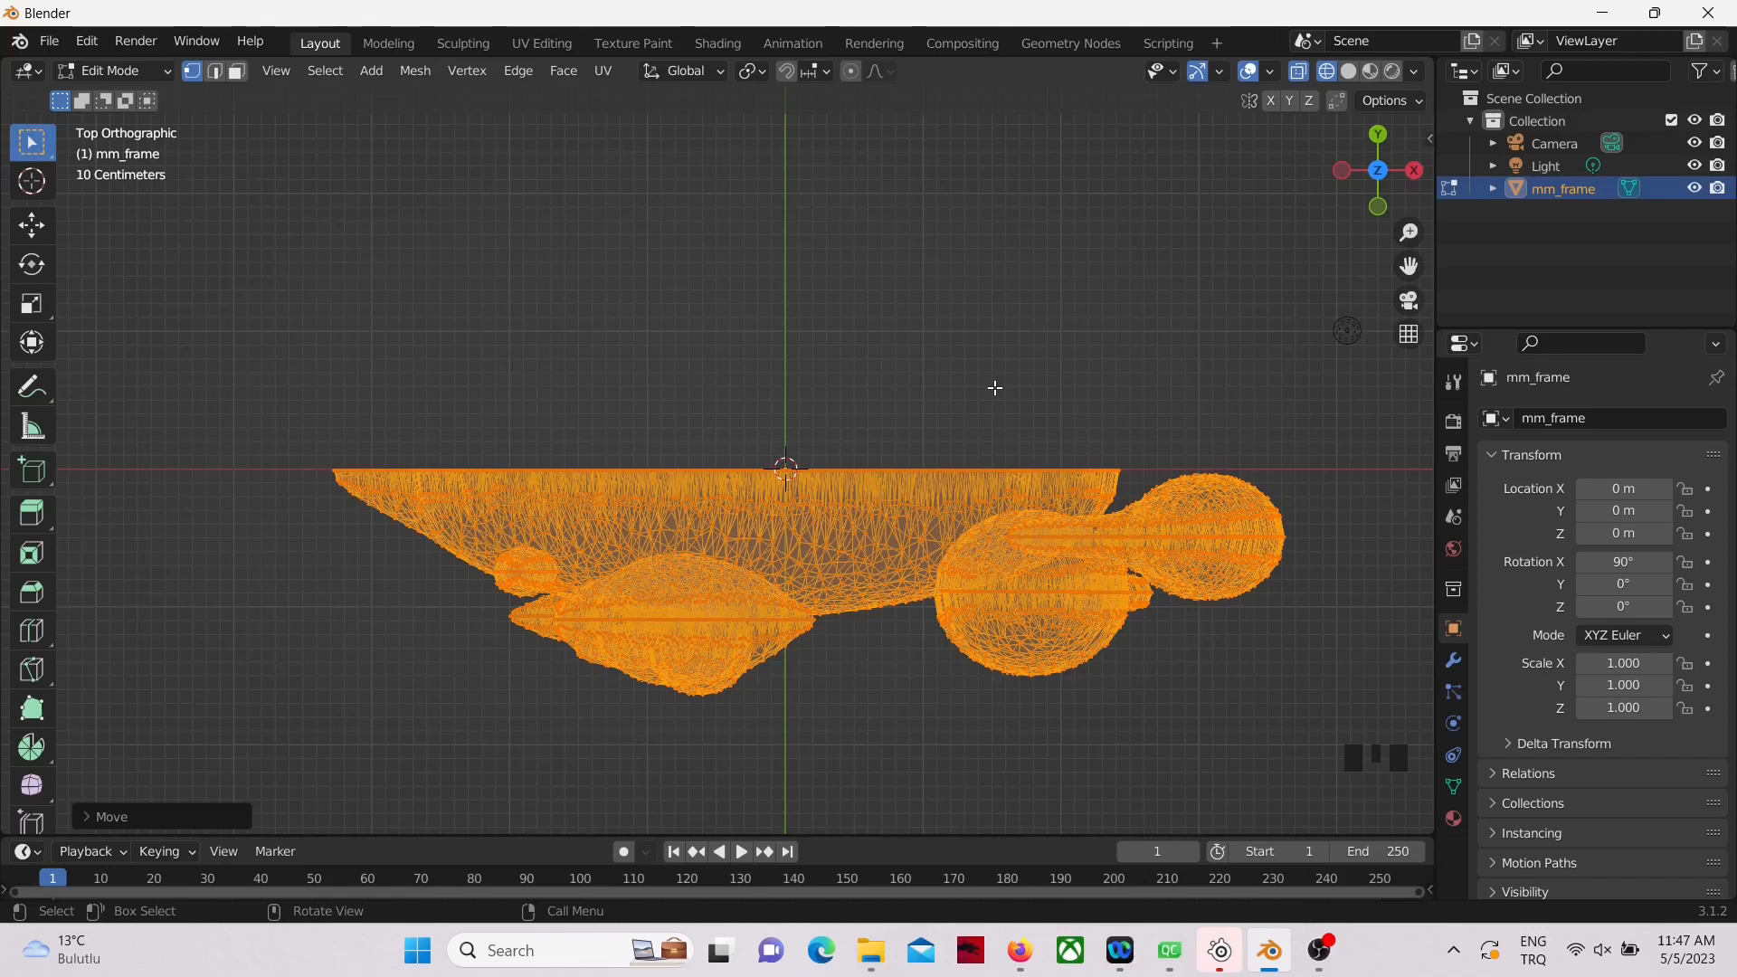
# Step: In Object Mode, add a Mirror modifier to the wolf with only the Z axis enabled
pyautogui.press('Tab')
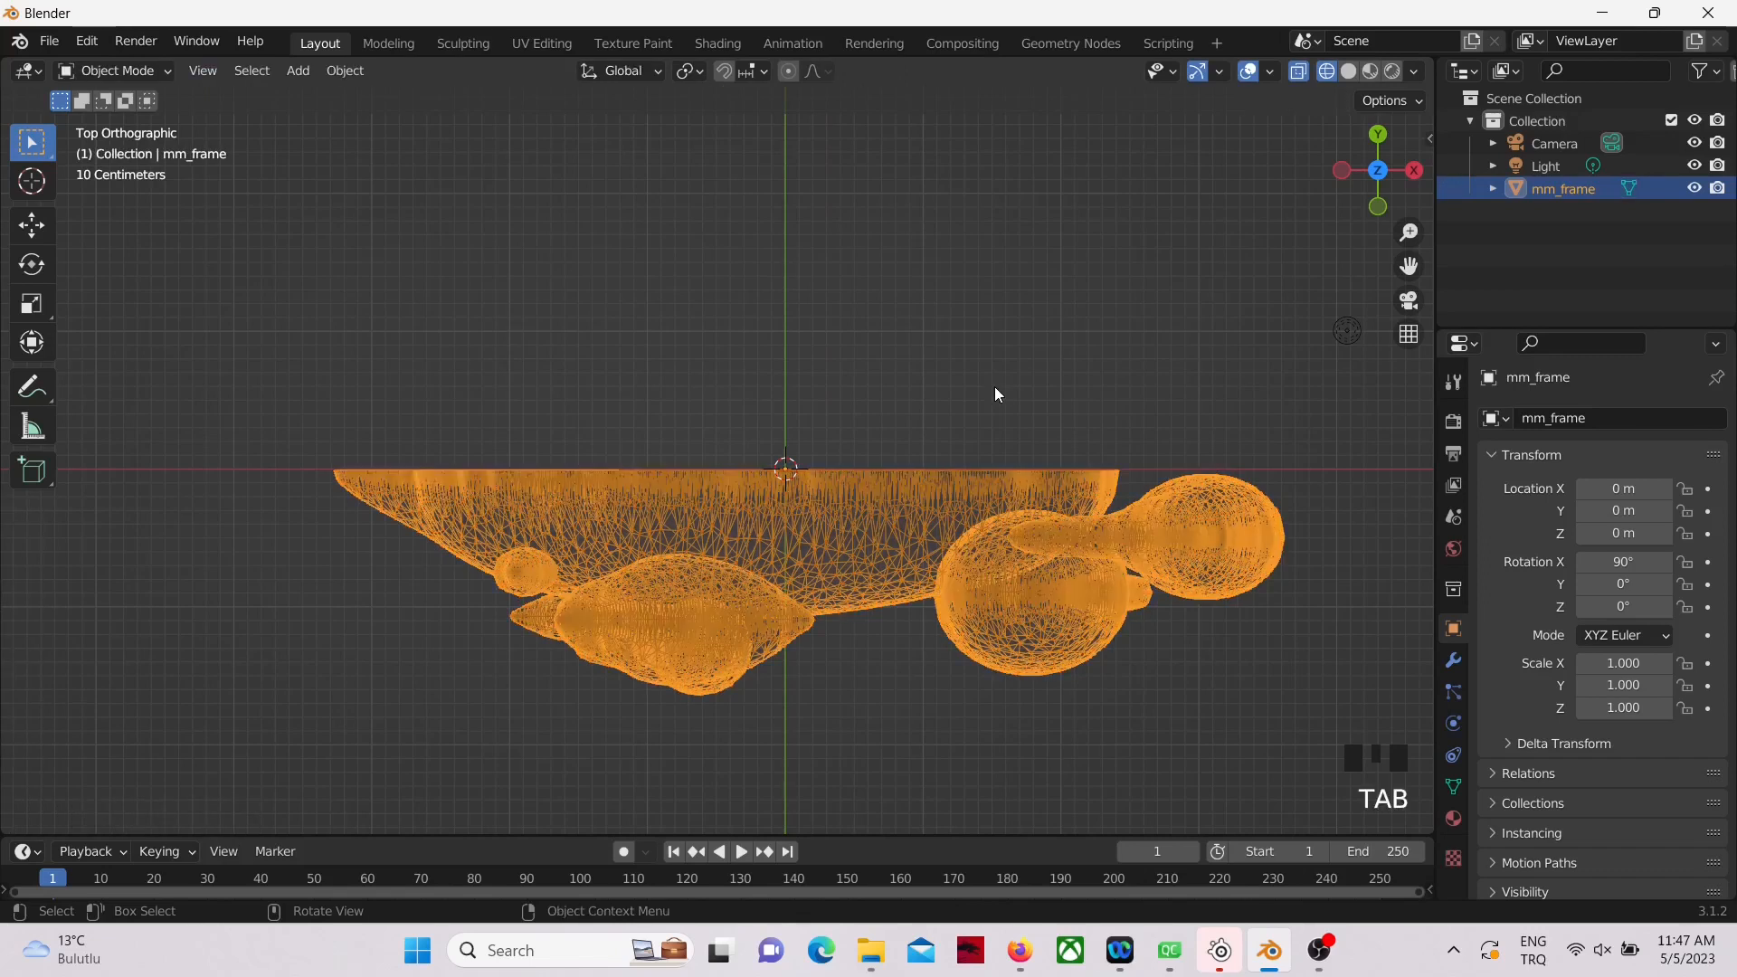
pyautogui.click(1453, 661)
pyautogui.click(1618, 420)
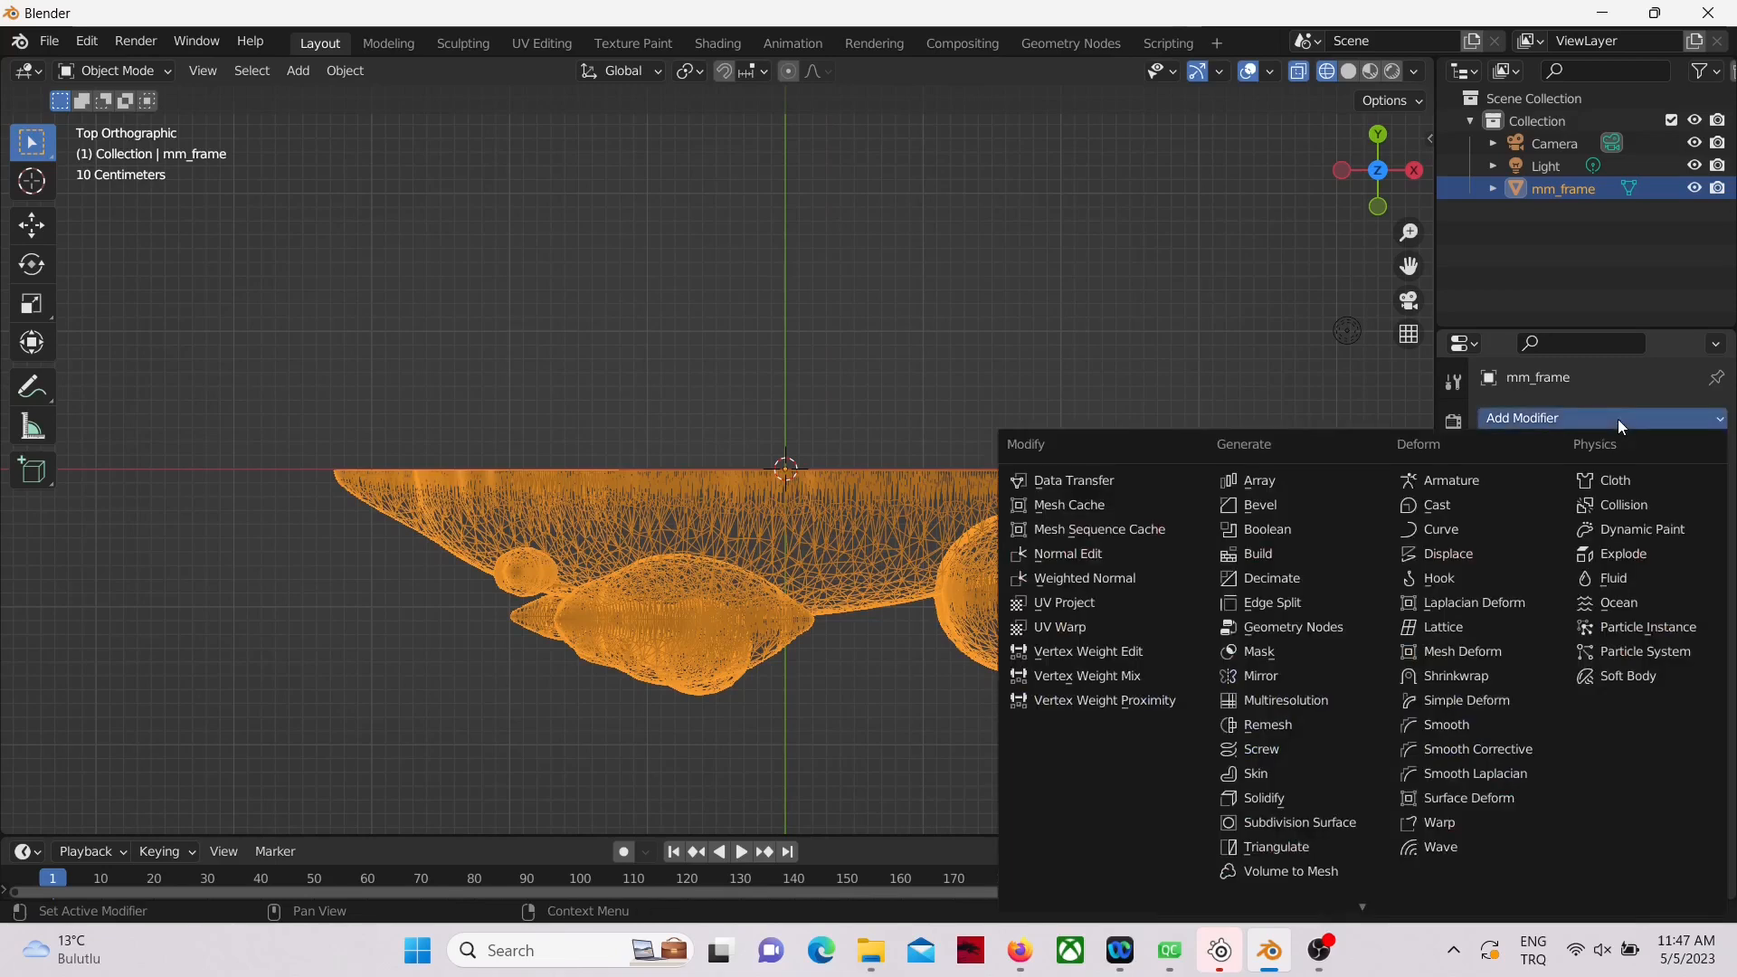
pyautogui.click(1267, 676)
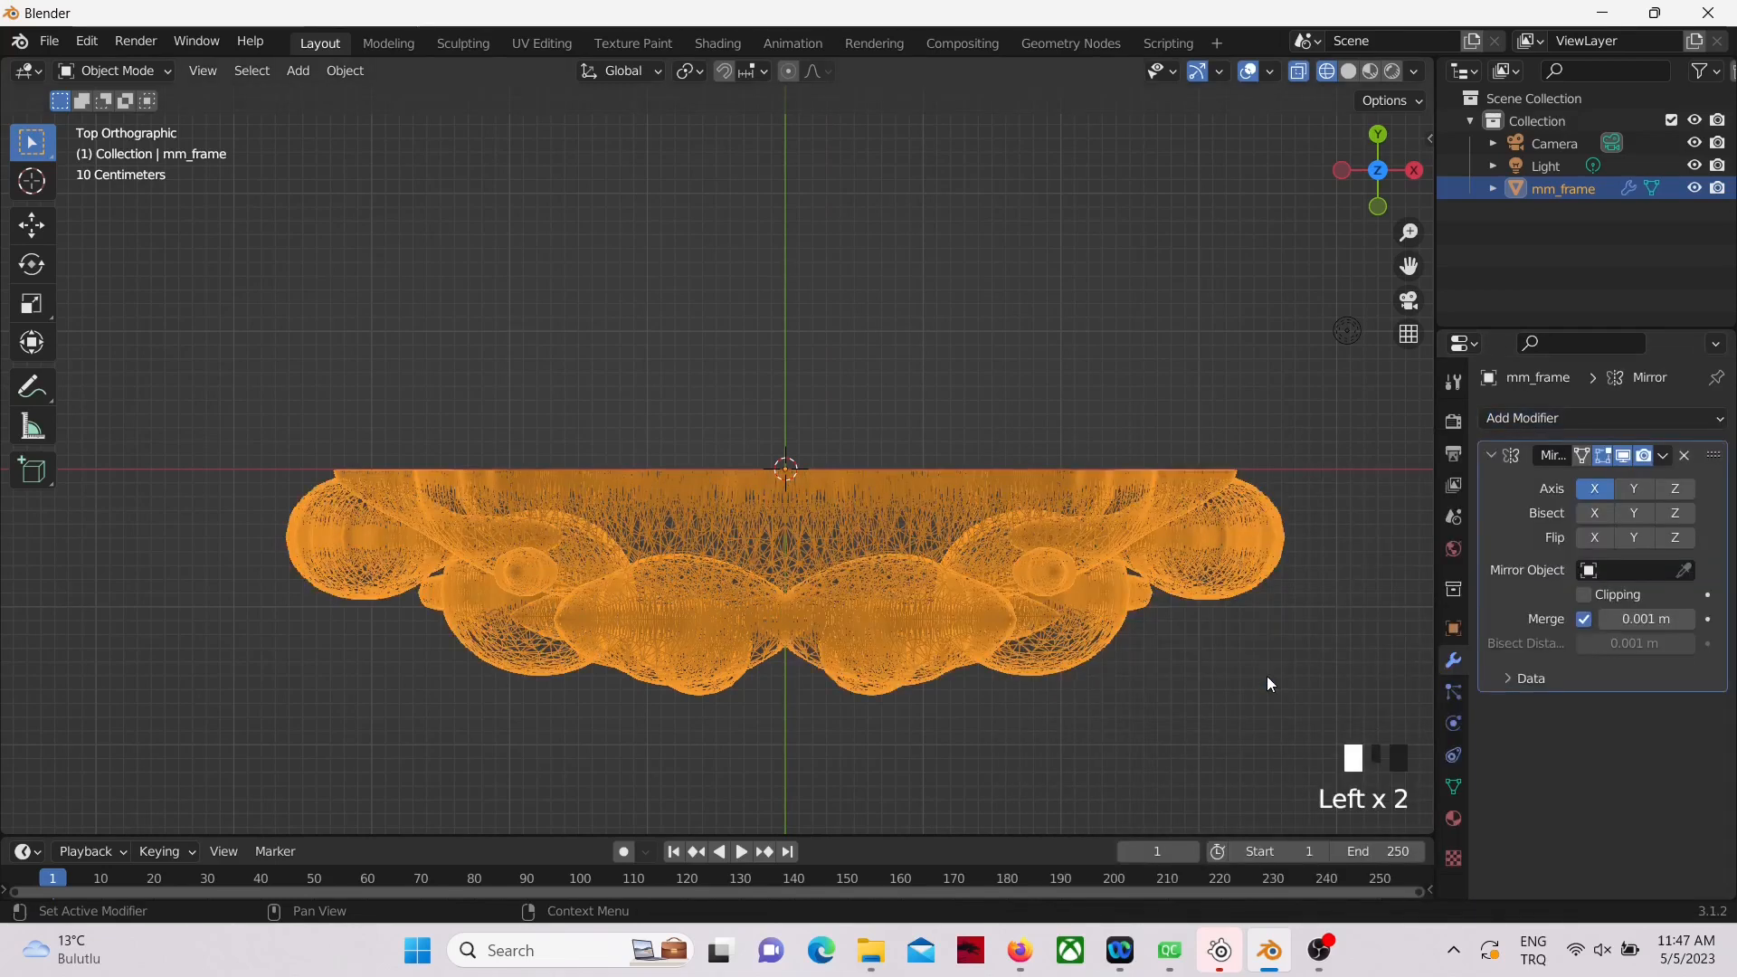
pyautogui.click(1674, 488)
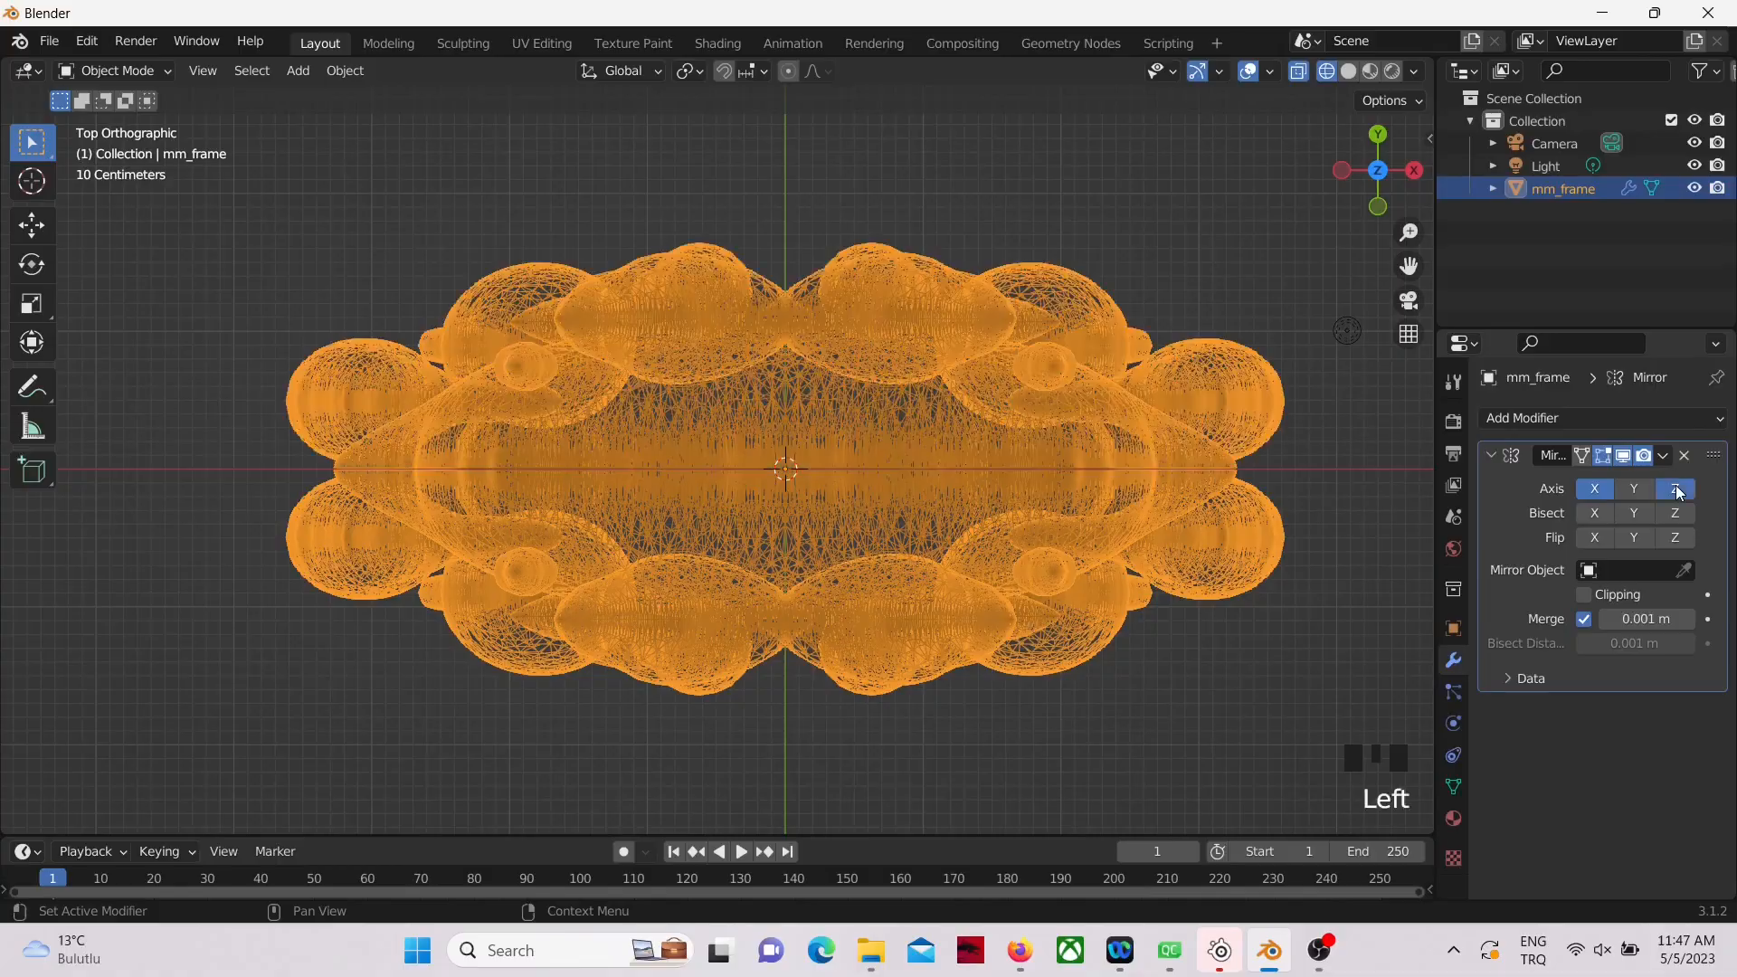
pyautogui.click(1596, 488)
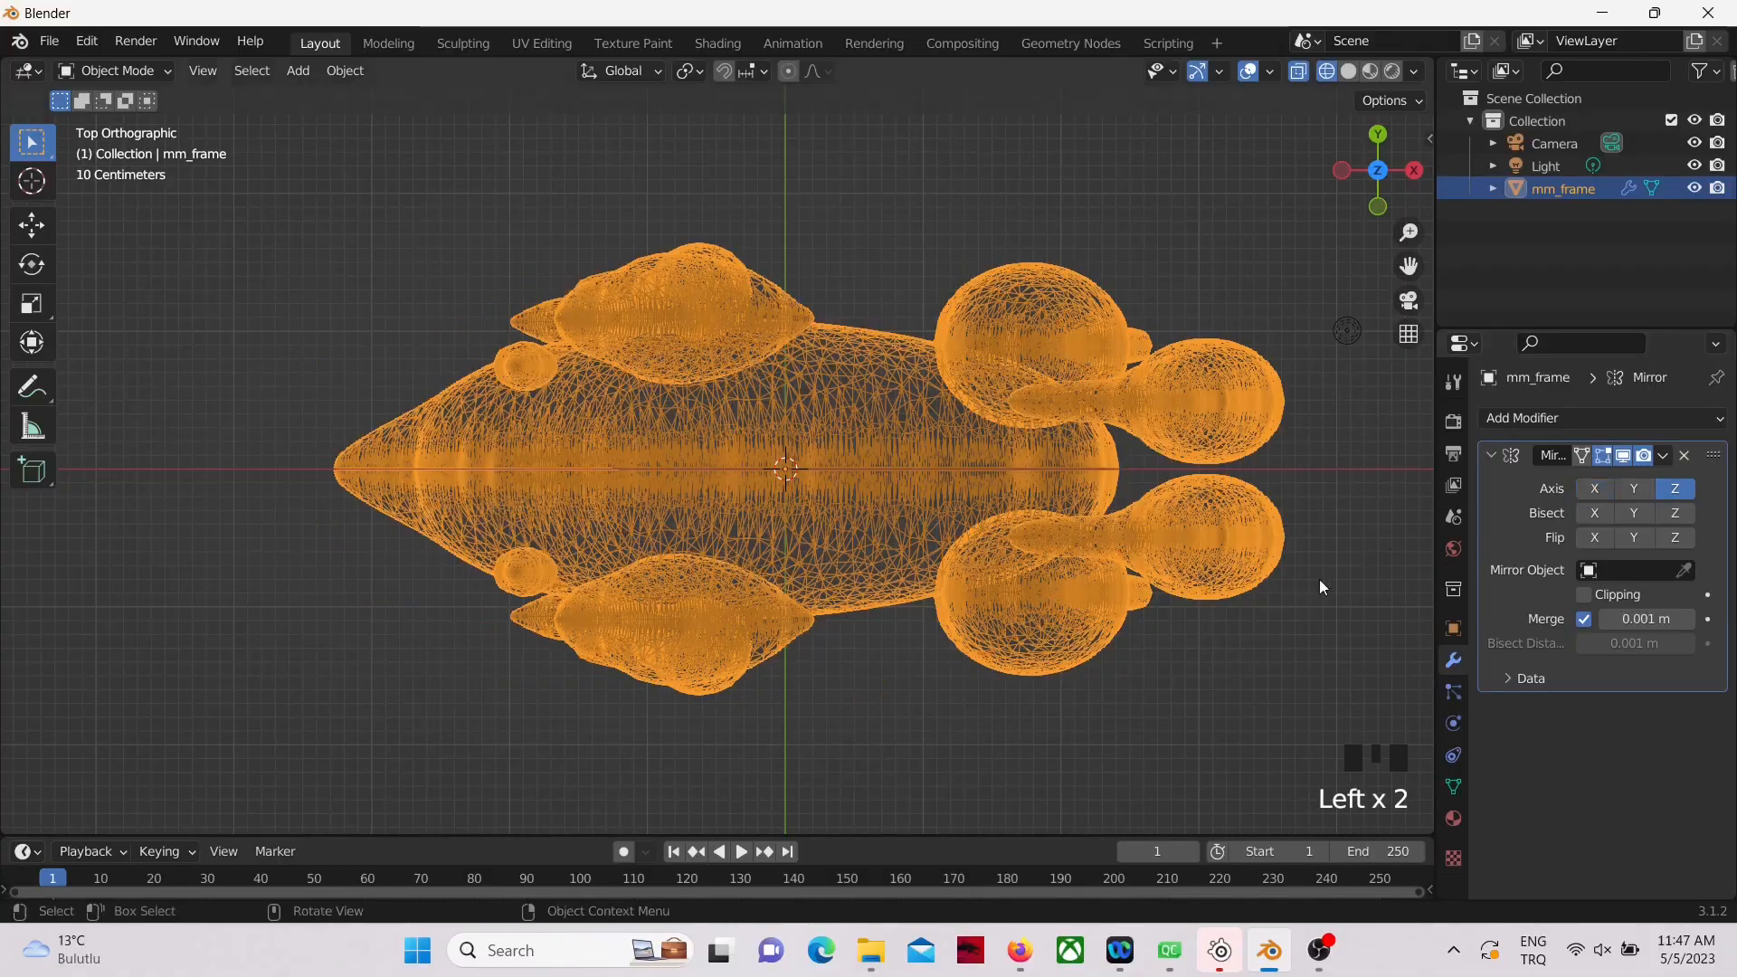
pyautogui.moveTo(1195, 693); pyautogui.dragTo(1330, 589, button='middle')
pyautogui.scroll(-2, 1278, 575)
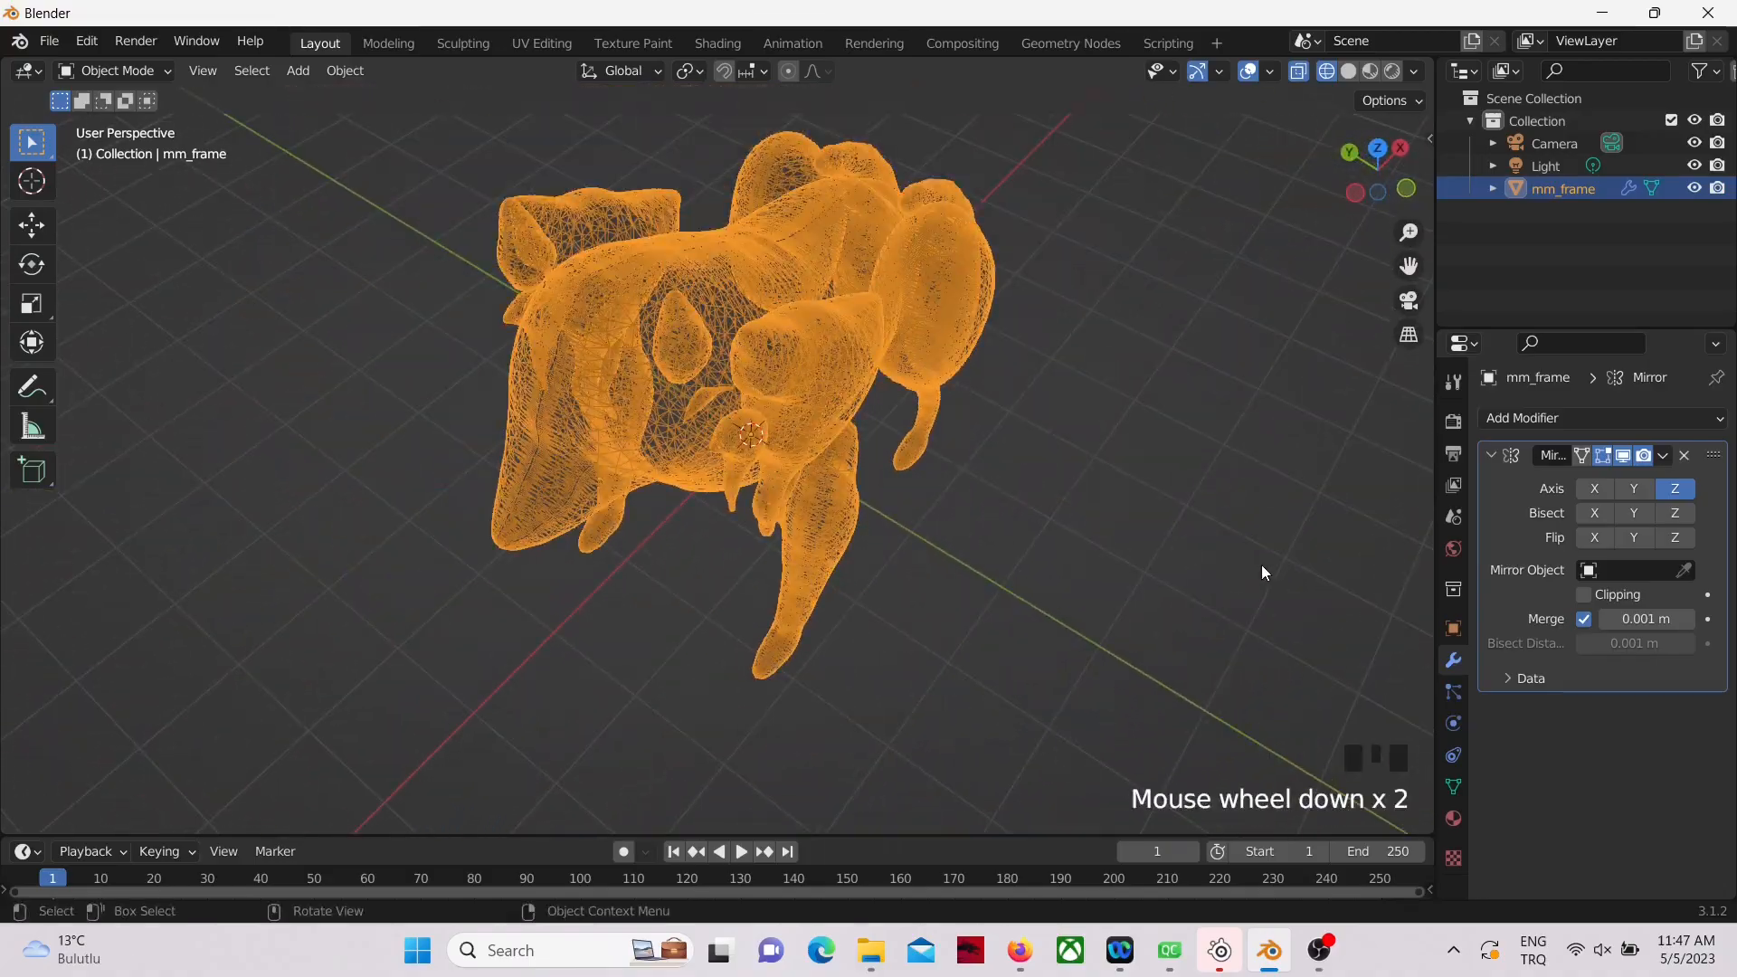
# Step: Inspect the mirrored wolf in solid shading and return the viewport to wireframe
pyautogui.press('z')
pyautogui.press('z')
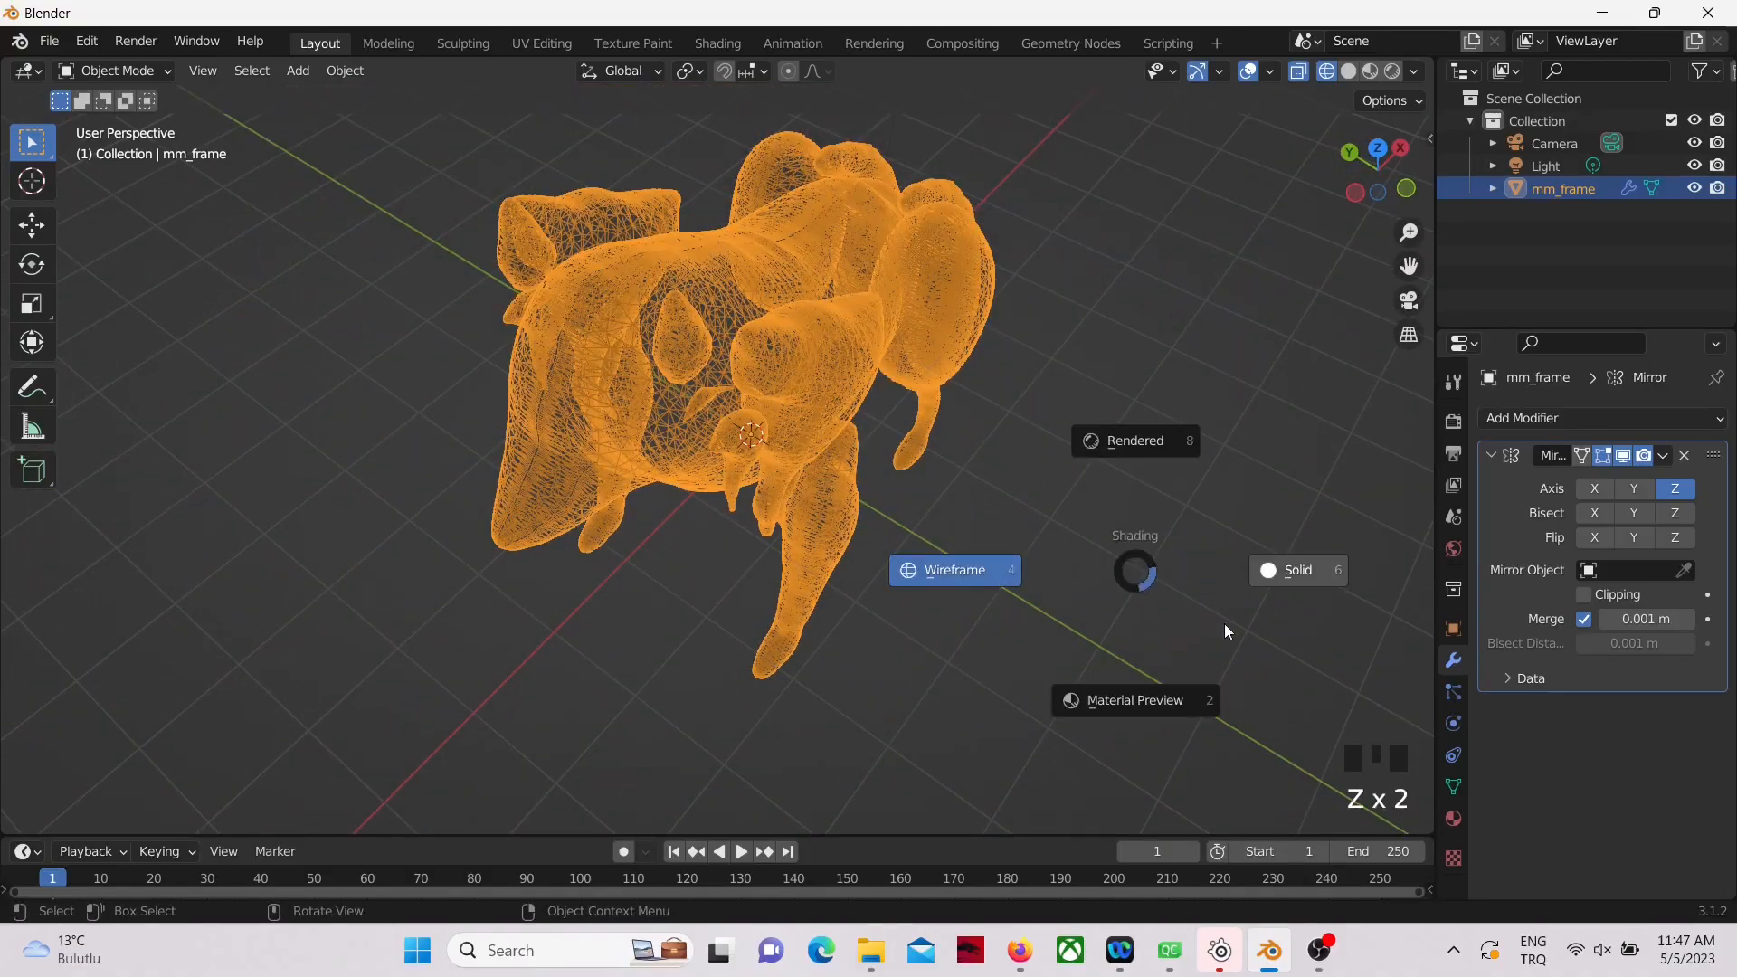
pyautogui.click(1297, 572)
pyautogui.moveTo(908, 585); pyautogui.dragTo(769, 593, button='middle')
pyautogui.moveTo(796, 594)
pyautogui.mouseDown(button='middle')
pyautogui.moveTo(735, 595)
pyautogui.moveTo(821, 597)
pyautogui.mouseUp(button='middle')
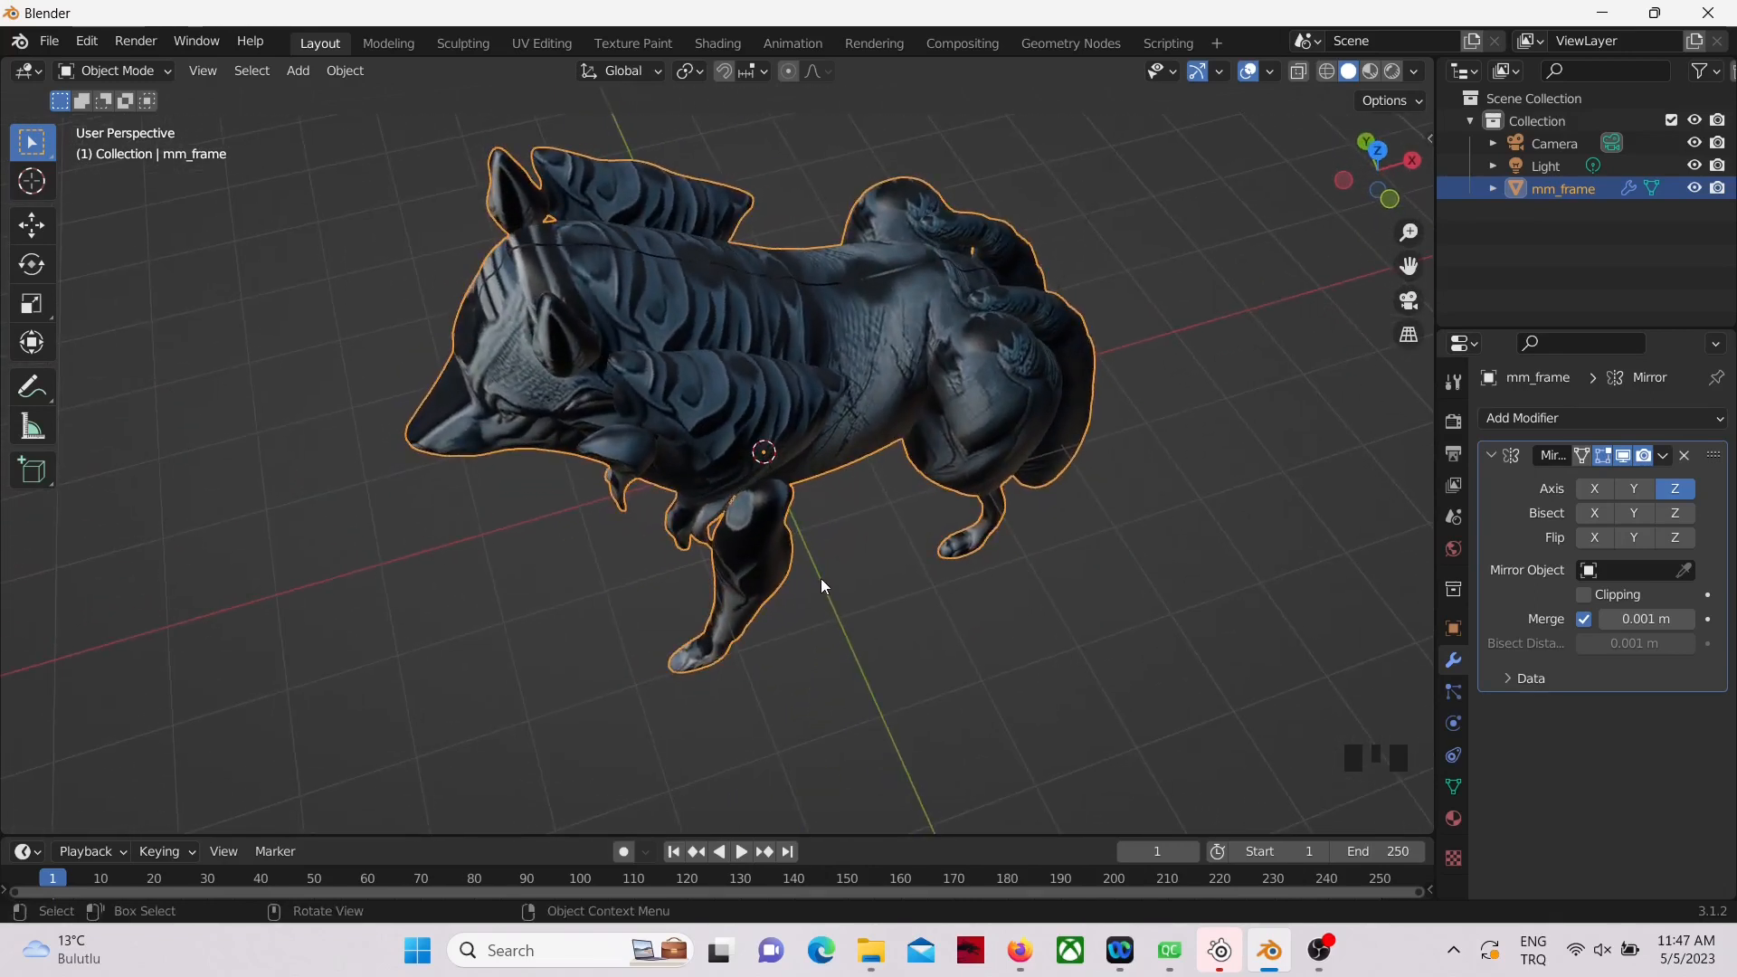
pyautogui.press('z')
pyautogui.click(648, 584)
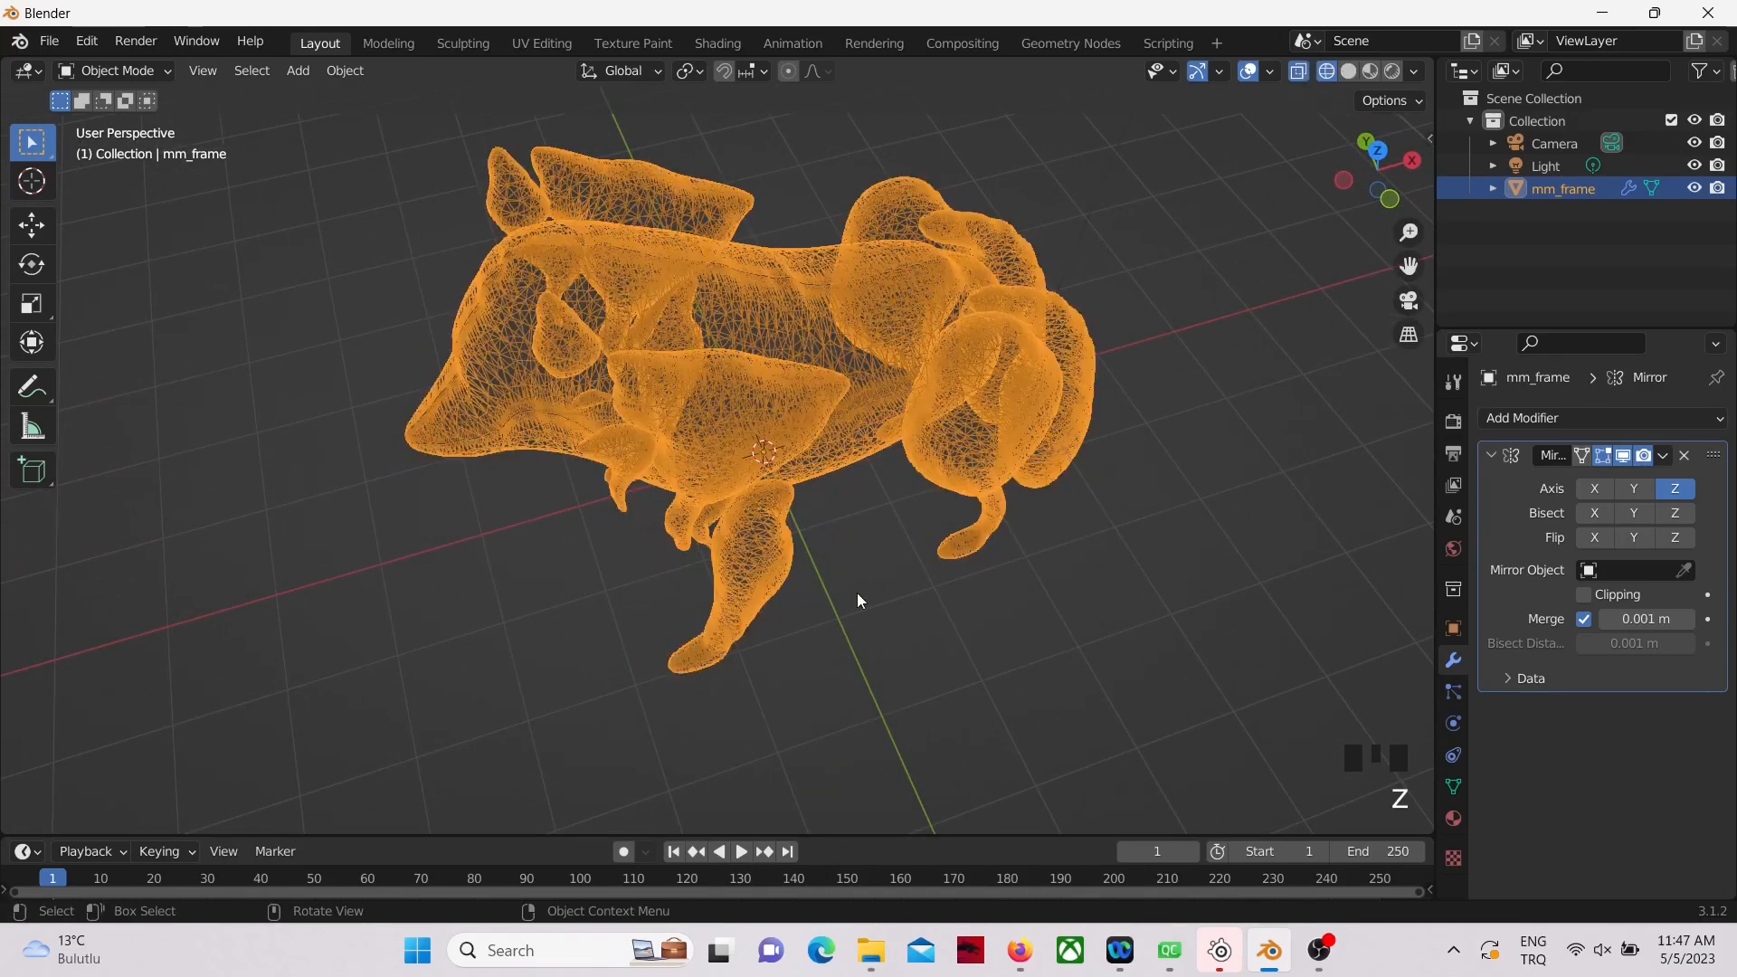
pyautogui.moveTo(884, 593); pyautogui.dragTo(877, 602, button='middle')
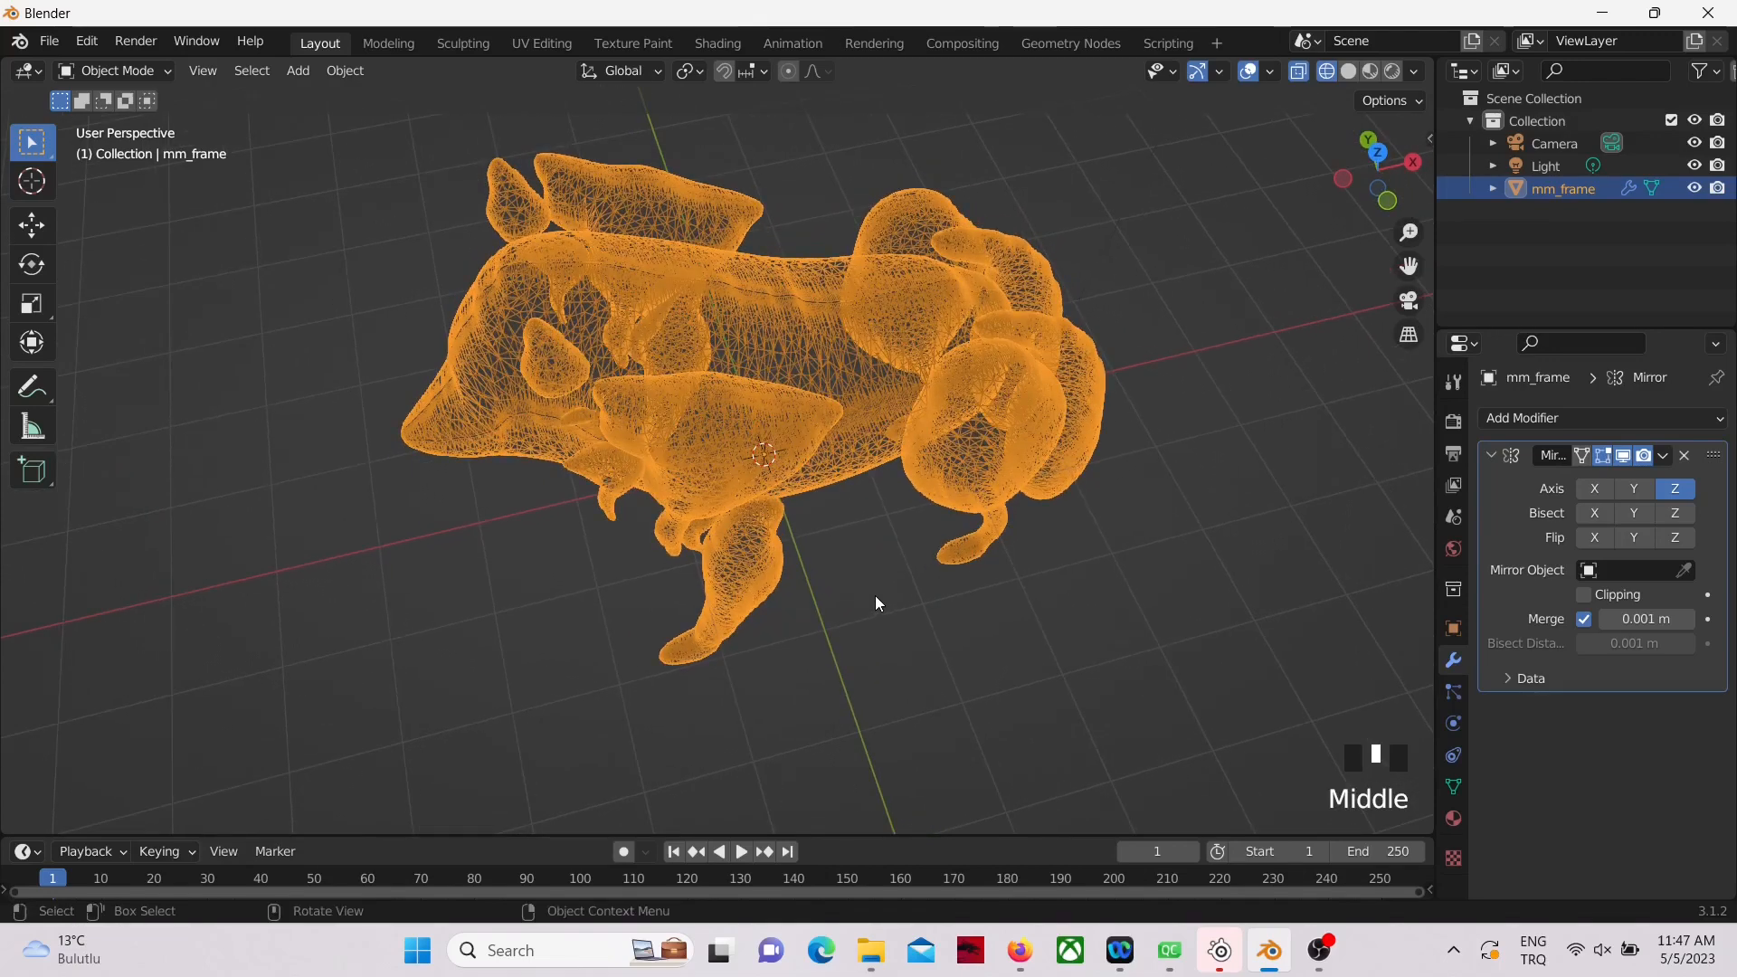
# Step: In Edit Mode, select only the linked ear geometry and move it along Y toward the head's center line
pyautogui.scroll(2, 874, 590)
pyautogui.press('Tab')
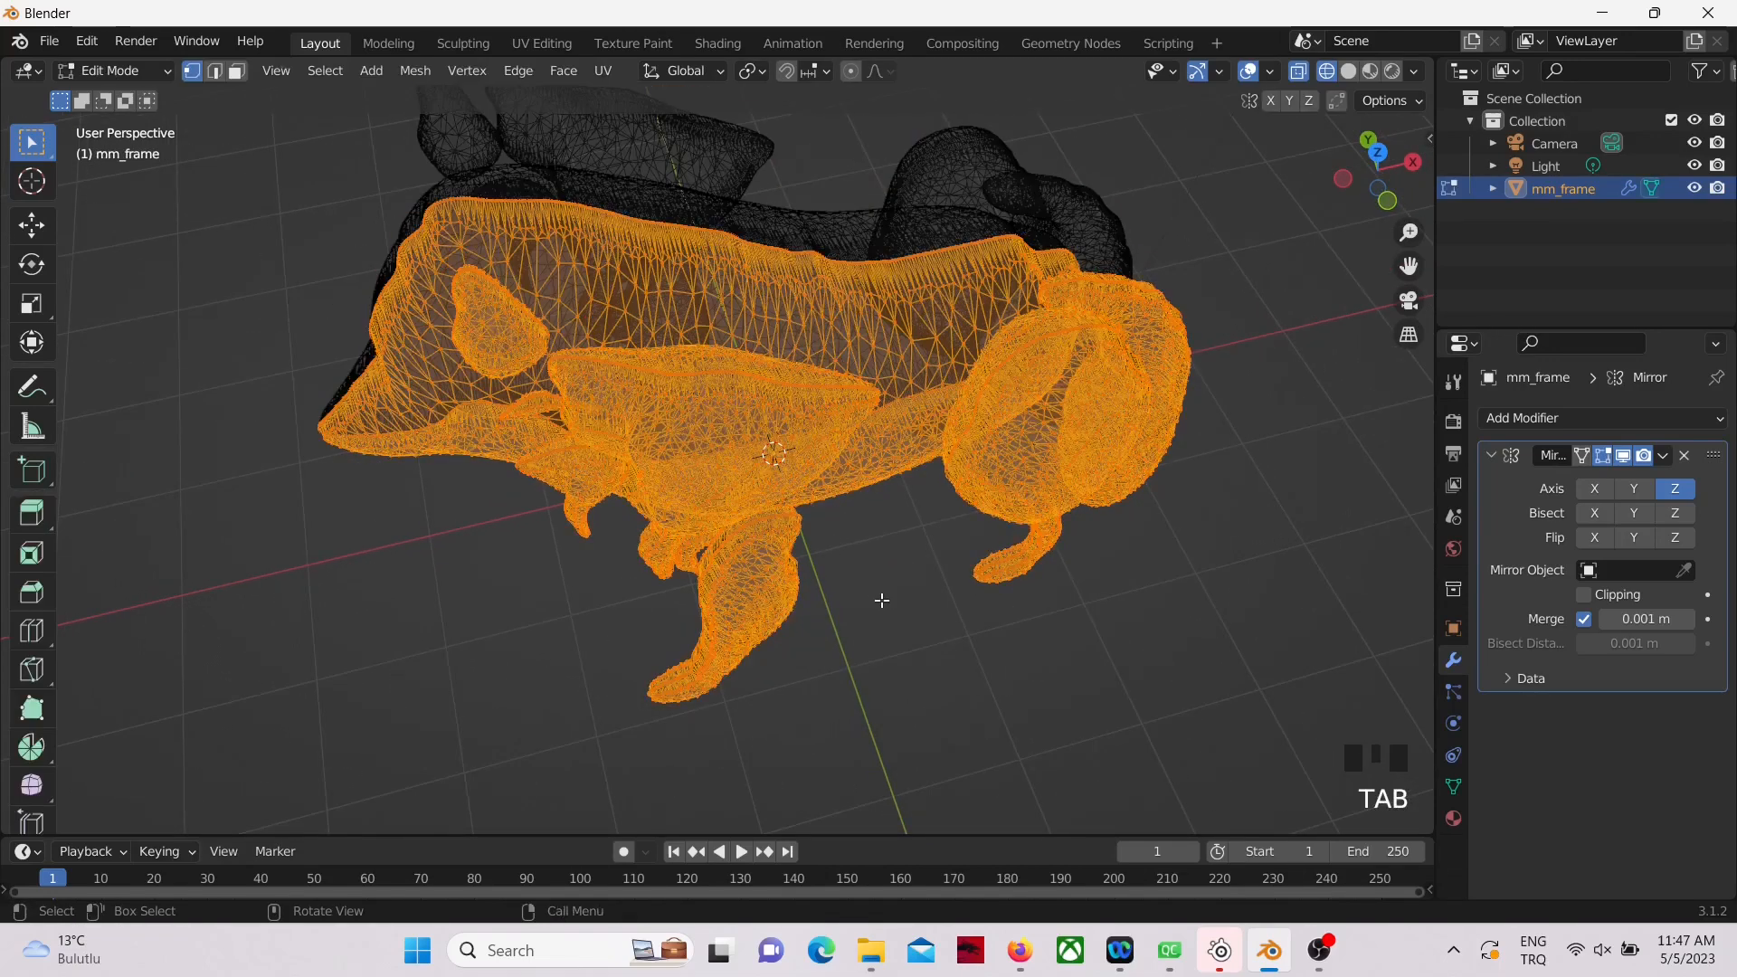
pyautogui.moveTo(882, 600); pyautogui.dragTo(1017, 592, button='middle')
pyautogui.hotkey('alt', 'a')
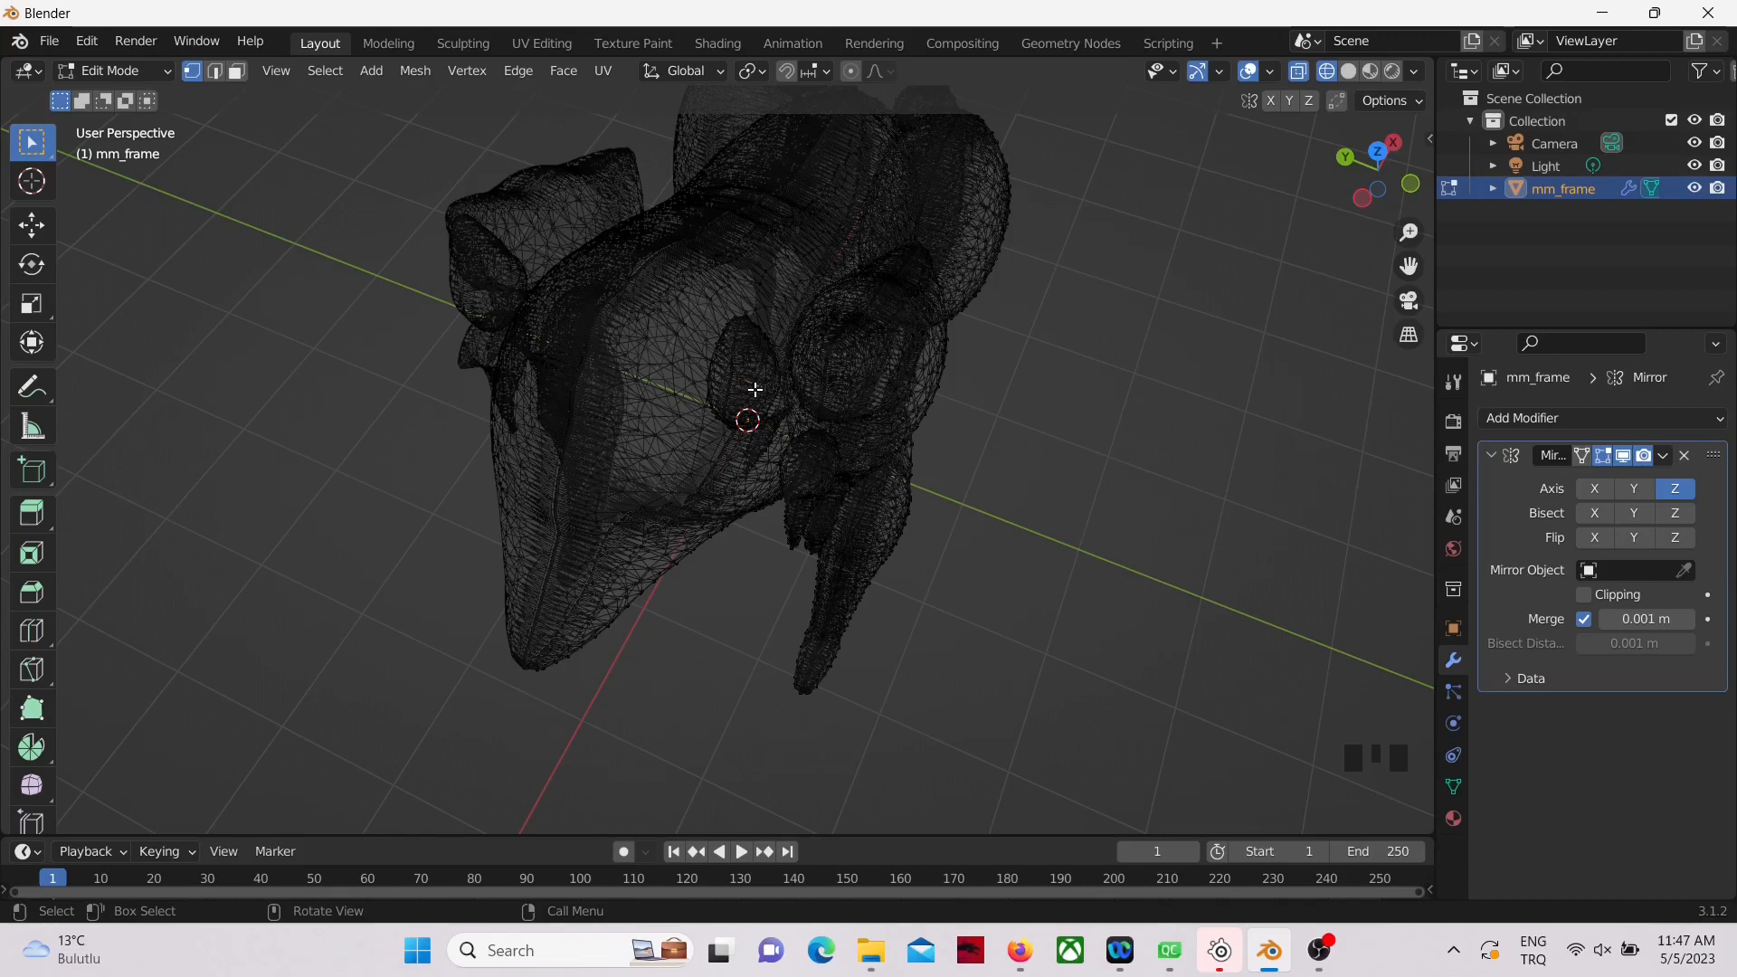
pyautogui.hotkey('ctrl', 'l')
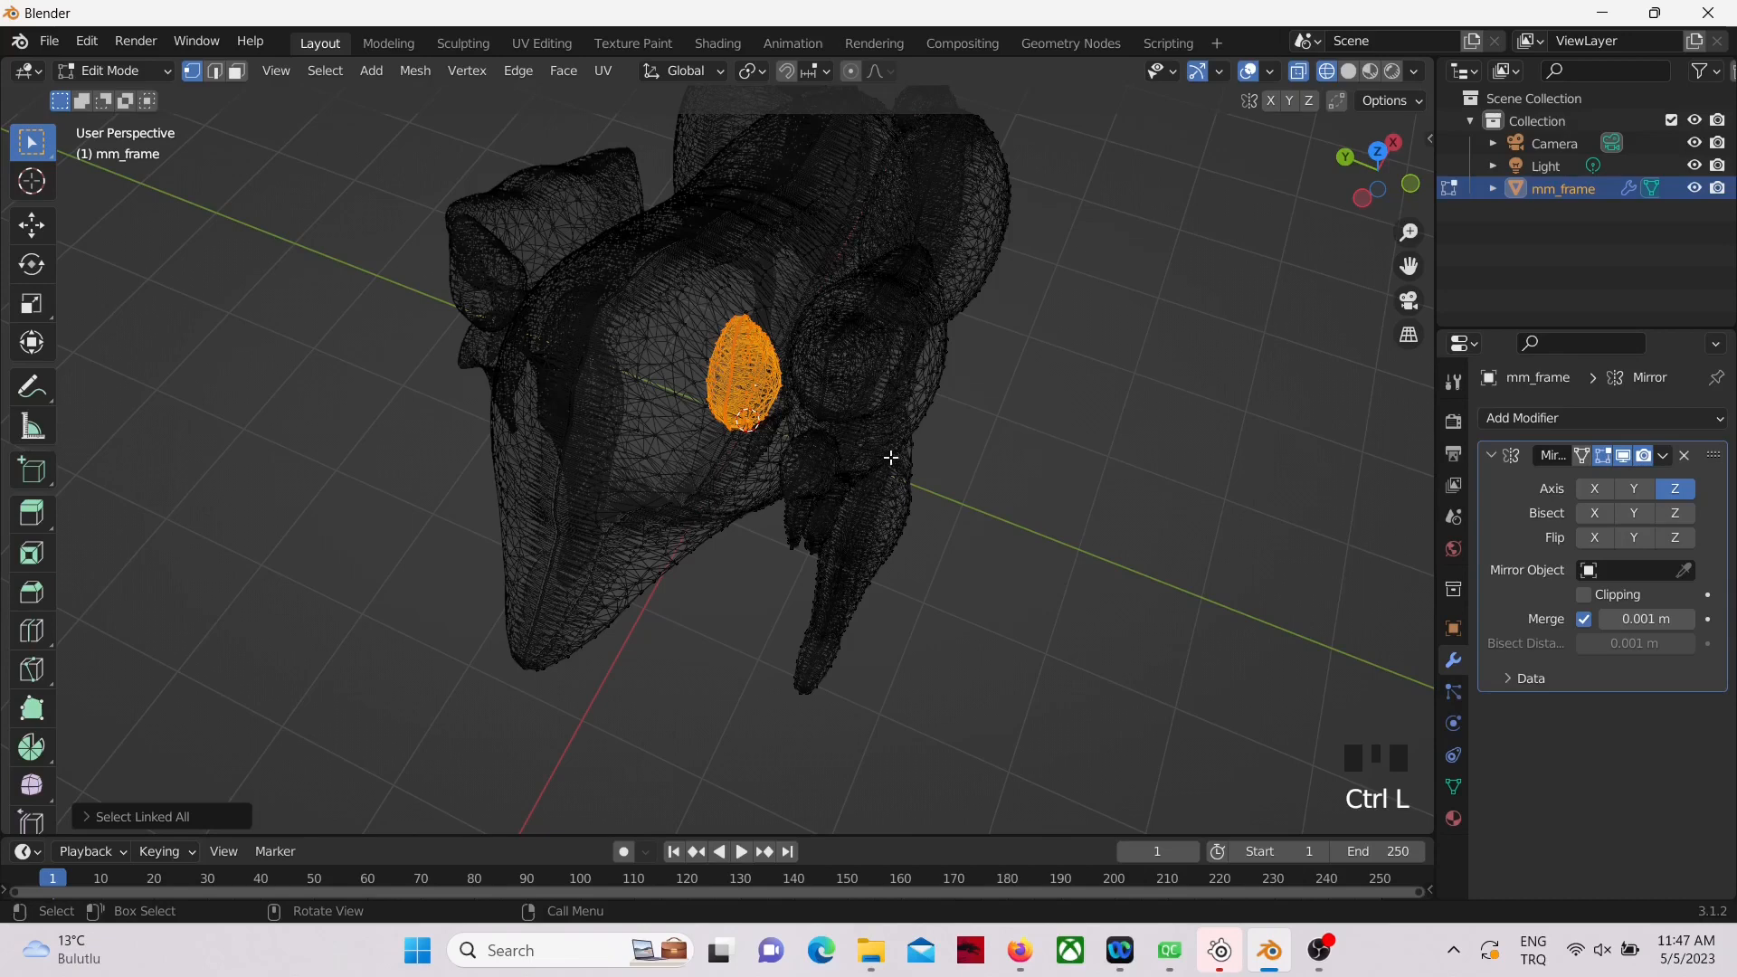
pyautogui.moveTo(1014, 495)
pyautogui.mouseDown(button='middle')
pyautogui.moveTo(1051, 477)
pyautogui.moveTo(1039, 497)
pyautogui.moveTo(1057, 500)
pyautogui.moveTo(992, 507)
pyautogui.mouseUp(button='middle')
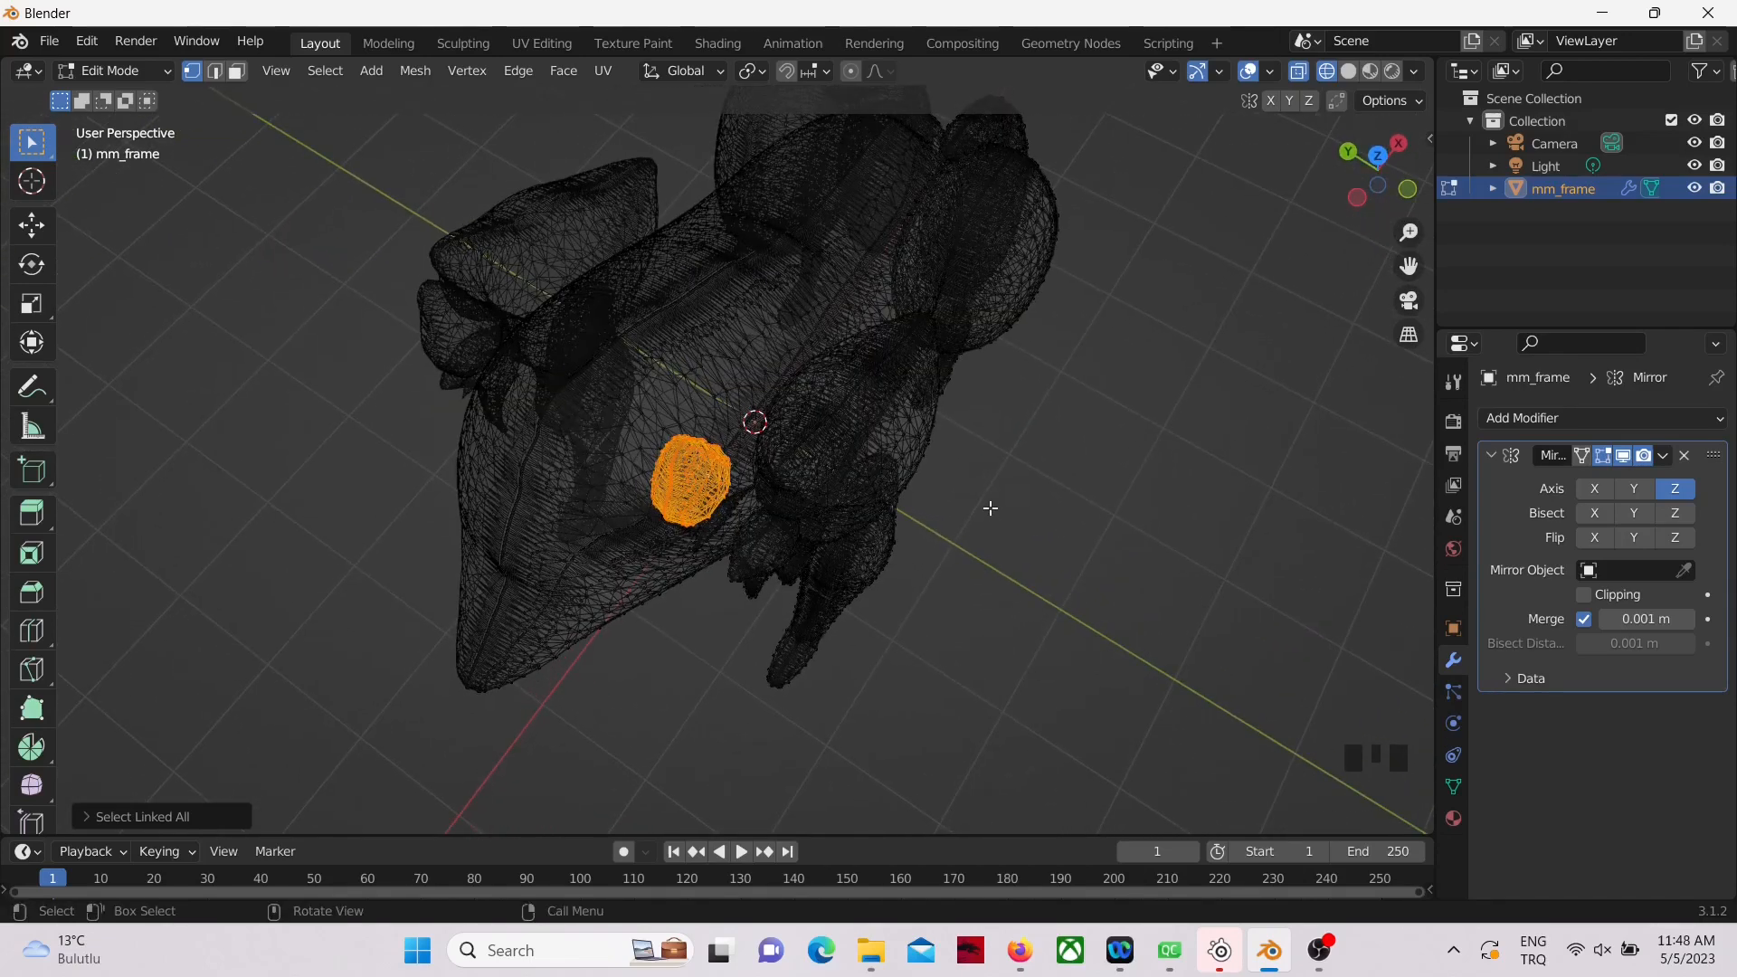
pyautogui.press('g')
pyautogui.press('y')
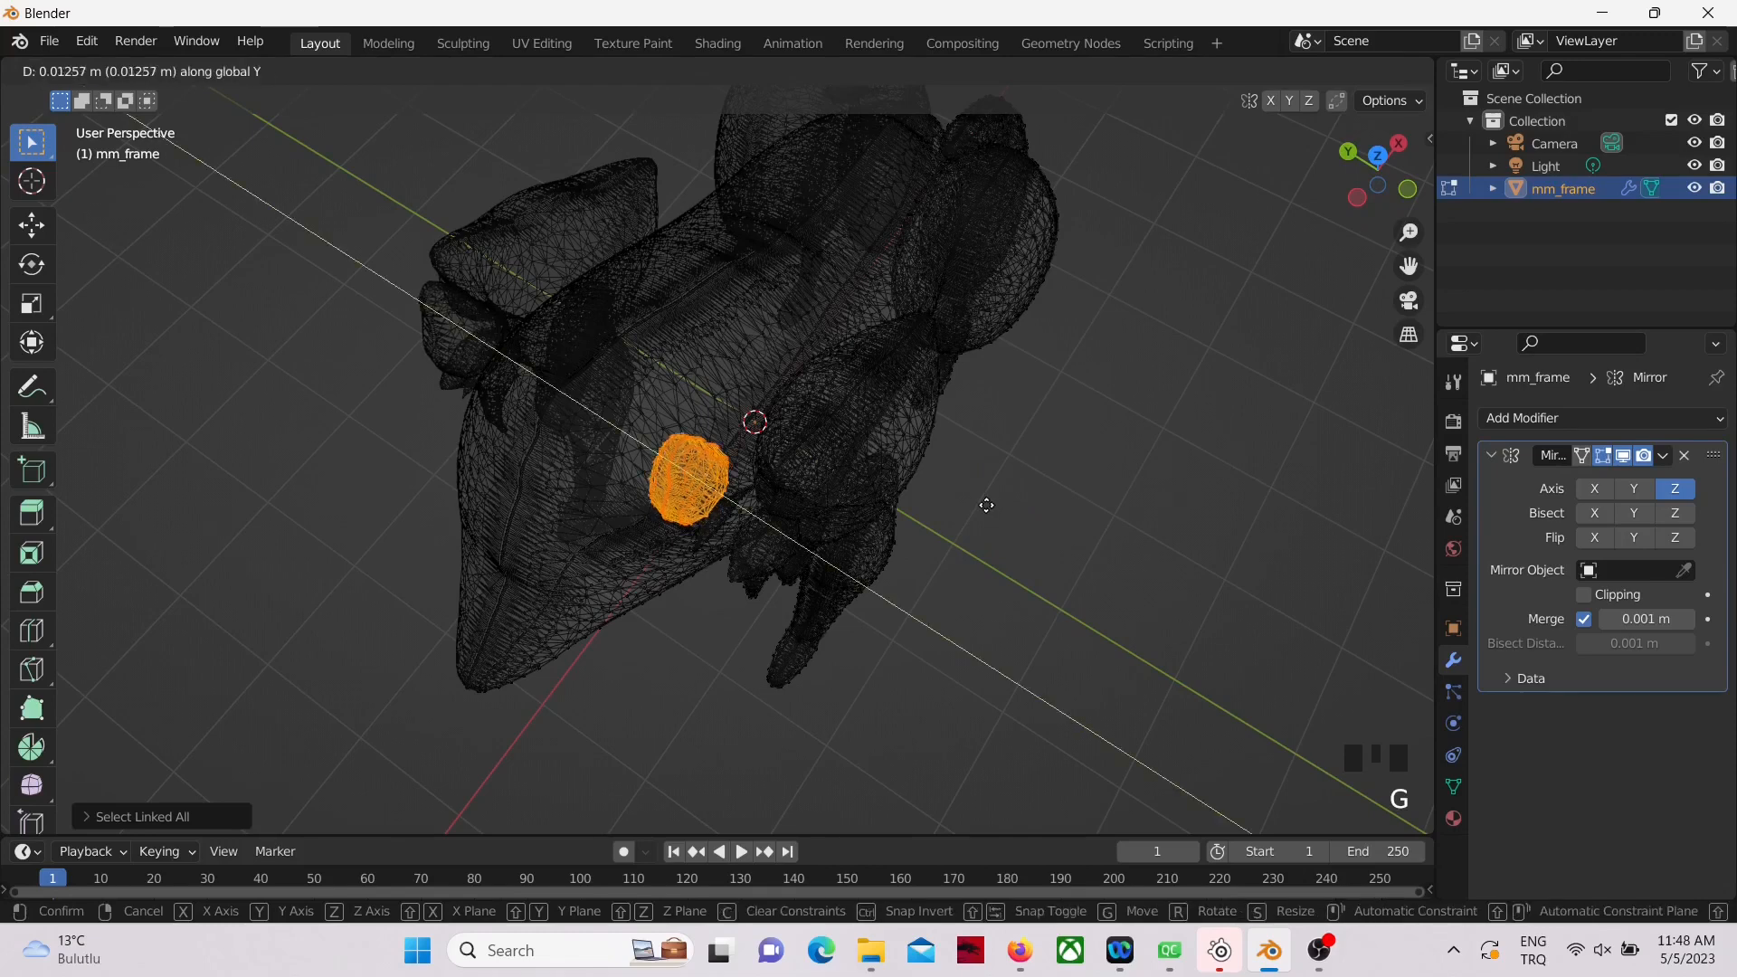
pyautogui.click(964, 494)
# Step: Move the selected ear a further 0.17 m or so along positive Y, closer to the center line
pyautogui.moveTo(958, 604); pyautogui.dragTo(1100, 546, button='middle')
pyautogui.scroll(-2, 1014, 538)
pyautogui.press('g')
pyautogui.press('y')
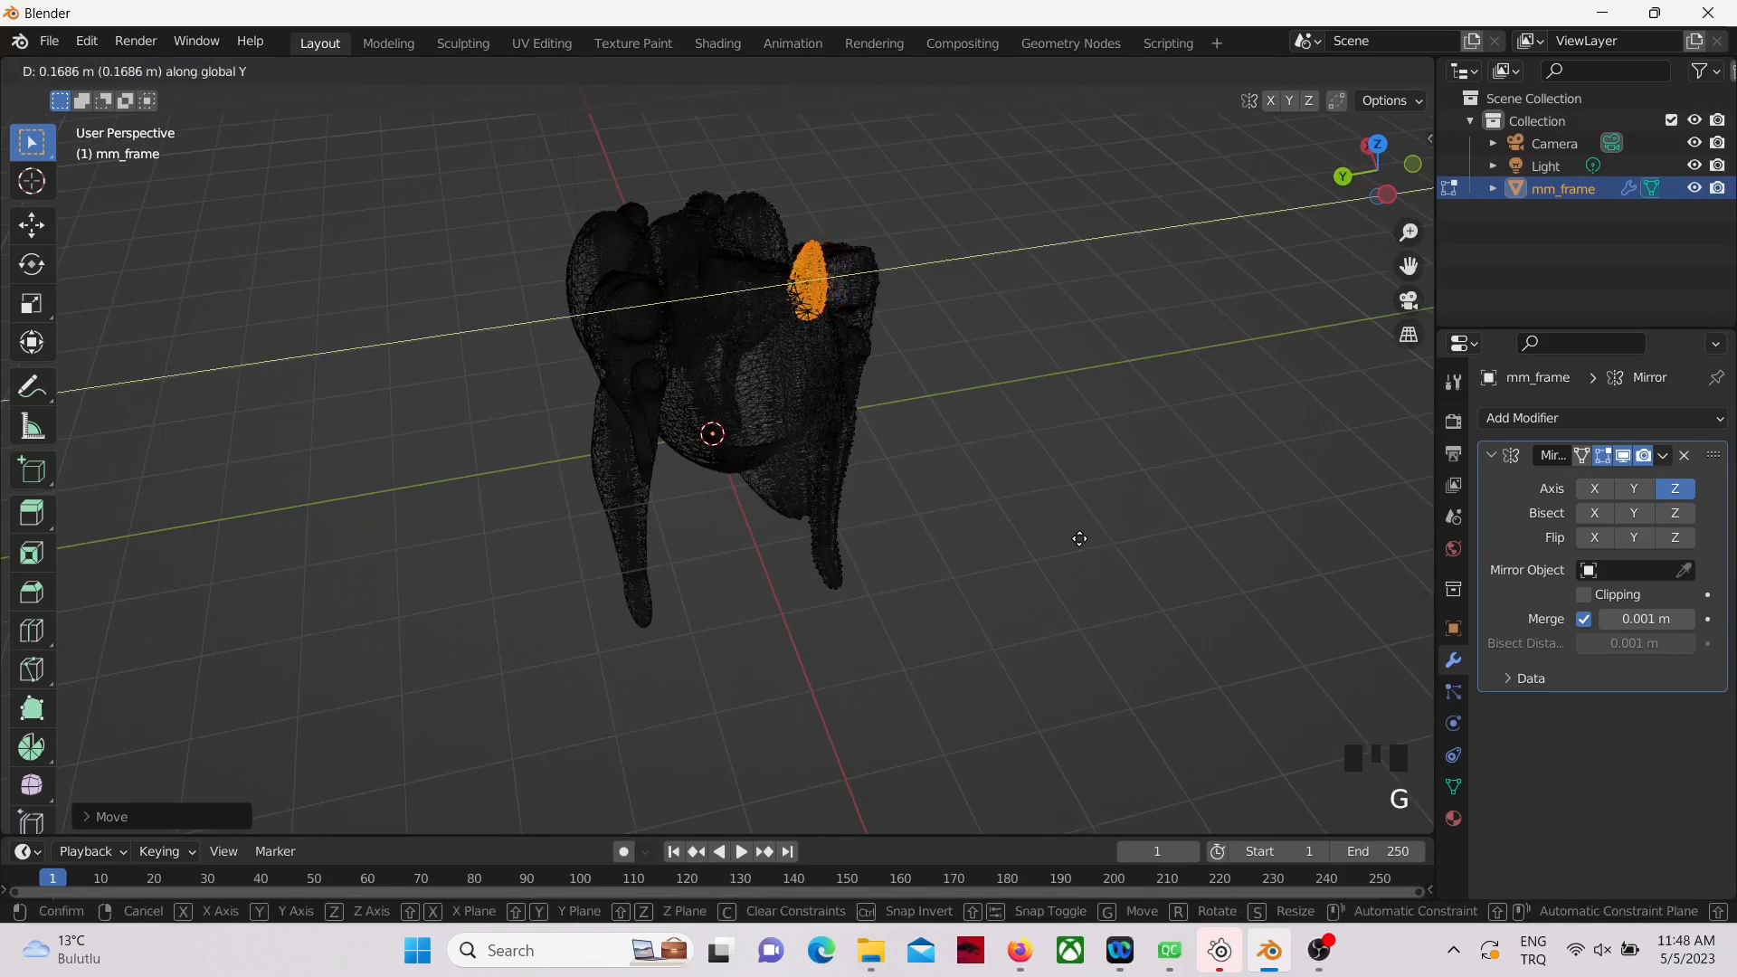
pyautogui.click(1079, 538)
# Step: In the top view, select the entire half mesh and scale it along Y to about 0.73
pyautogui.moveTo(1136, 538); pyautogui.dragTo(913, 641, button='middle')
pyautogui.press('KP_7')
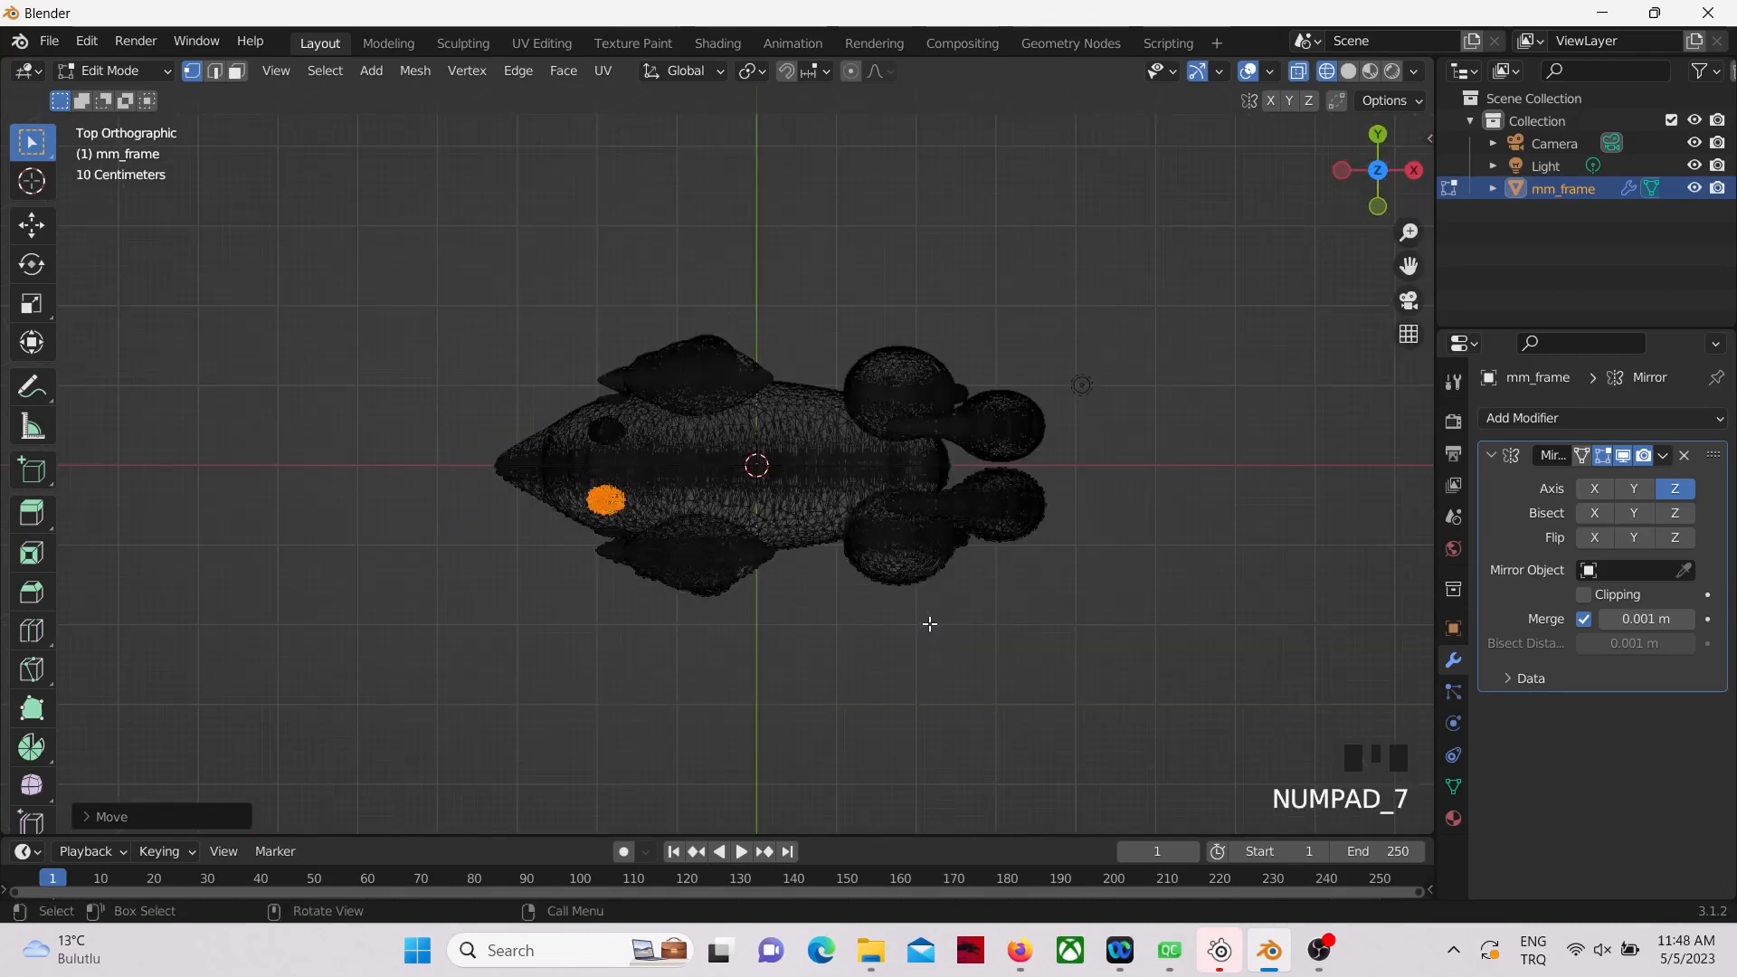
pyautogui.scroll(4, 924, 622)
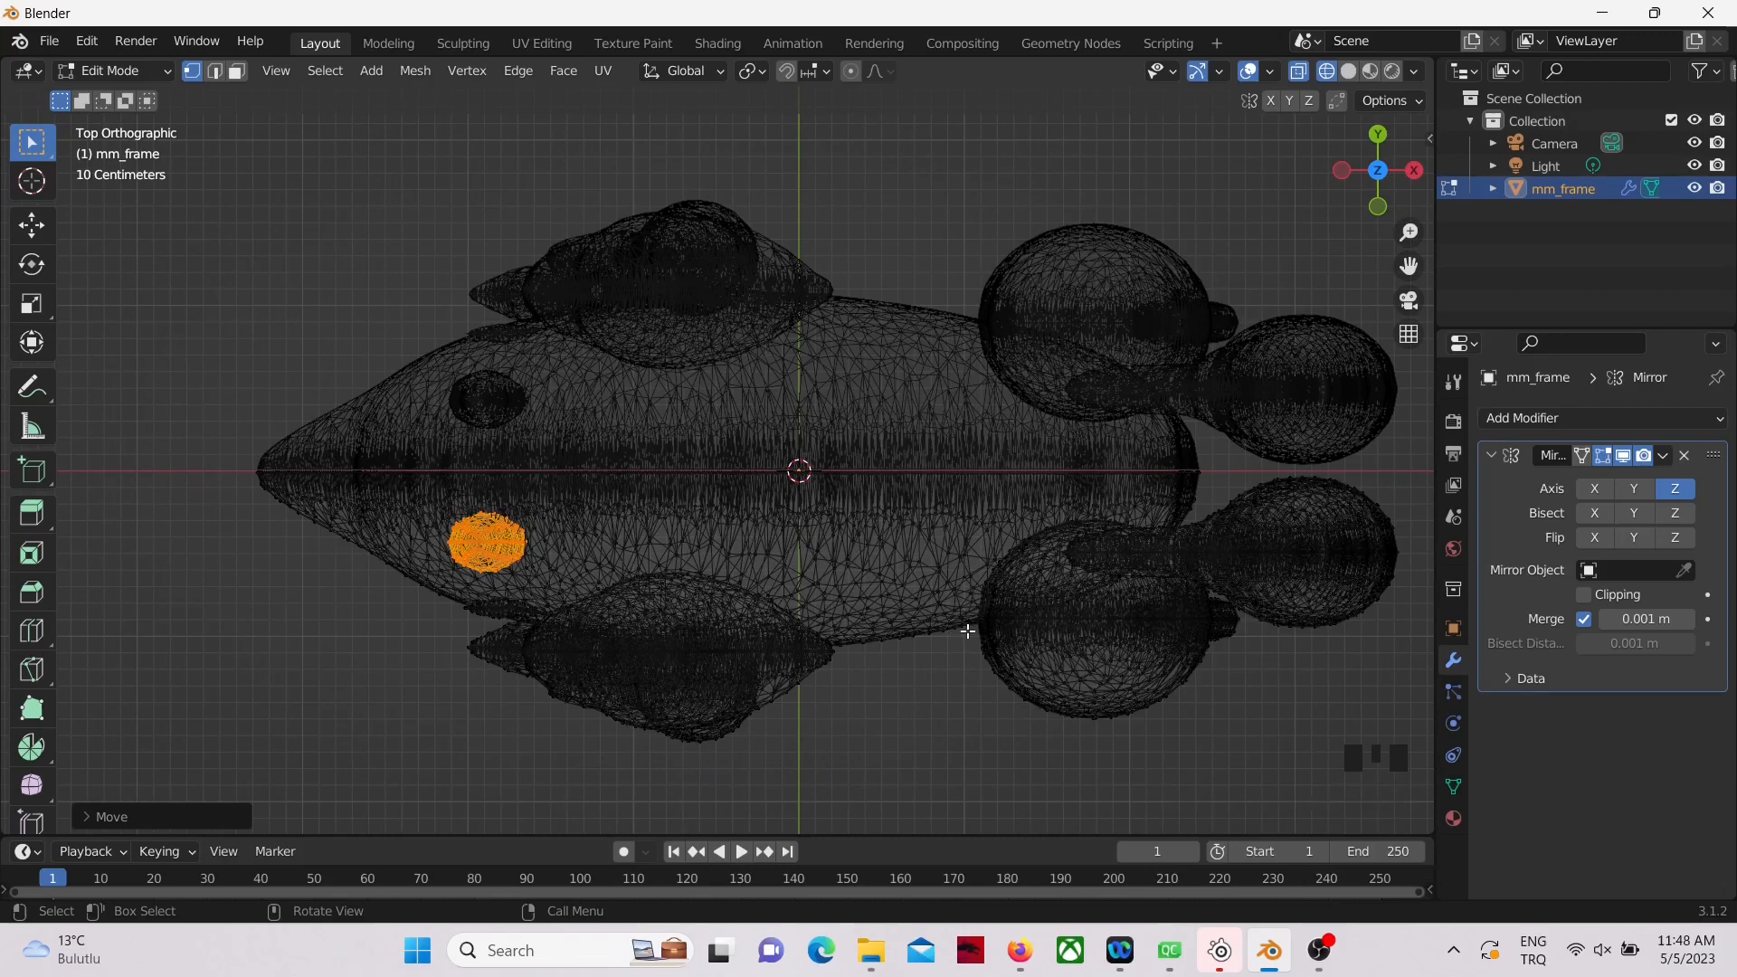
pyautogui.hotkey('alt', 'a')
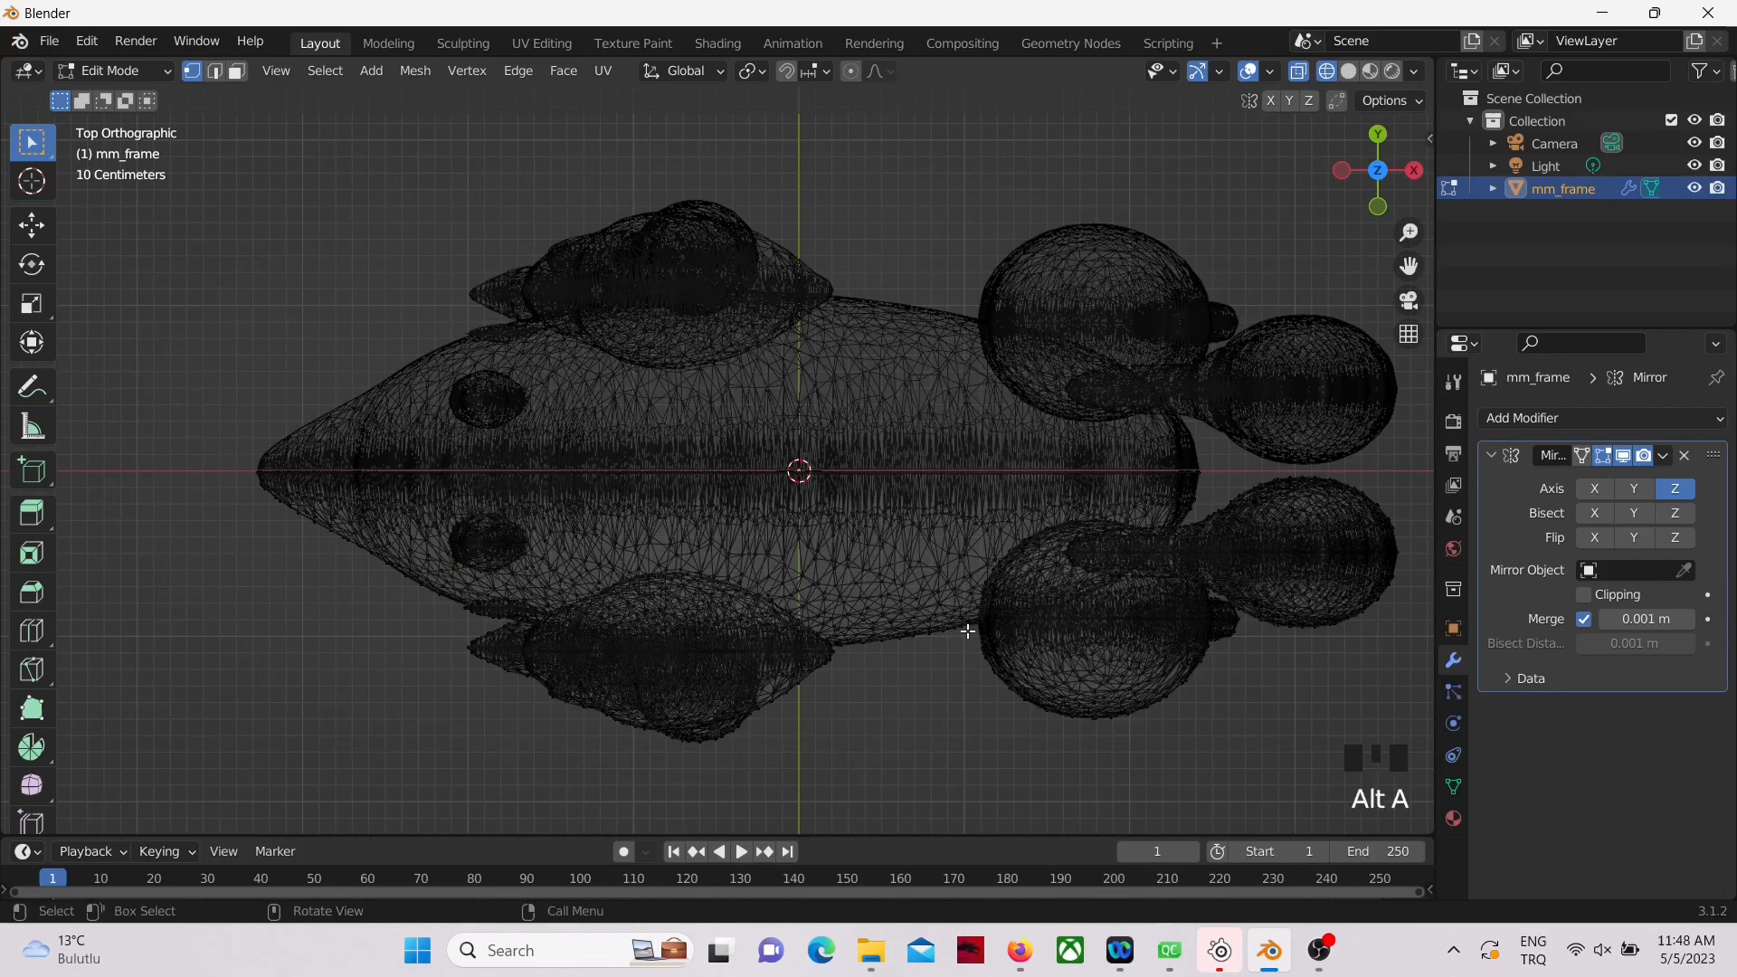
pyautogui.press('a')
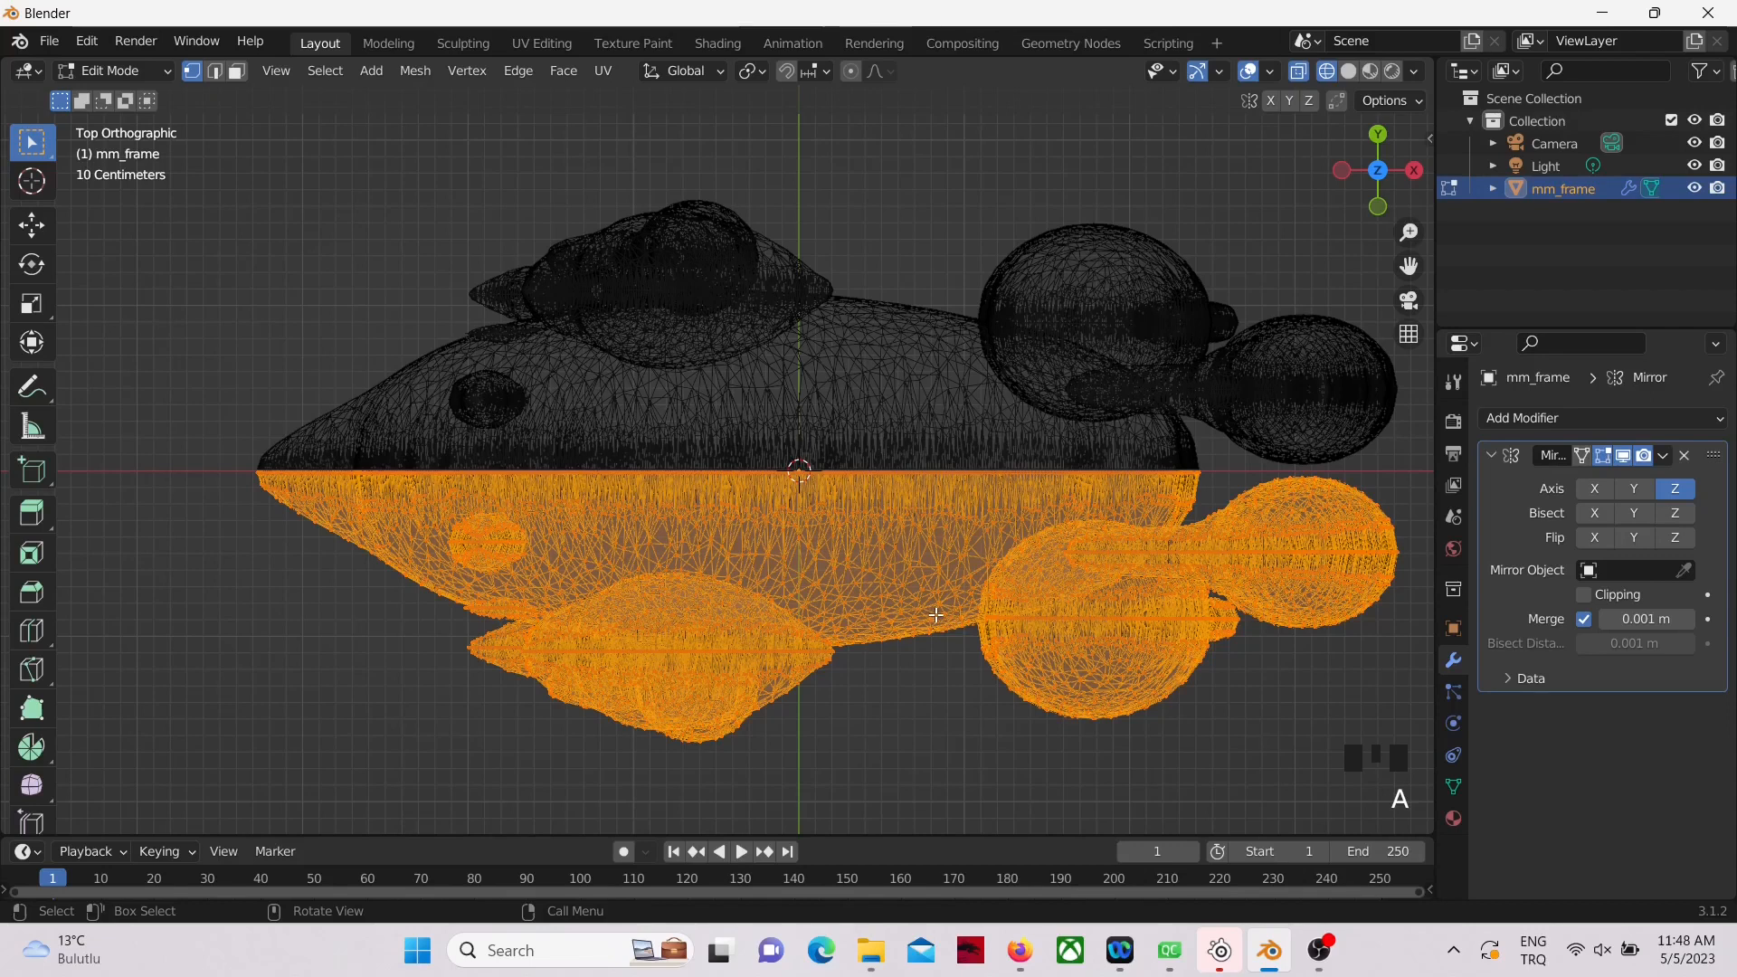
pyautogui.press('s')
pyautogui.press('y')
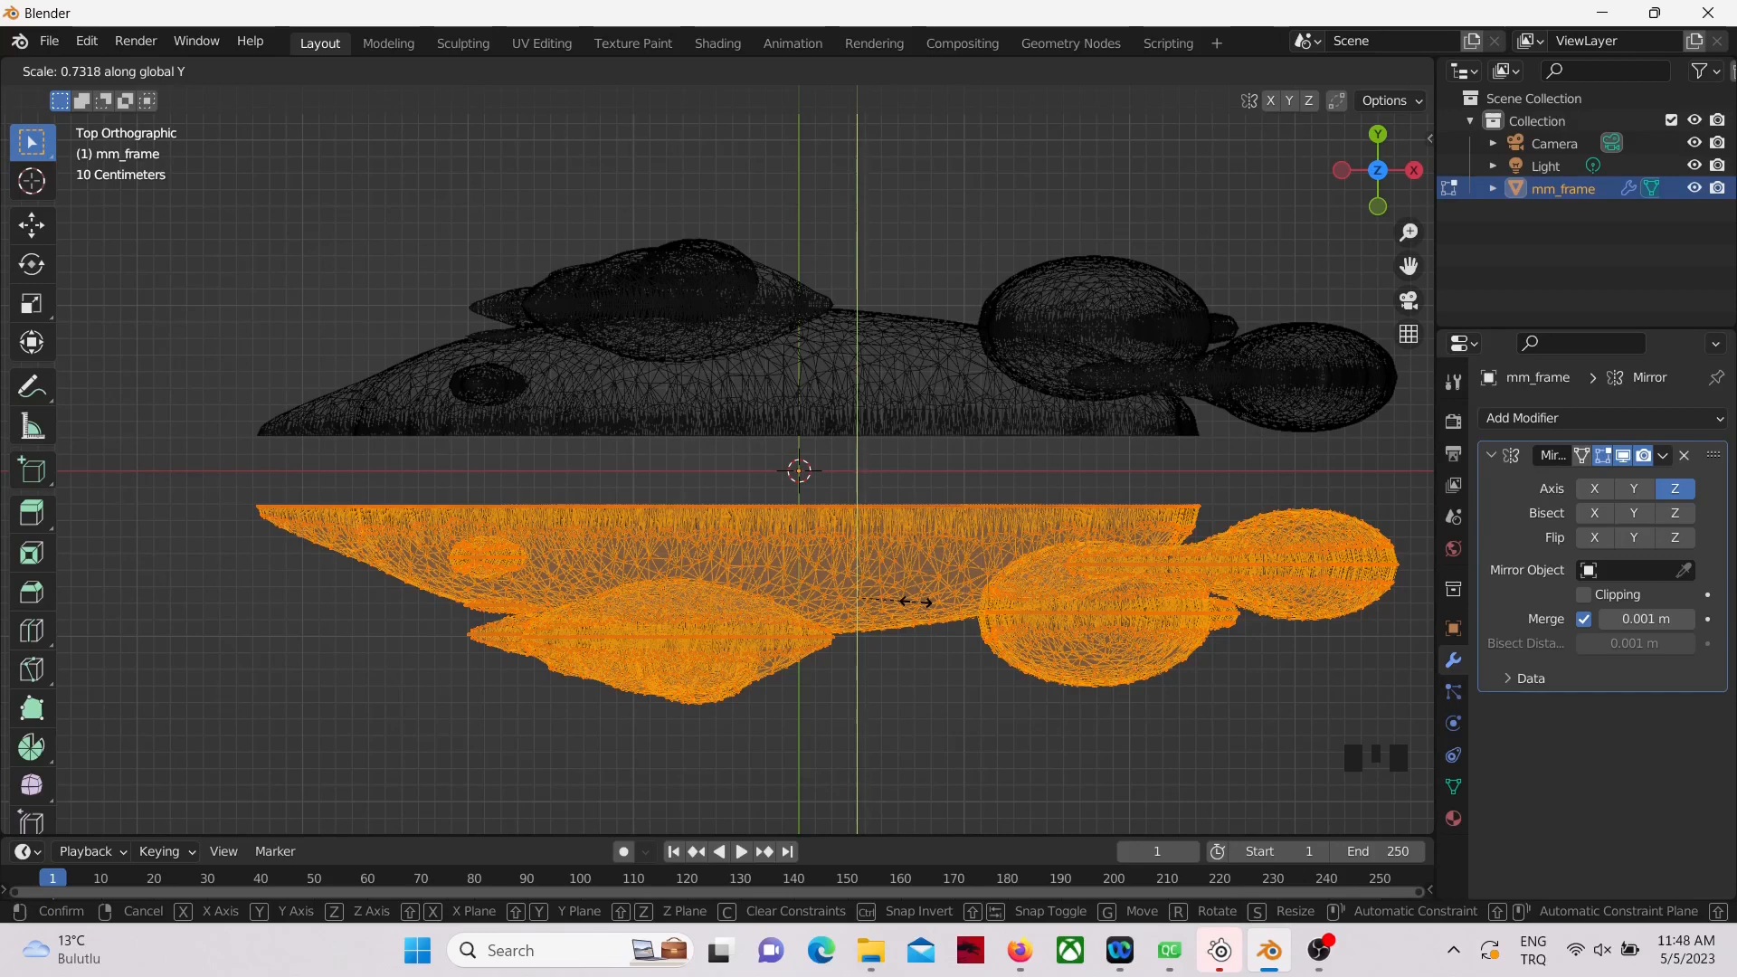
pyautogui.click(916, 602)
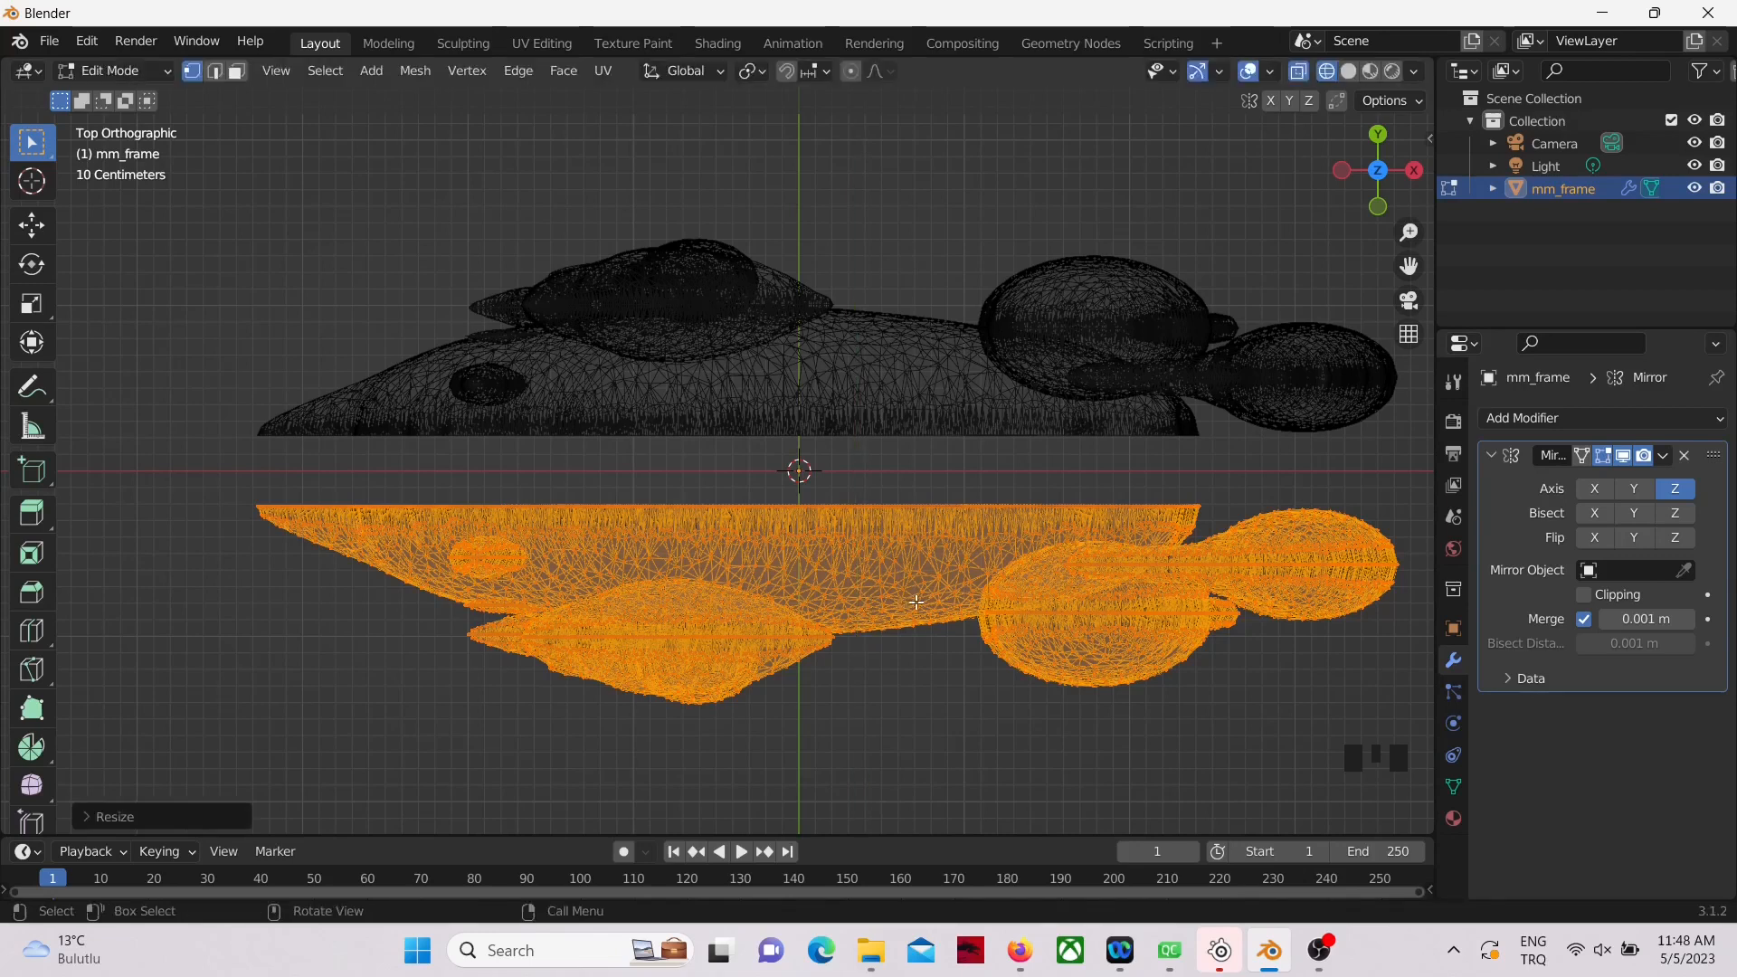
# Step: Move the narrowed half mesh about 0.20 m along Y so its cut edge meets the mirror line again
pyautogui.press('g')
pyautogui.press('y')
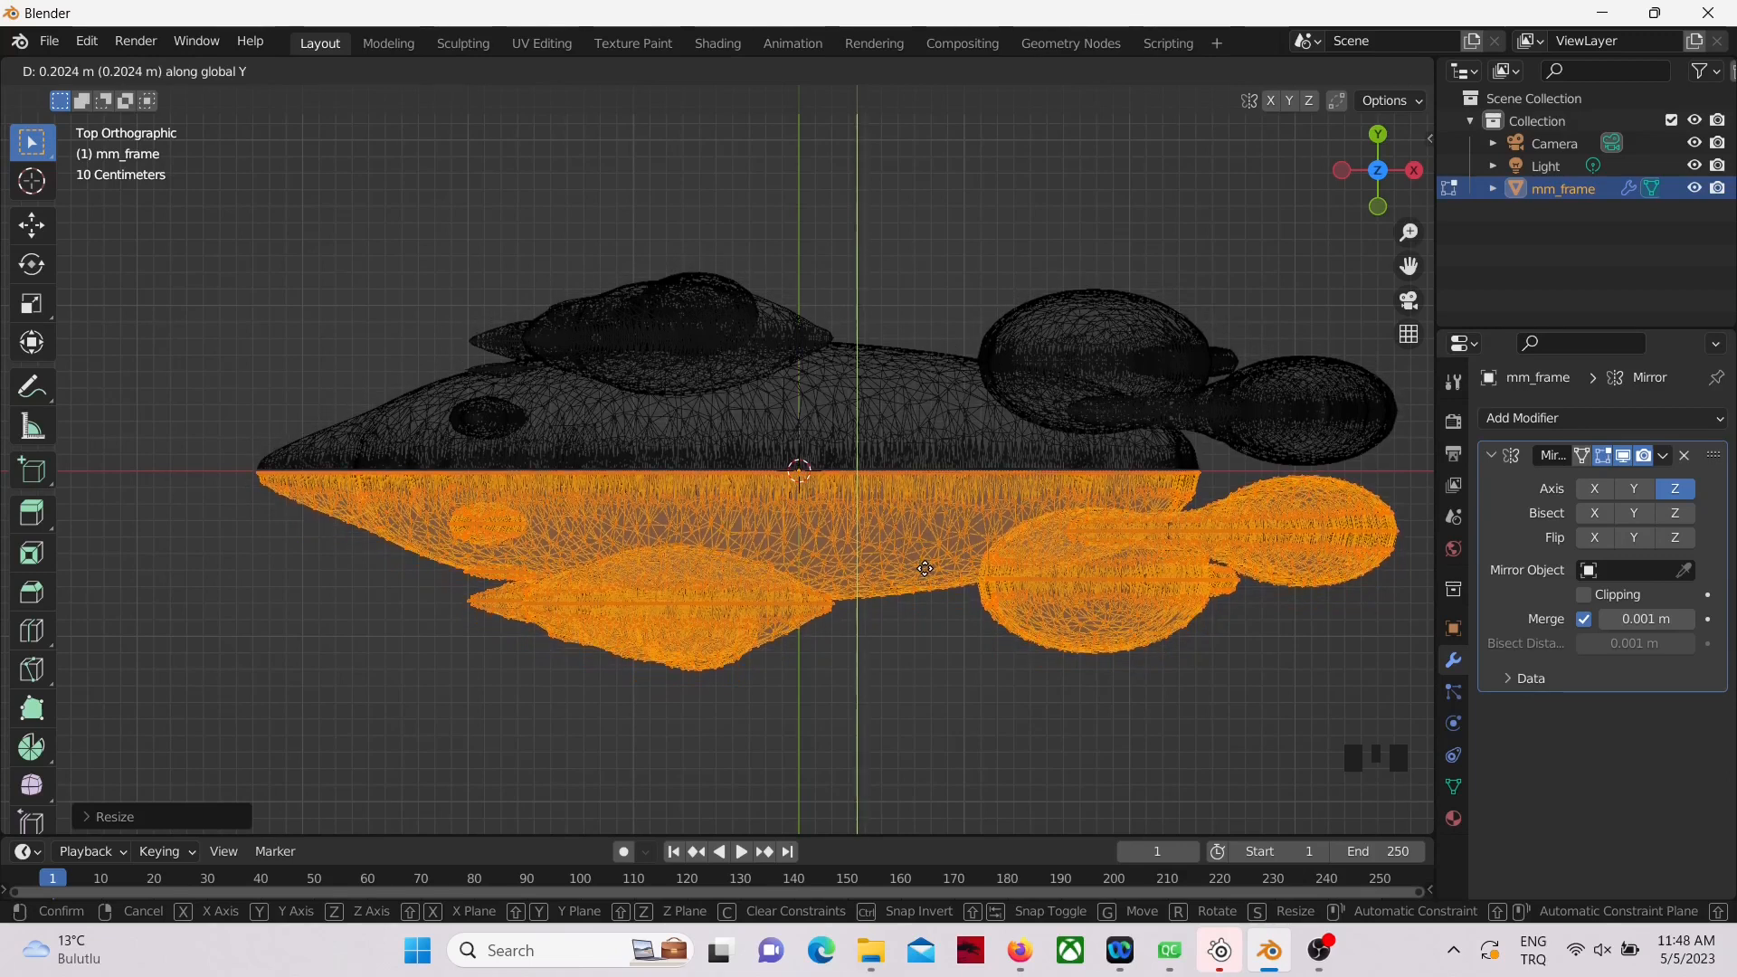
pyautogui.click(925, 568)
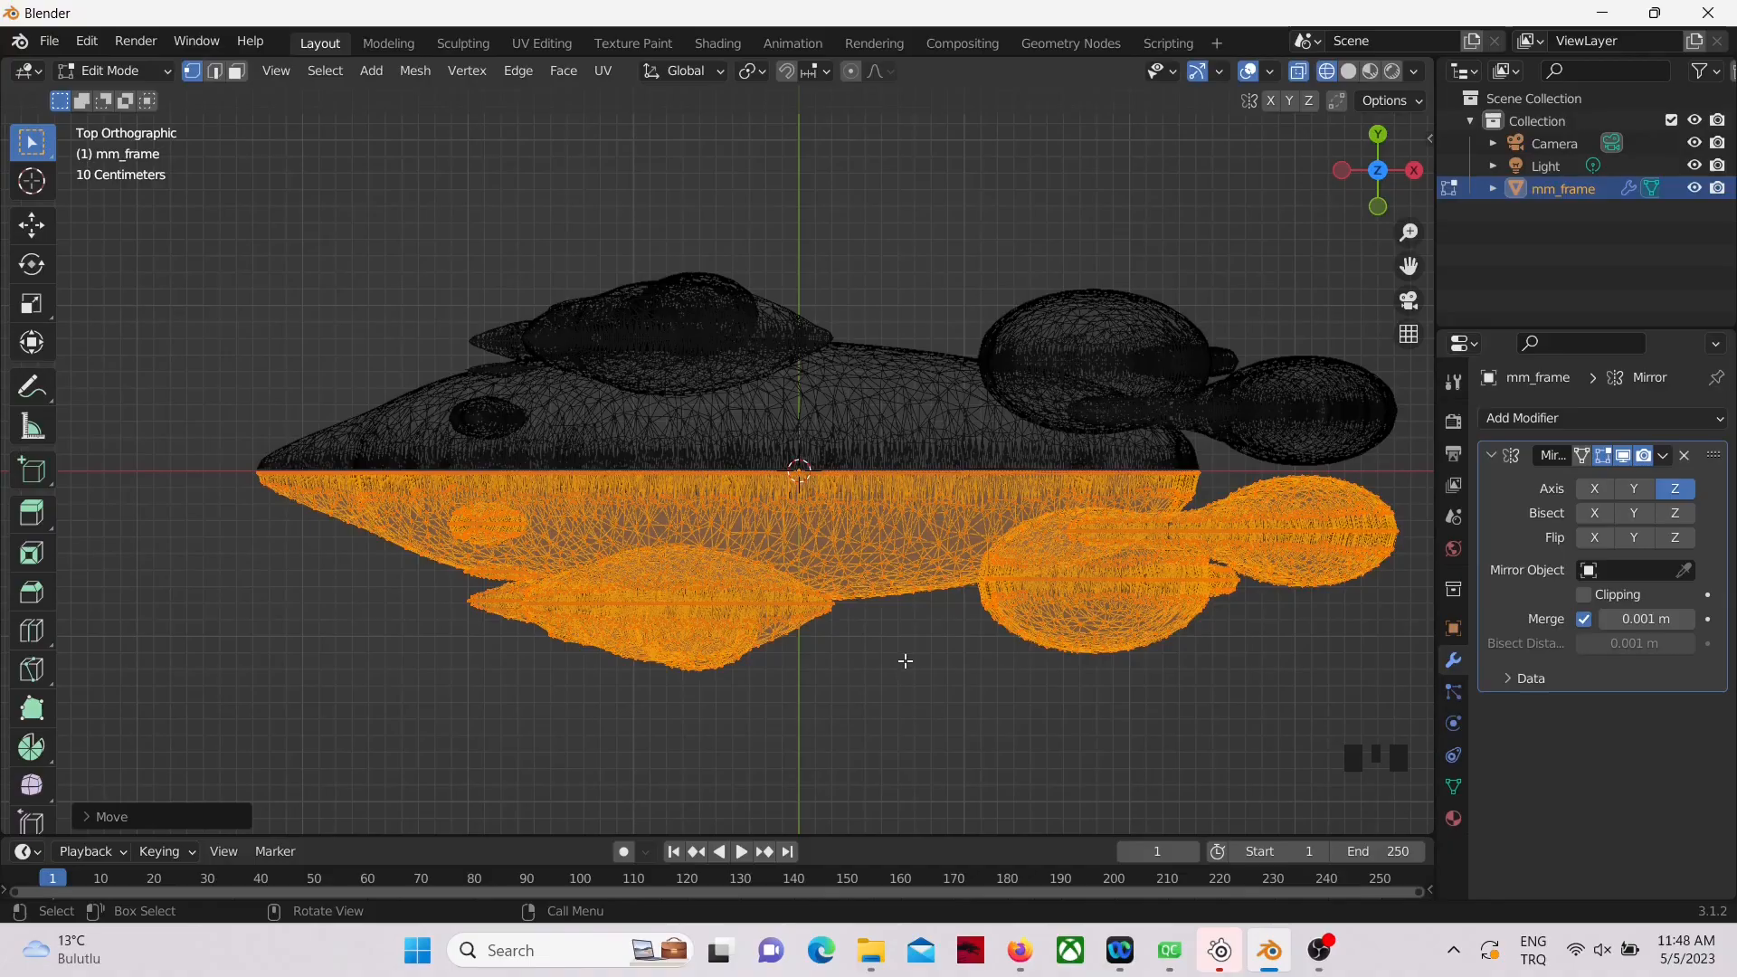
# Step: Clear the selection, select only the linked shoulder piece, and move it about 0.44 m along Y into the body
pyautogui.moveTo(897, 666); pyautogui.dragTo(1039, 620, button='middle')
pyautogui.scroll(-2, 1039, 620)
pyautogui.moveTo(831, 695); pyautogui.dragTo(780, 605, button='middle')
pyautogui.hotkey('alt', 'a')
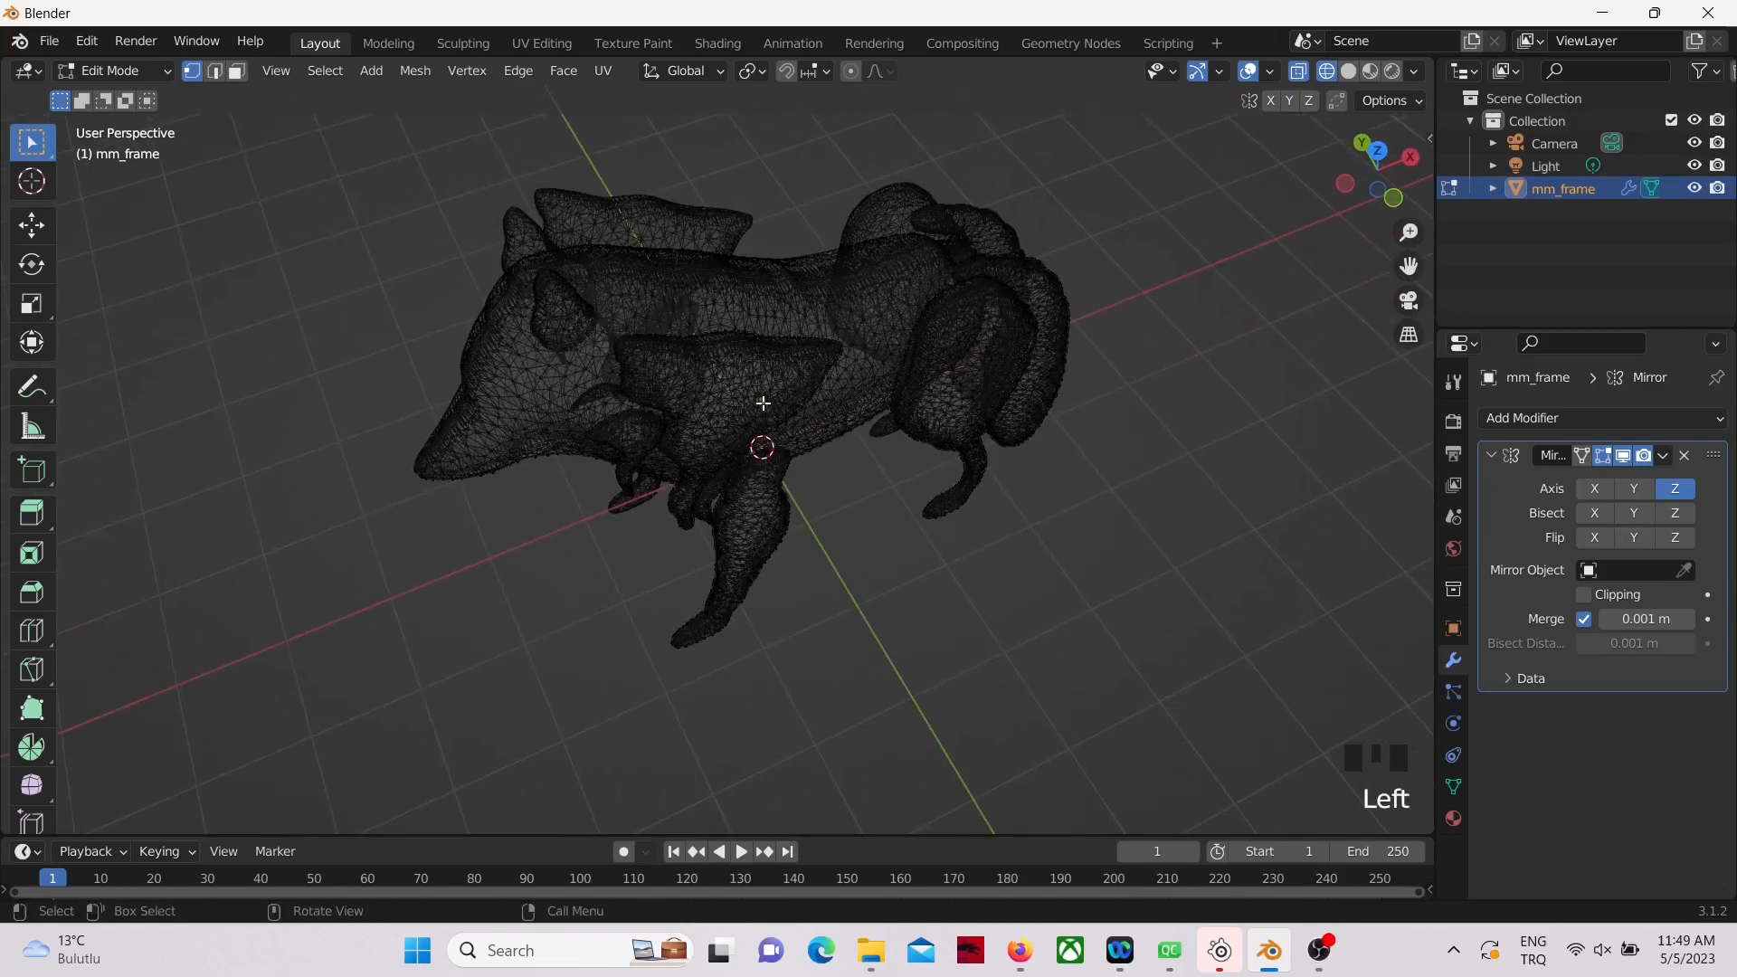
pyautogui.hotkey('ctrl', 'l')
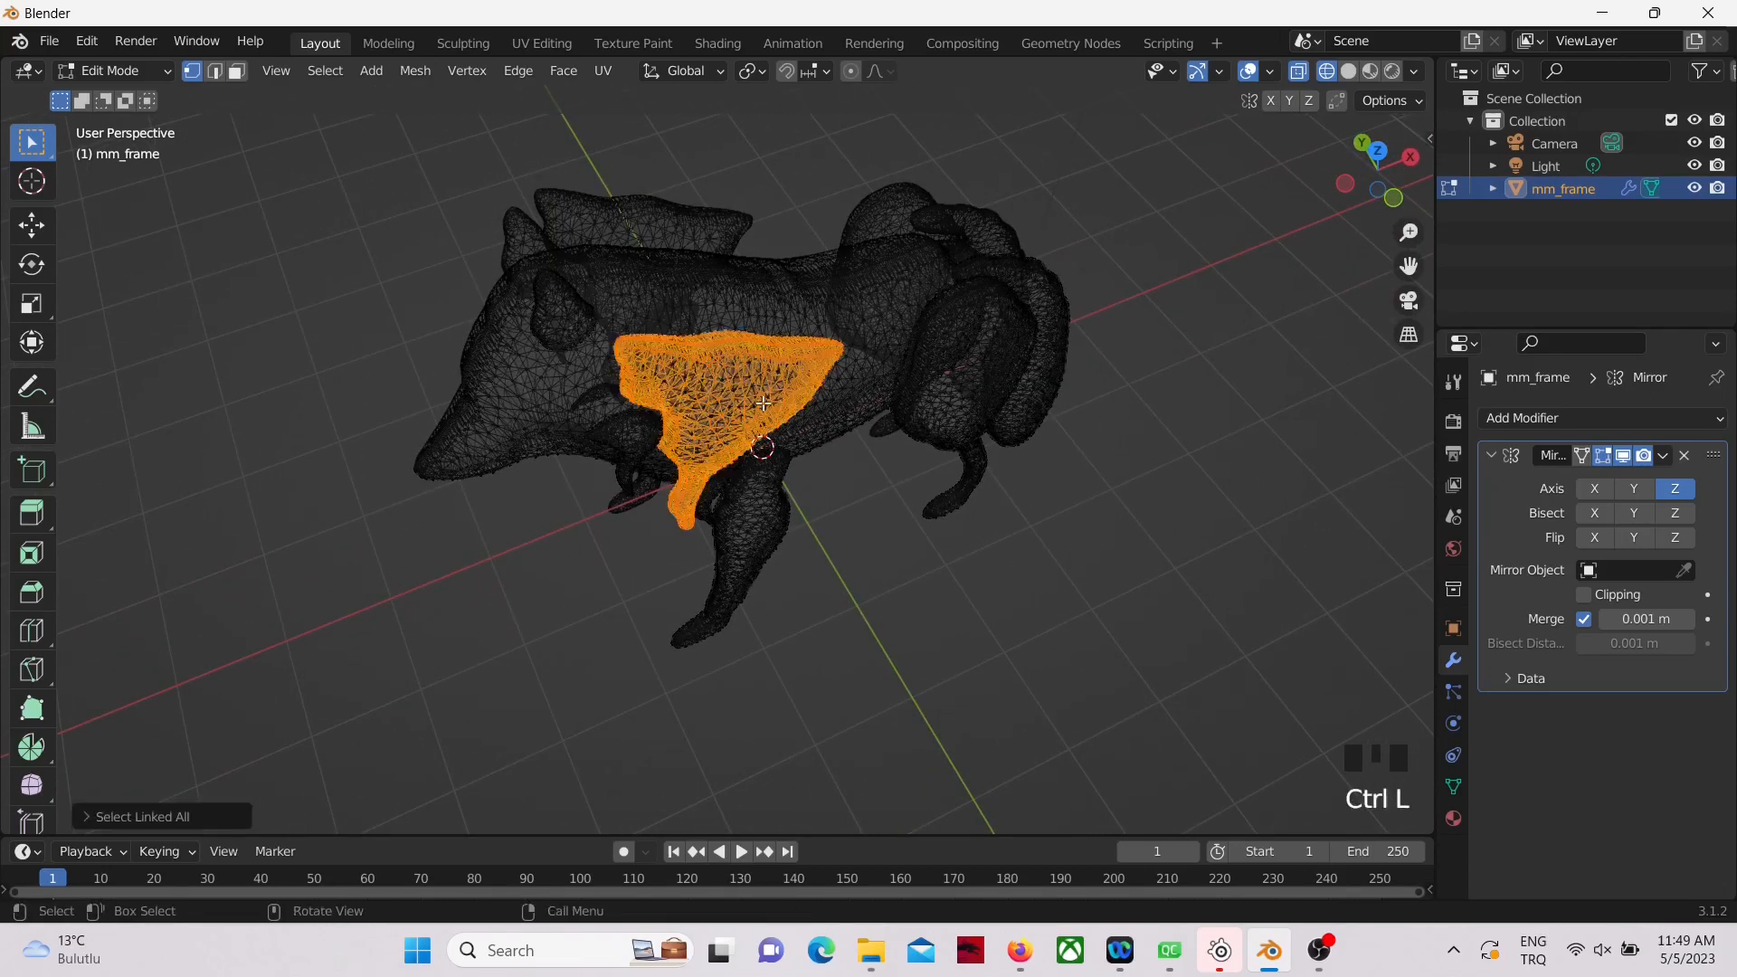
pyautogui.moveTo(868, 538); pyautogui.dragTo(1021, 527, button='middle')
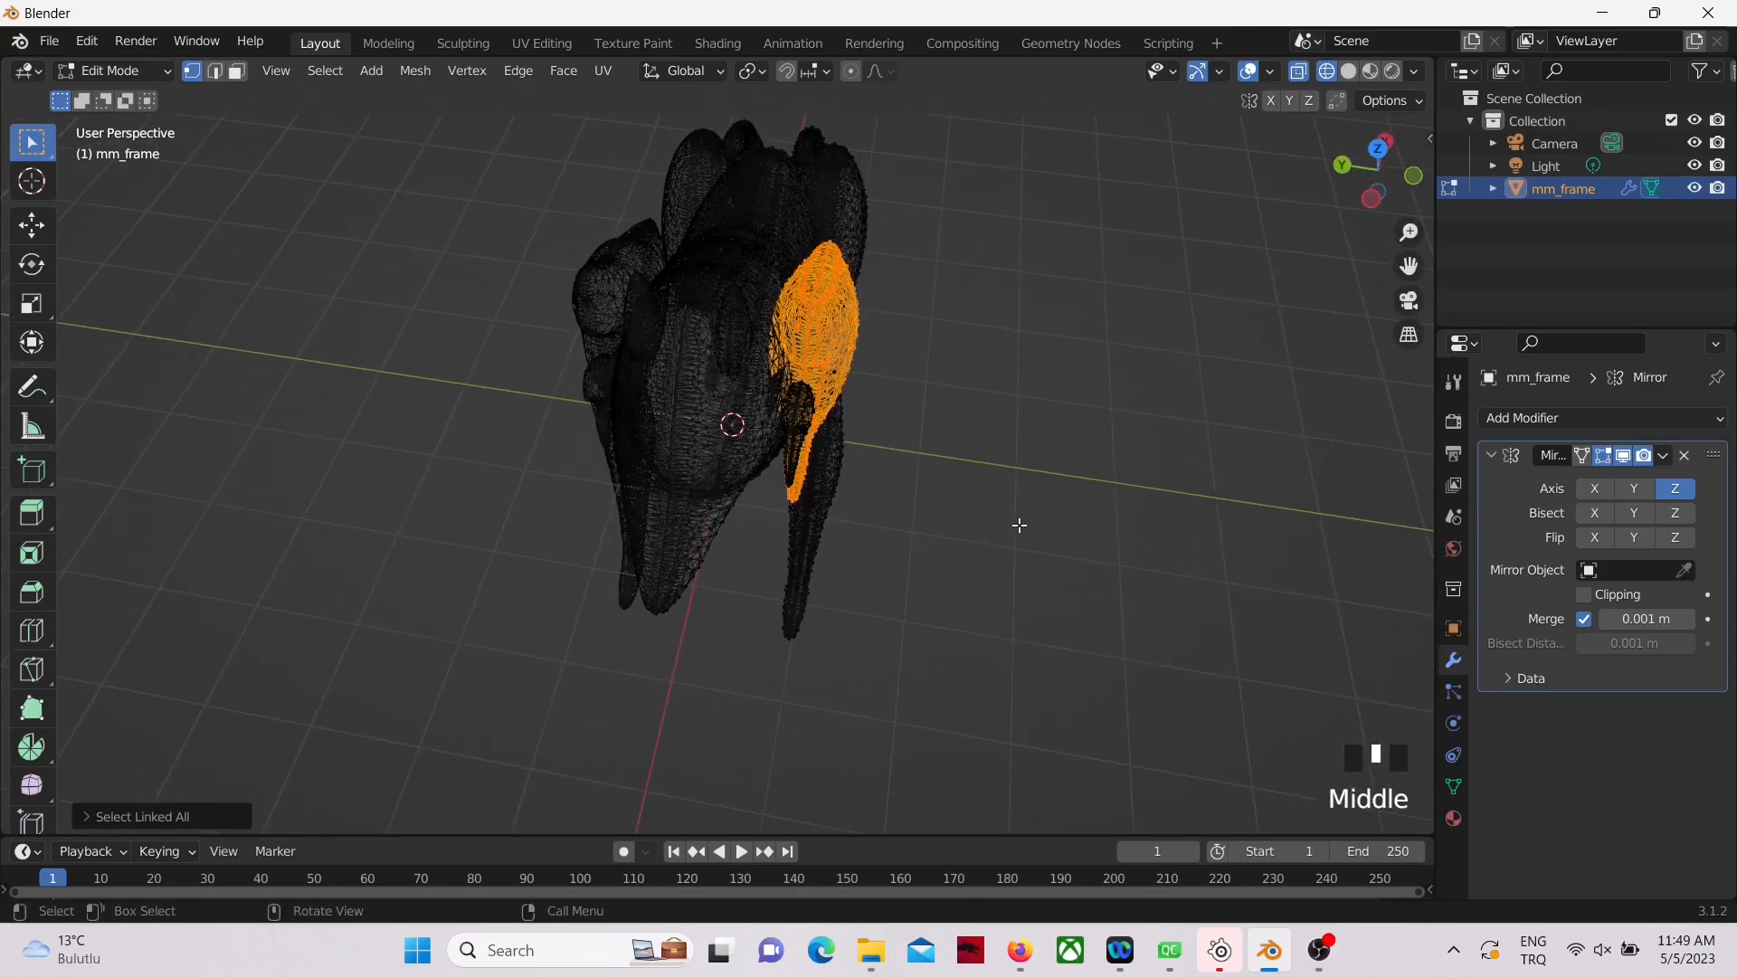
pyautogui.press('g')
pyautogui.press('y')
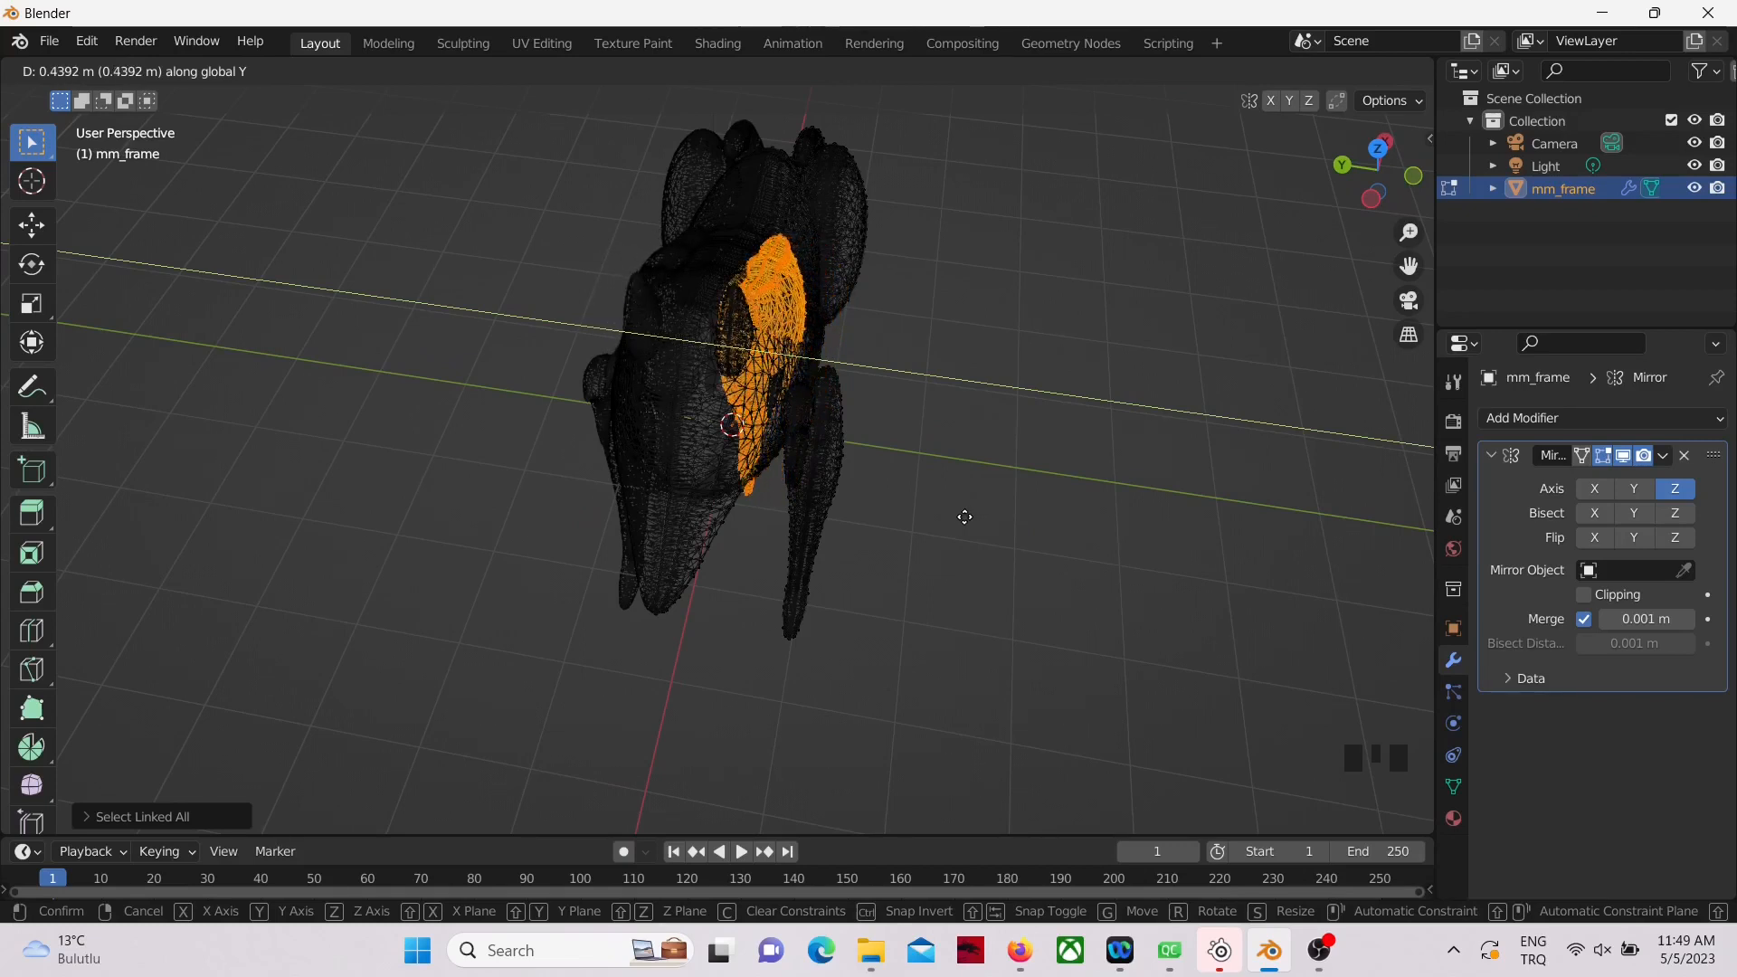
pyautogui.click(964, 516)
# Step: Select the next linked piece in the shoulder area and move it along Y toward the body's center line
pyautogui.moveTo(965, 515); pyautogui.dragTo(721, 357, button='middle')
pyautogui.click(729, 365)
pyautogui.hotkey('ctrl', 'l')
pyautogui.moveTo(810, 421); pyautogui.dragTo(959, 498, button='middle')
pyautogui.press('g')
pyautogui.press('y')
pyautogui.click(860, 451)
# Step: Select the linked fur piece at the neck and move it along Y closer to the body
pyautogui.scroll(4, 914, 492)
pyautogui.scroll(-2, 990, 529)
pyautogui.click(546, 331)
pyautogui.hotkey('ctrl', 'l')
pyautogui.moveTo(547, 331); pyautogui.dragTo(705, 442, button='middle')
pyautogui.press('g')
pyautogui.press('y')
pyautogui.click(957, 492)
# Step: Select the thin linked piece beside the front leg and move it about 0.08 m along Y
pyautogui.click(713, 481)
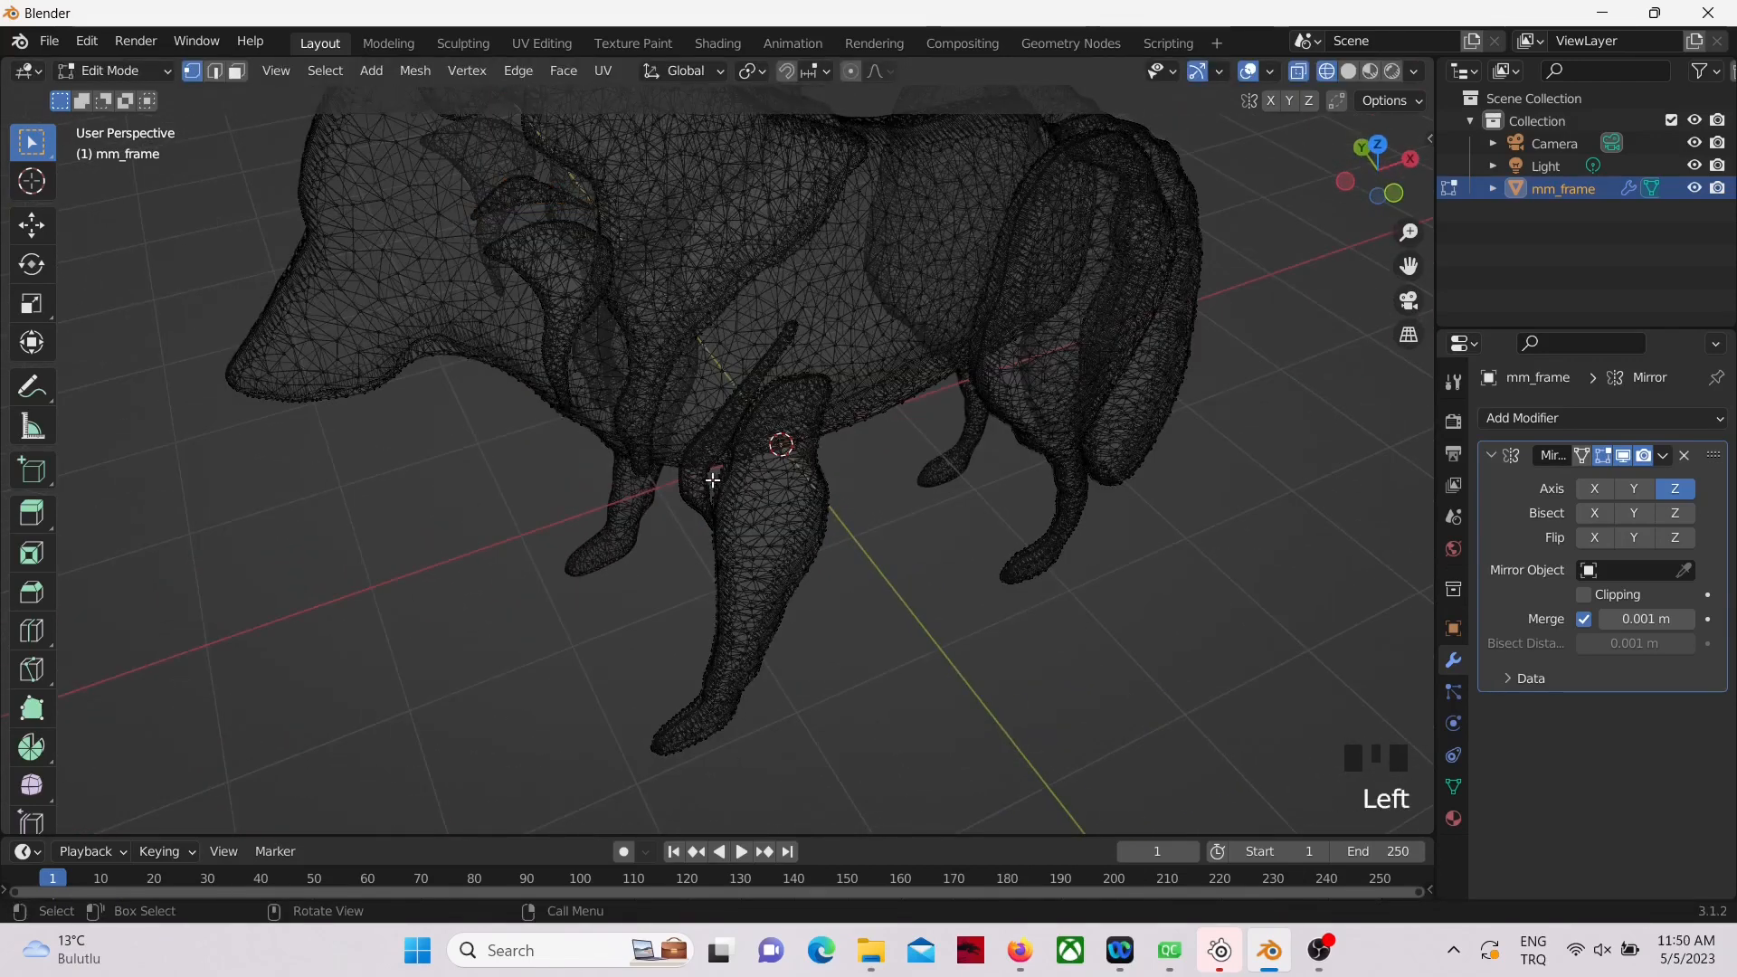
pyautogui.hotkey('ctrl', 'l')
pyautogui.moveTo(825, 574); pyautogui.dragTo(946, 582, button='middle')
pyautogui.press('g')
pyautogui.press('y')
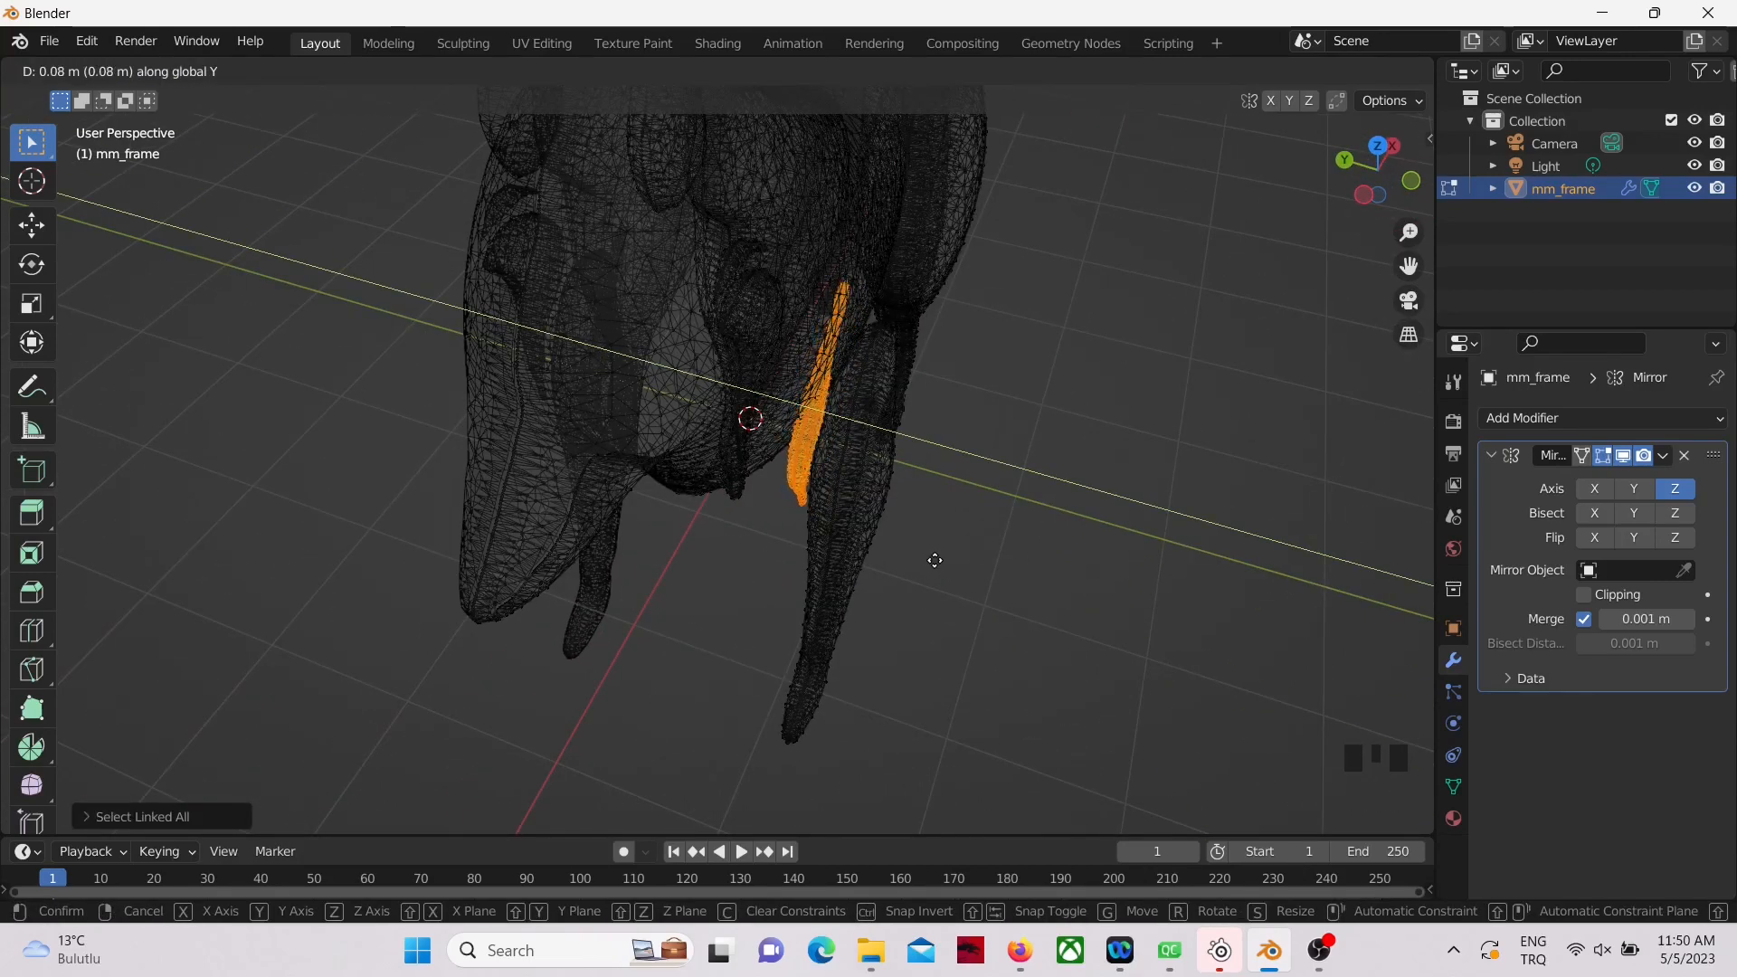
pyautogui.click(934, 560)
# Step: Select the entire linked front leg and move it along Y toward the body
pyautogui.moveTo(993, 570); pyautogui.dragTo(1019, 512, button='middle')
pyautogui.click(864, 560)
pyautogui.hotkey('ctrl', 'l')
pyautogui.press('g')
pyautogui.press('y')
pyautogui.click(938, 587)
# Step: Select the linked hind leg, undo its Y-axis move, and reposition it against the hip with a free move
pyautogui.click(1094, 539)
pyautogui.hotkey('ctrl', 'l')
pyautogui.moveTo(1064, 574); pyautogui.dragTo(1260, 570, button='middle')
pyautogui.press('g')
pyautogui.press('y')
pyautogui.hotkey('ctrl', 'z')
pyautogui.press('g')
pyautogui.click(1255, 639)
# Step: Select the linked tail piece and move it freely closer to the rear of the body
pyautogui.click(1267, 565)
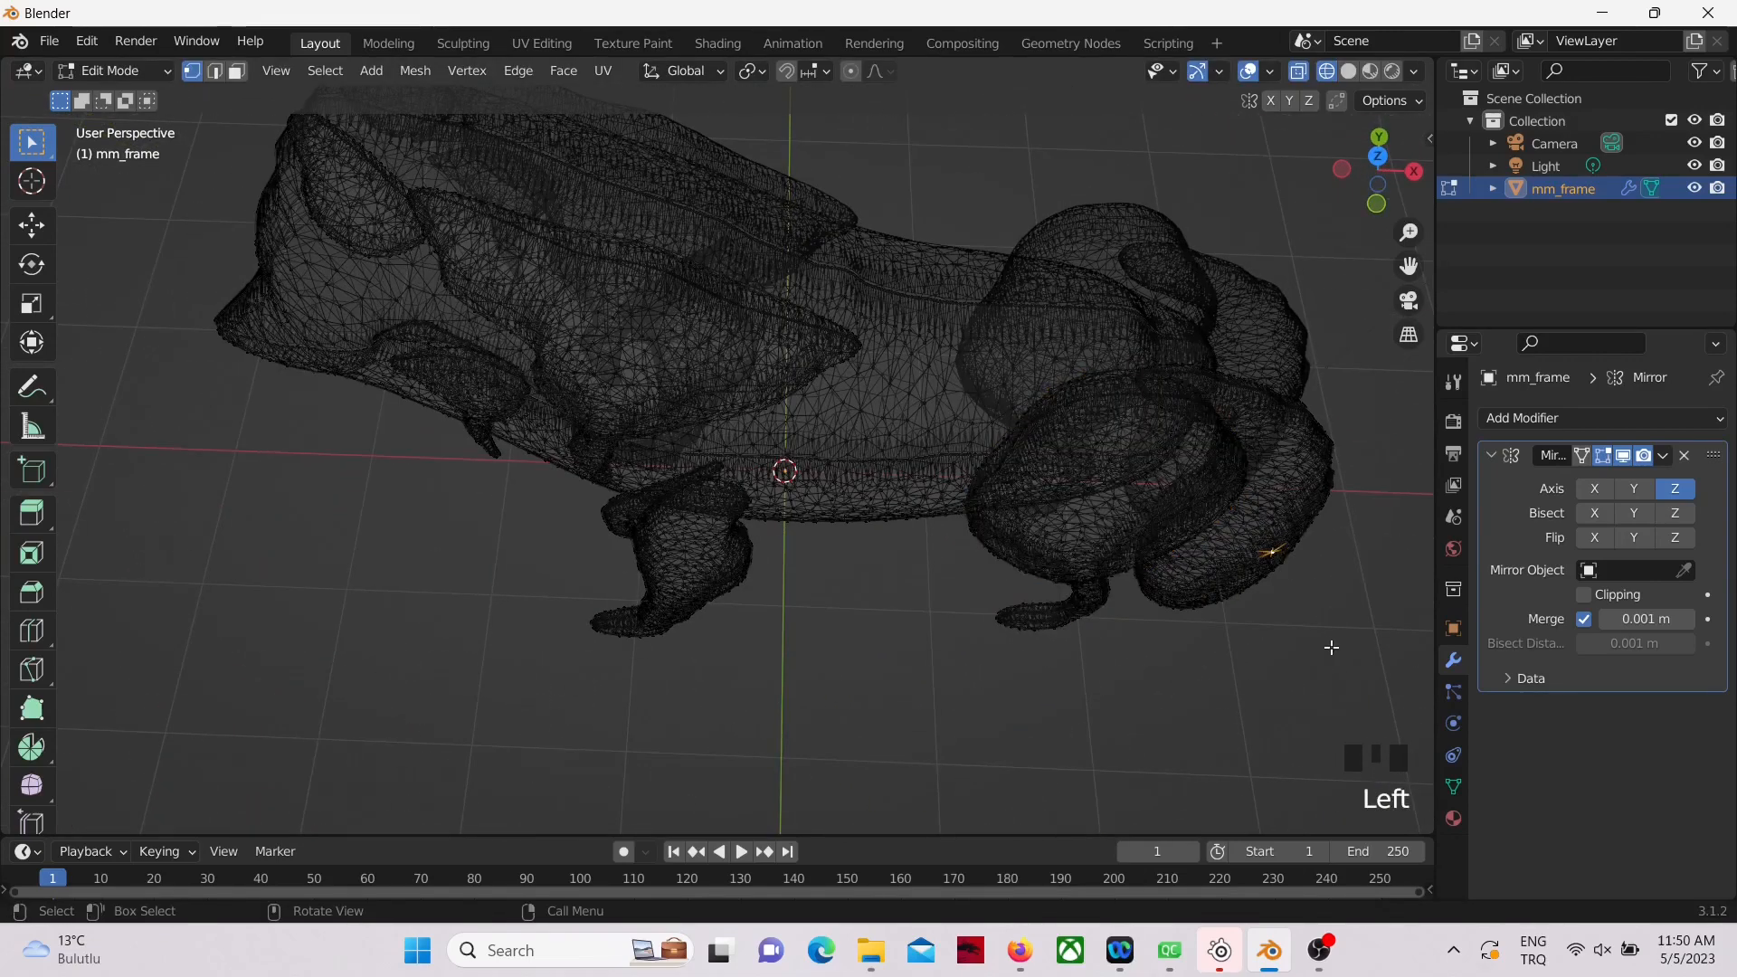
pyautogui.hotkey('ctrl', 'l')
pyautogui.keyDown('shift'); pyautogui.moveTo(1324, 653); pyautogui.dragTo(1063, 651, button='middle'); pyautogui.keyUp('shift')
pyautogui.press('g')
pyautogui.click(1158, 630)
# Step: Reselect the linked hind leg and nudge it slightly closer to the body
pyautogui.click(723, 631)
pyautogui.hotkey('ctrl', 'l')
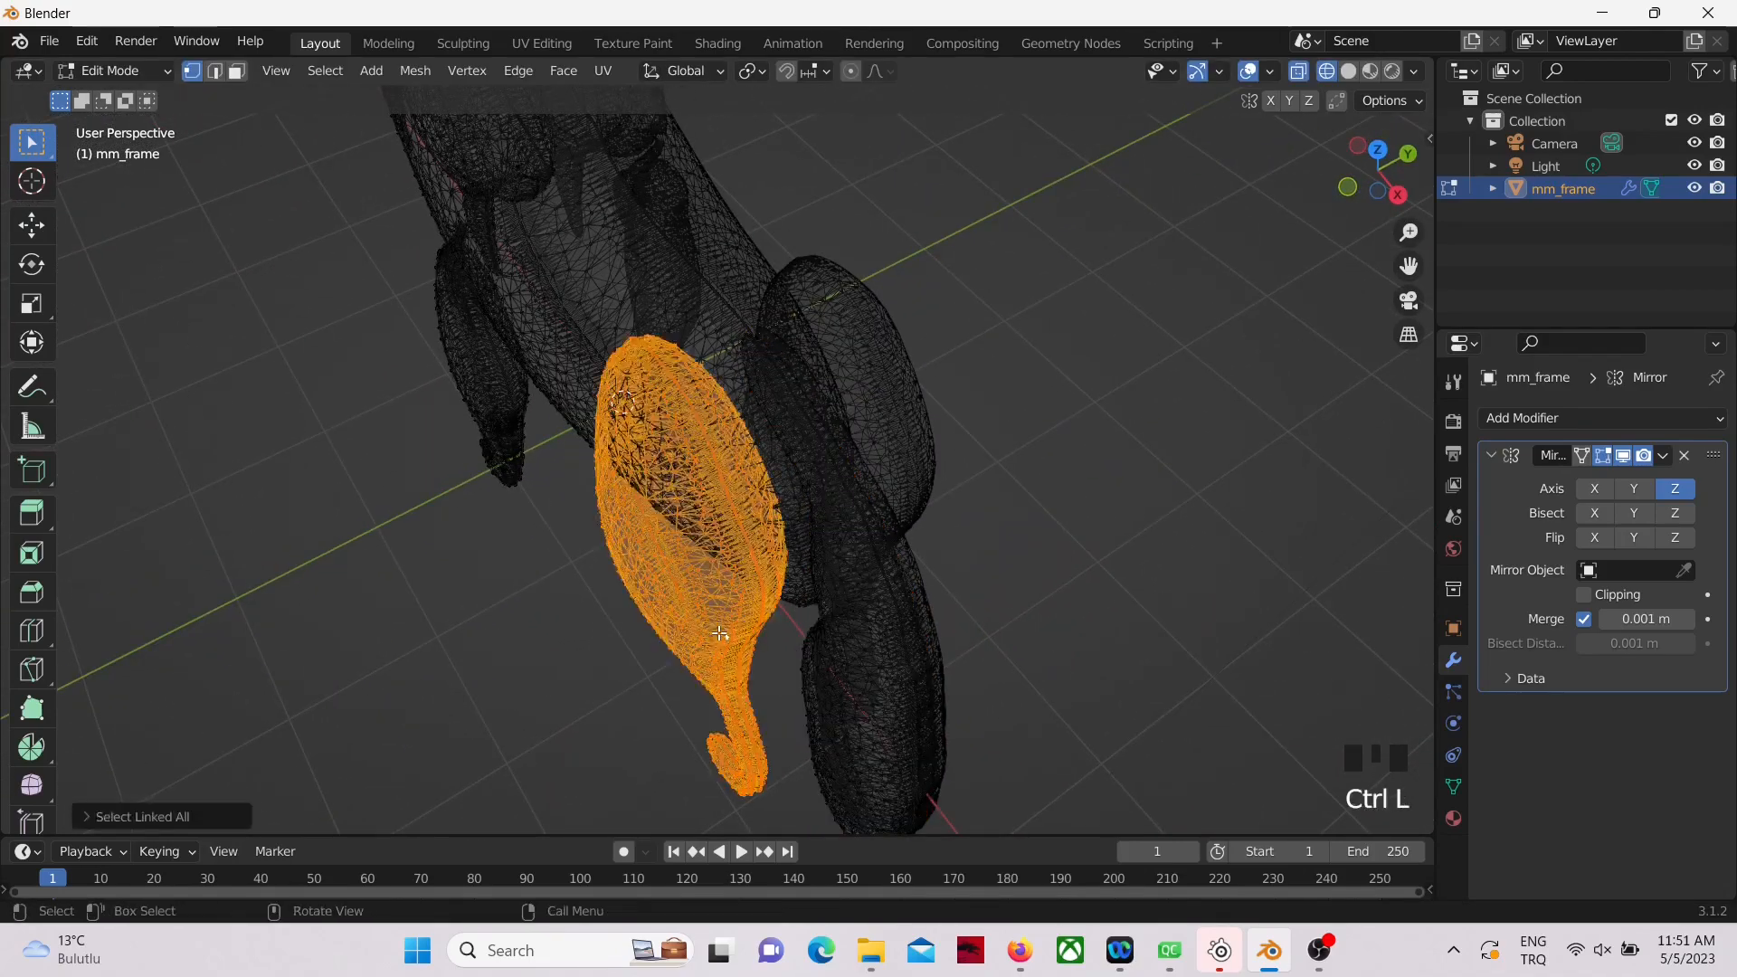
pyautogui.press('g')
pyautogui.click(756, 634)
# Step: Switch the viewport to Solid shading and return to Object Mode to check the assembled wolf
pyautogui.moveTo(755, 633); pyautogui.dragTo(891, 659, button='middle')
pyautogui.scroll(-3, 893, 675)
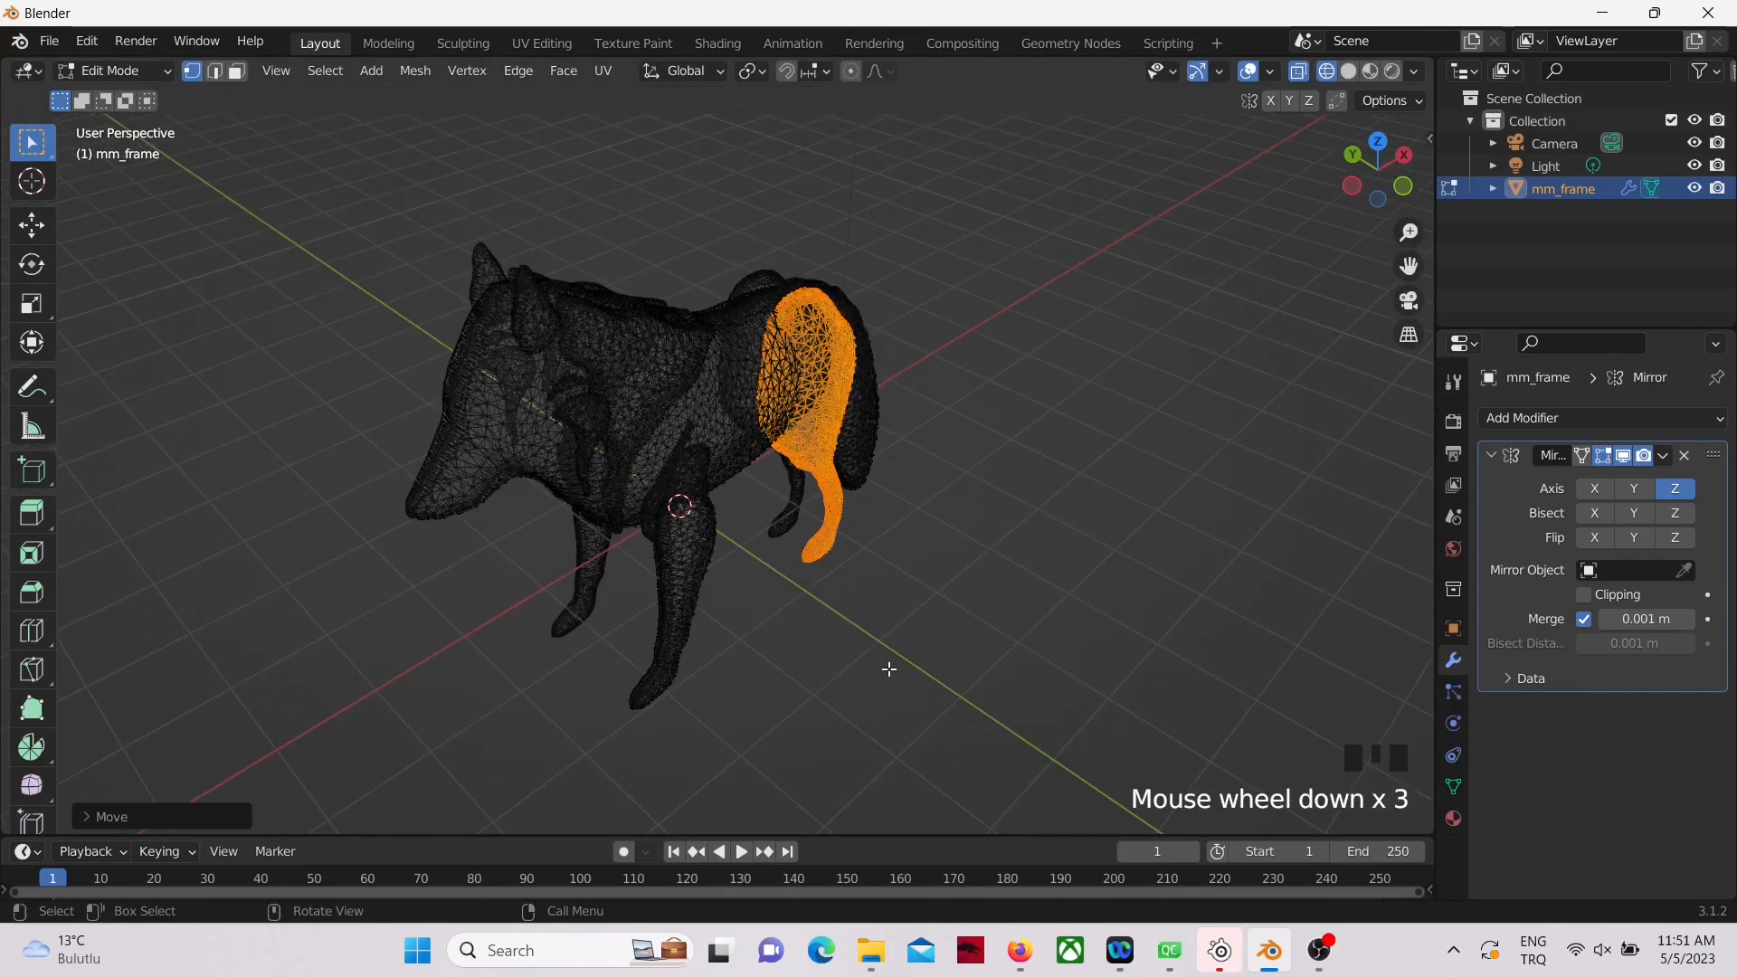
pyautogui.press('z')
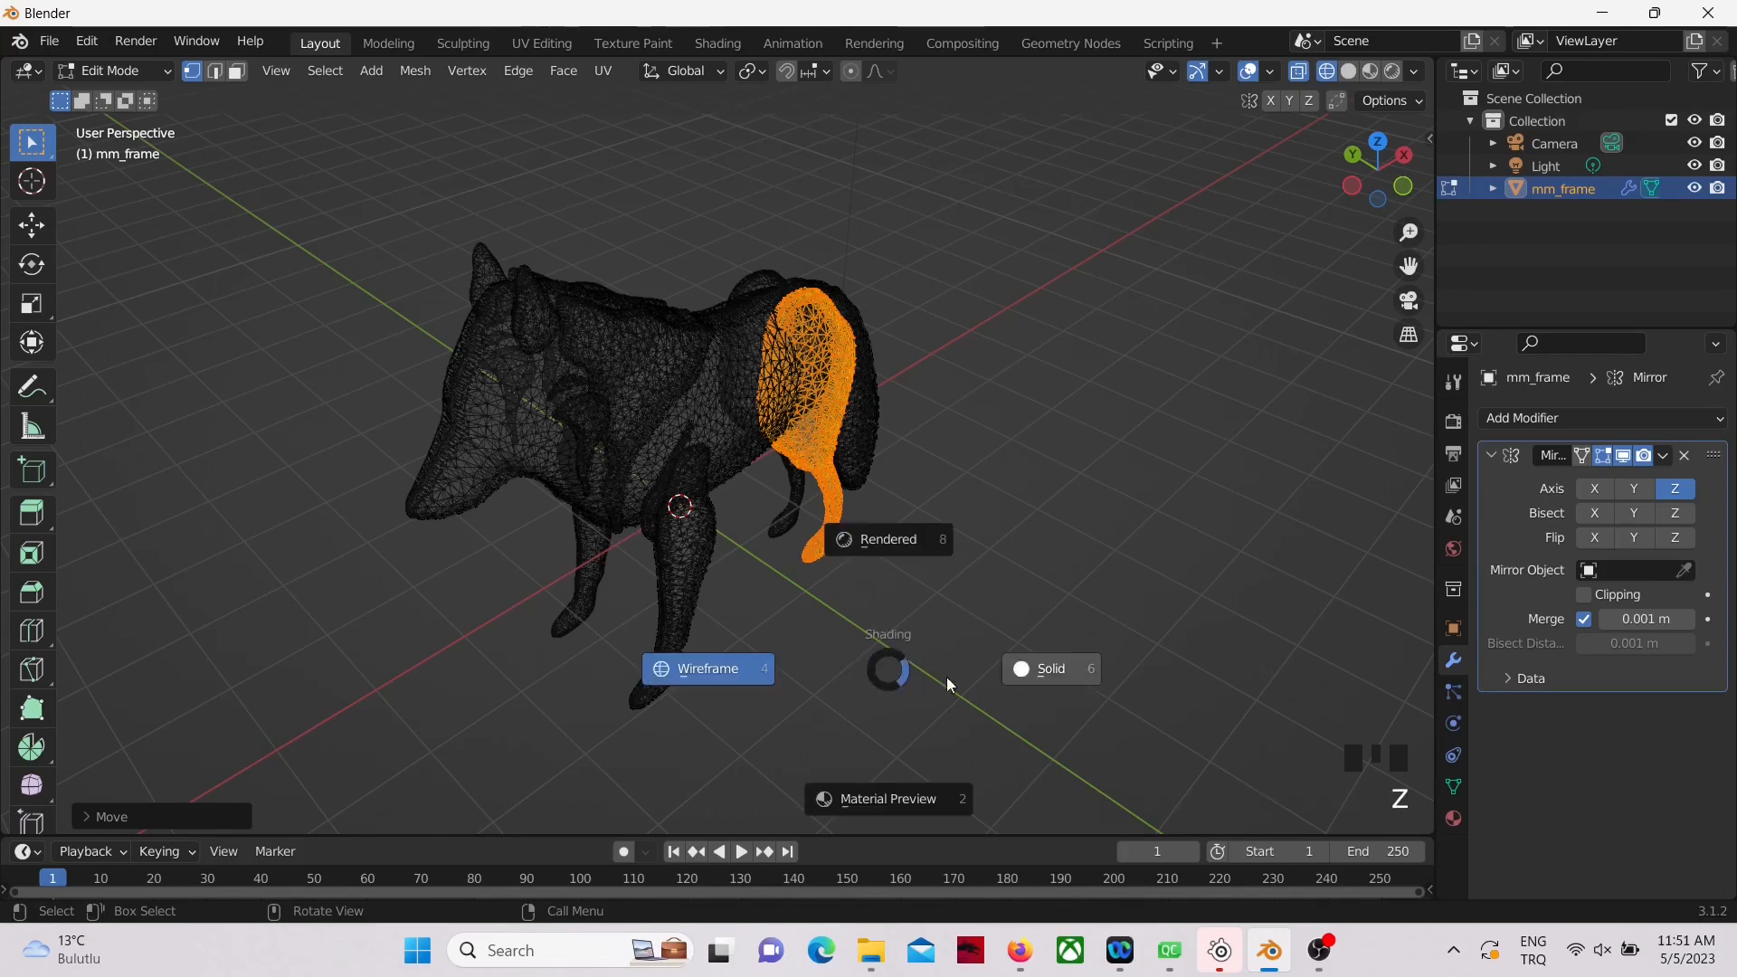
pyautogui.click(1054, 677)
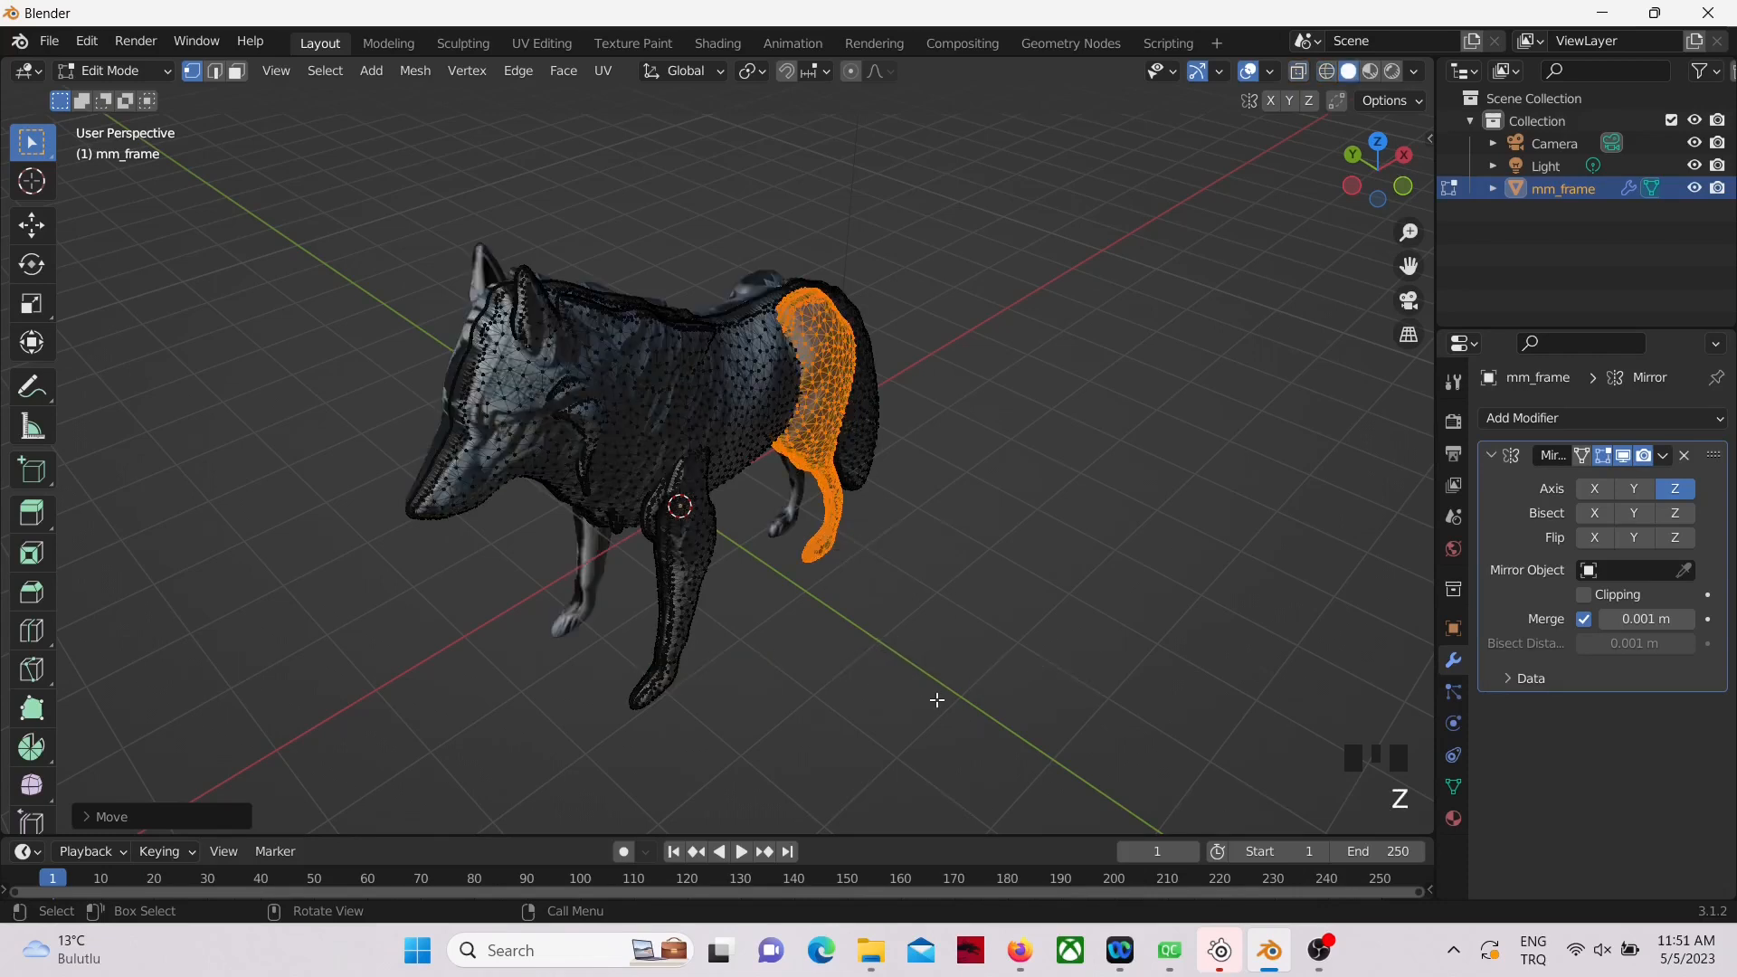
pyautogui.press('Tab')
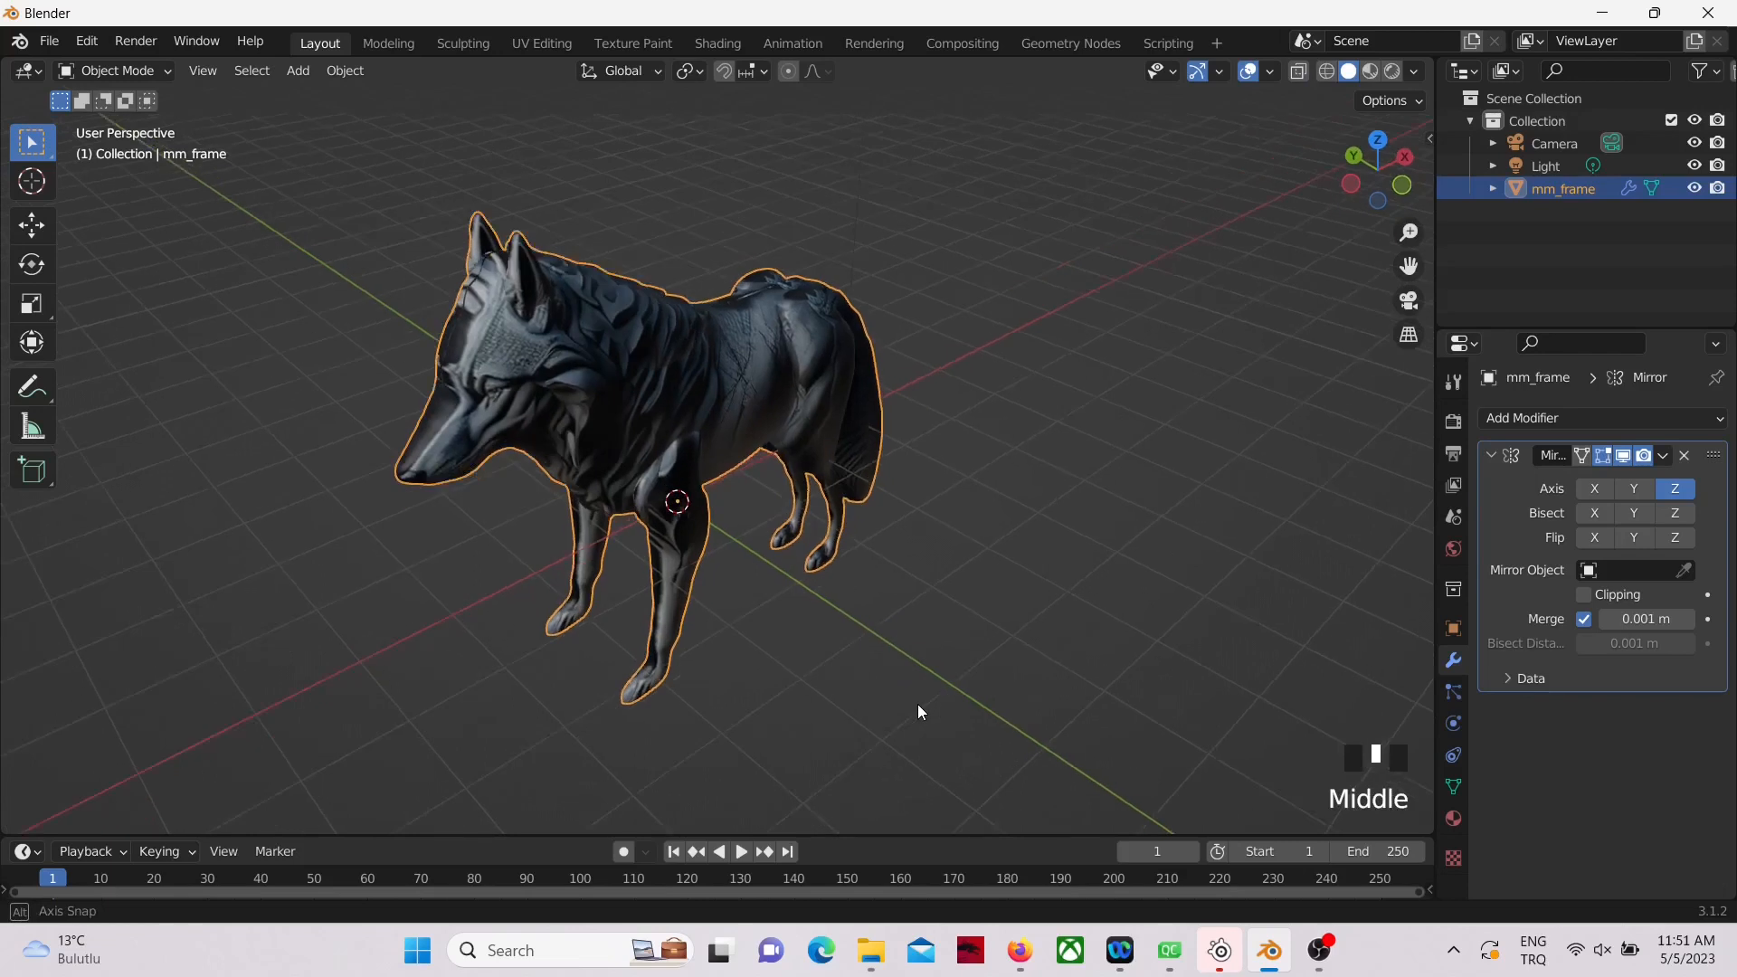